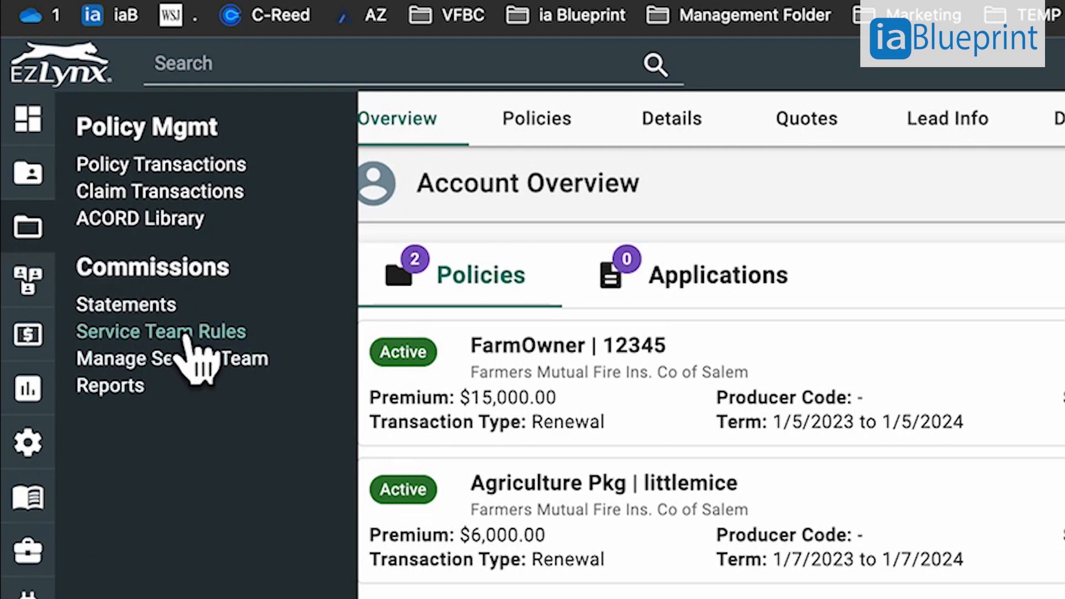
Create a new service team commission rule with the condition that Policy Term Type is New Business.
{"action": "left_click", "coordinate": [166, 332]}
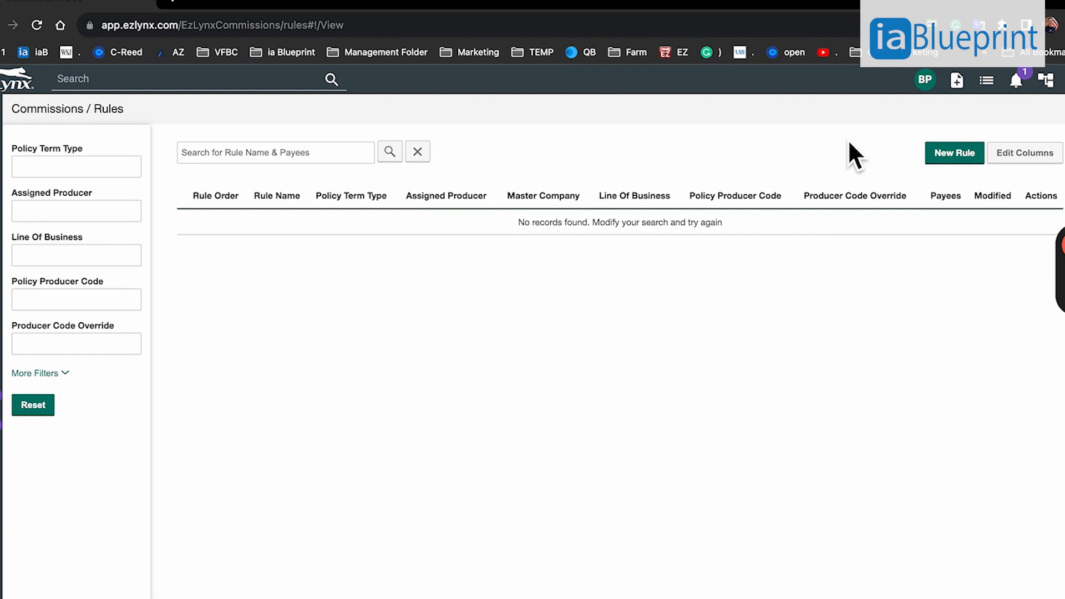
{"action": "left_click", "coordinate": [957, 157]}
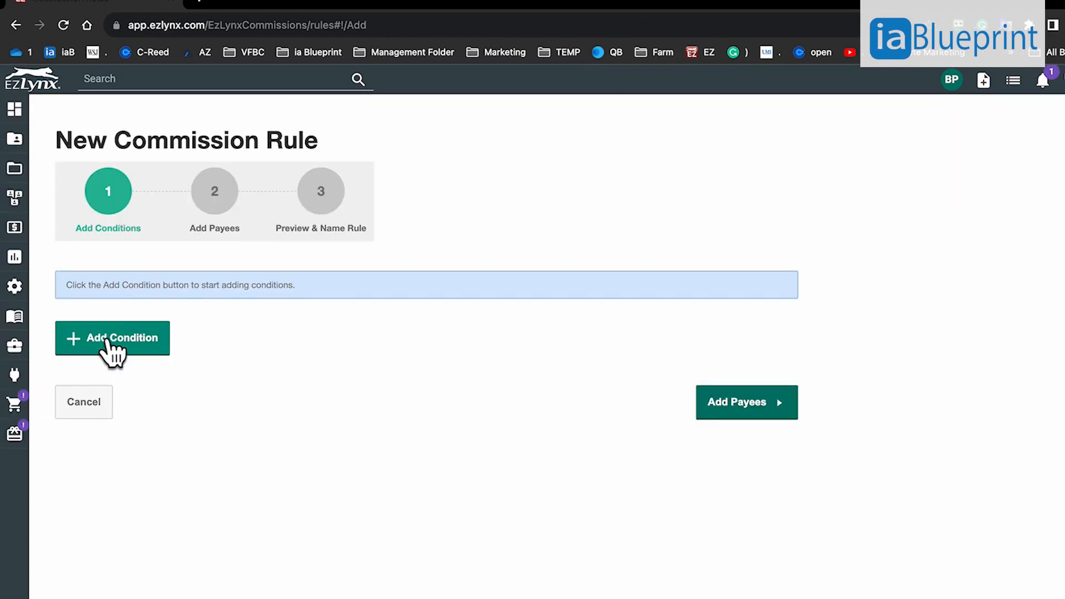
{"action": "left_click", "coordinate": [107, 340]}
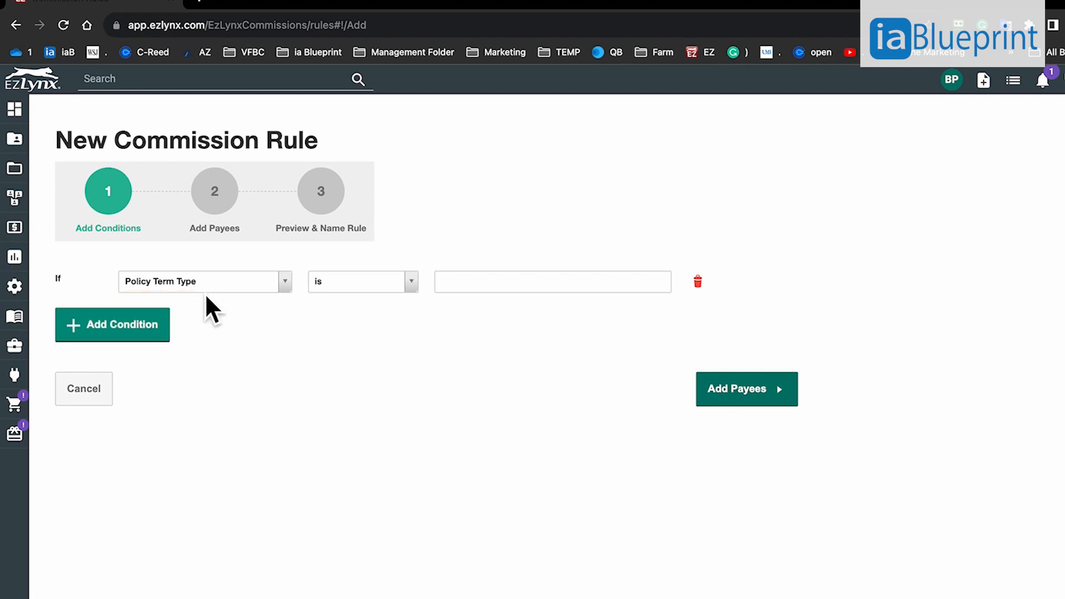
{"action": "left_click", "coordinate": [482, 287]}
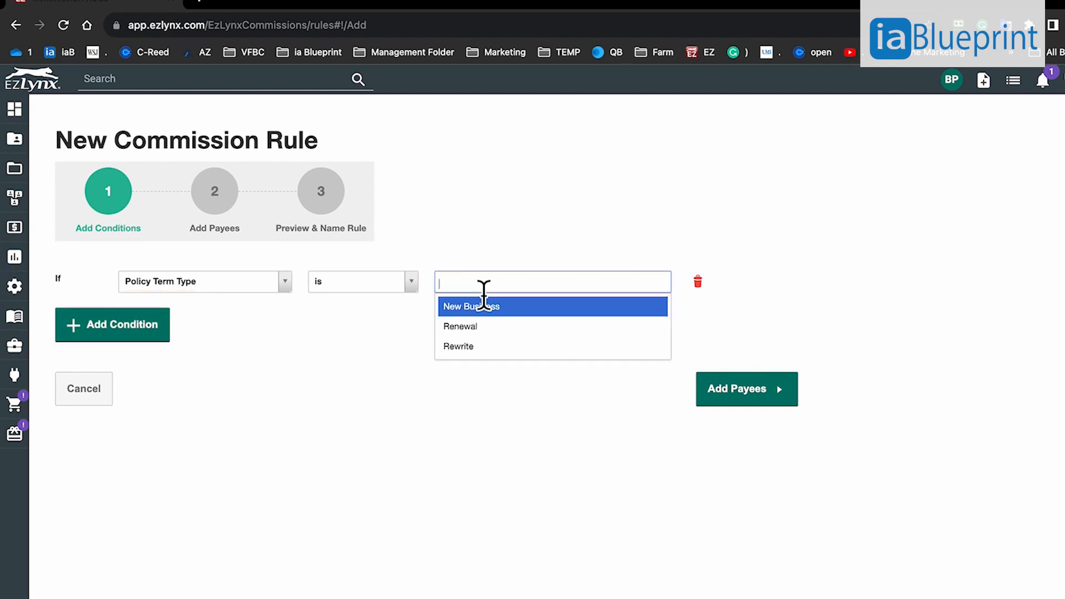
{"action": "left_click", "coordinate": [501, 314]}
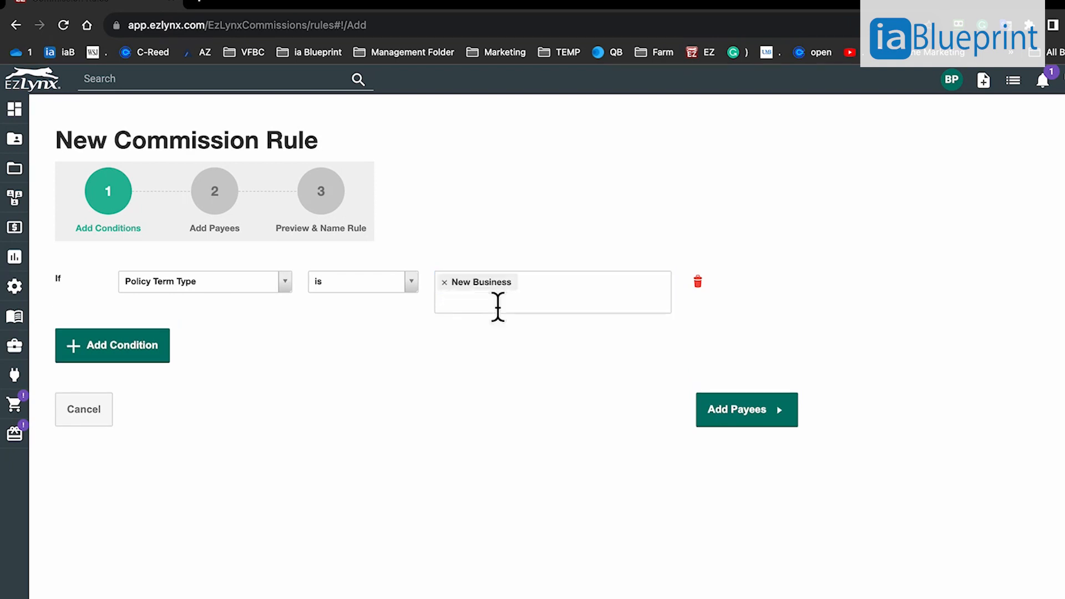
Add a second condition requiring the Lead Source to be the referring producer's name.
{"action": "left_click", "coordinate": [100, 359]}
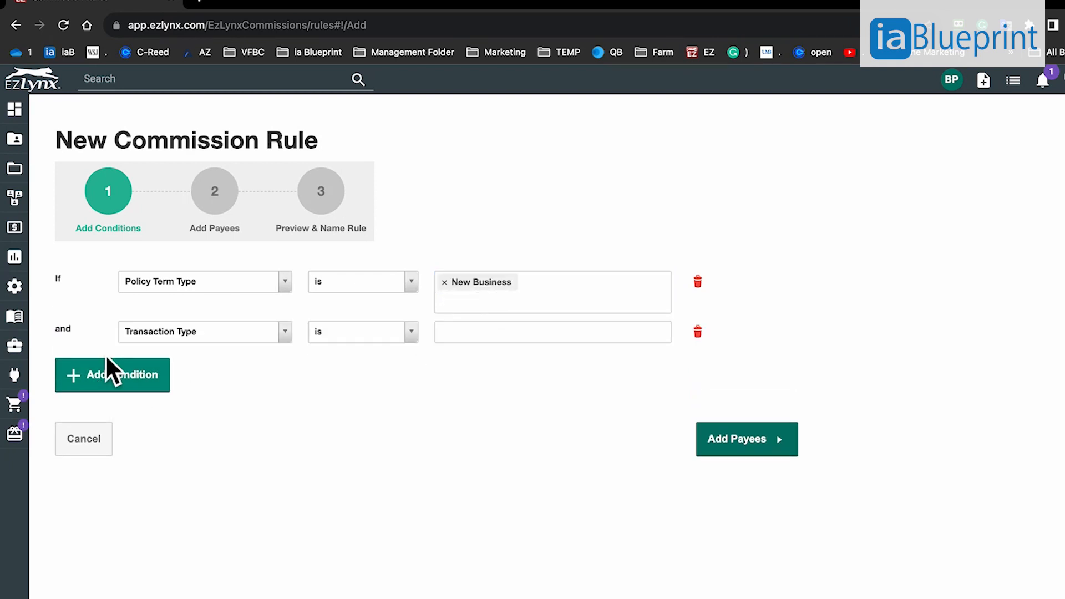
{"action": "left_click", "coordinate": [237, 335]}
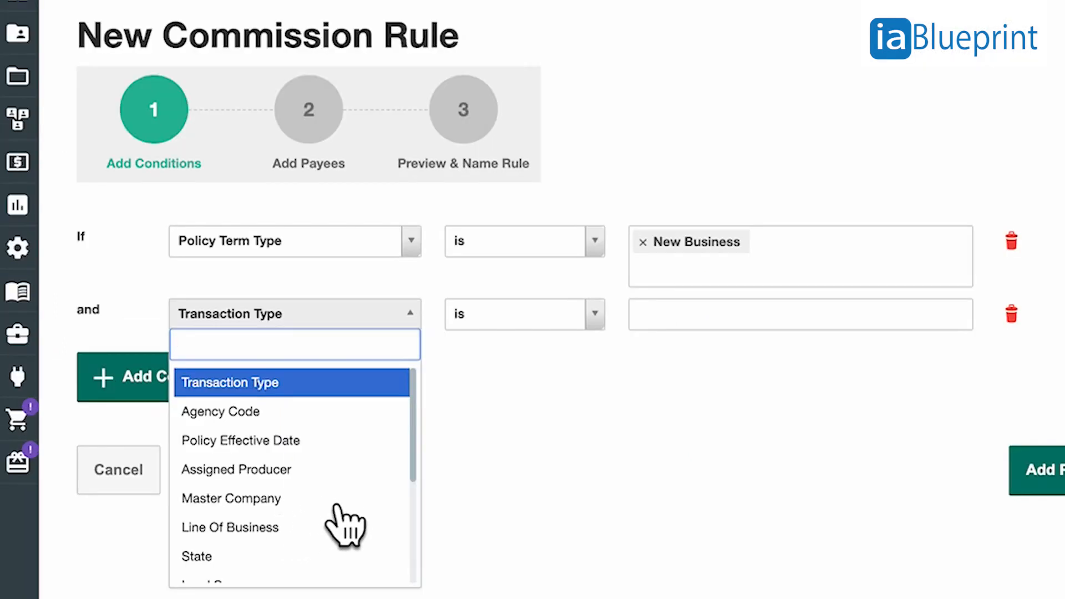
{"action": "scroll", "coordinate": [344, 524], "scroll_direction": "down", "scroll_amount": 2}
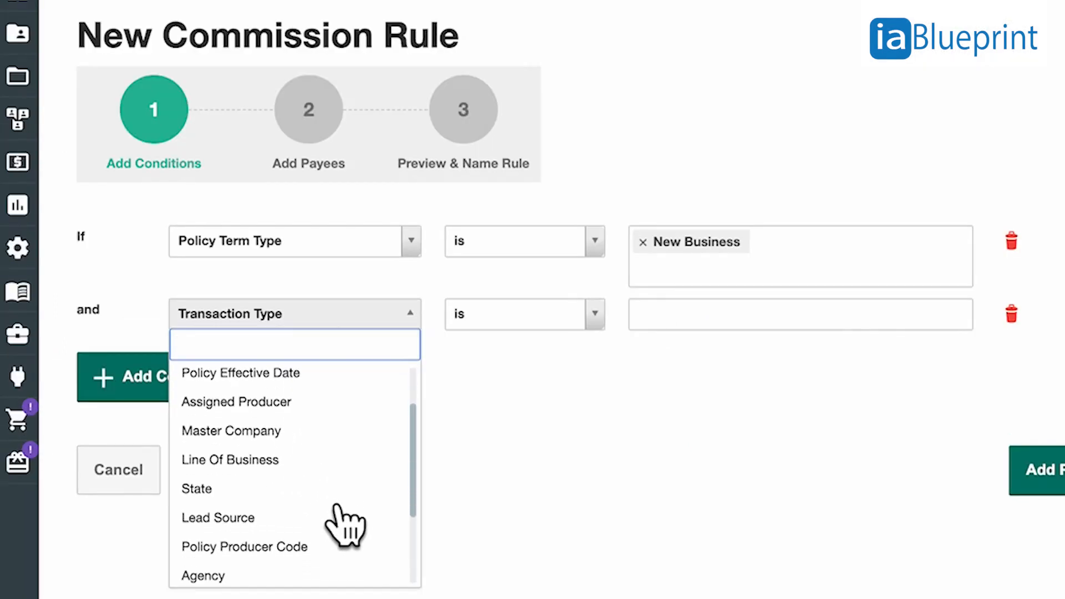
{"action": "left_click", "coordinate": [242, 519]}
{"action": "left_click", "coordinate": [706, 322]}
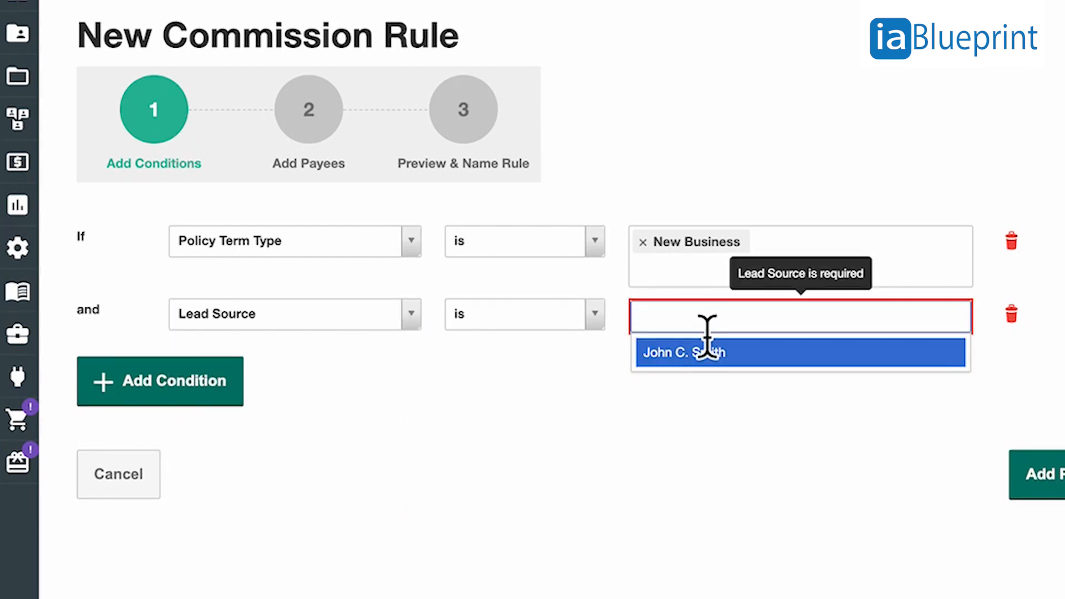
{"action": "left_click", "coordinate": [683, 355]}
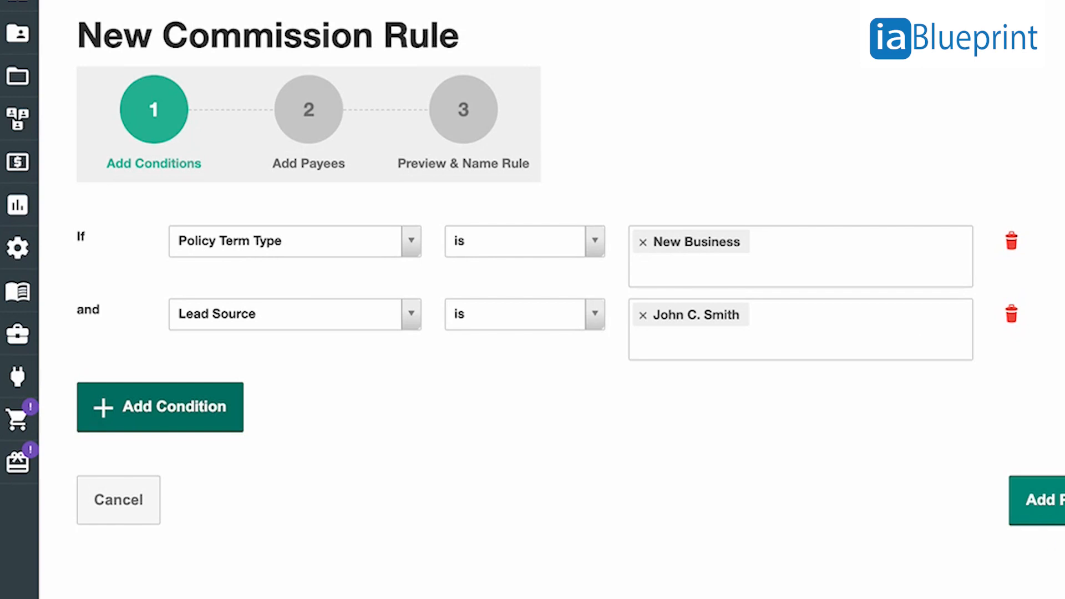
Proceed to the payees and add a Service Team payee, choosing the producer who matches the lead source.
{"action": "left_click", "coordinate": [1036, 500]}
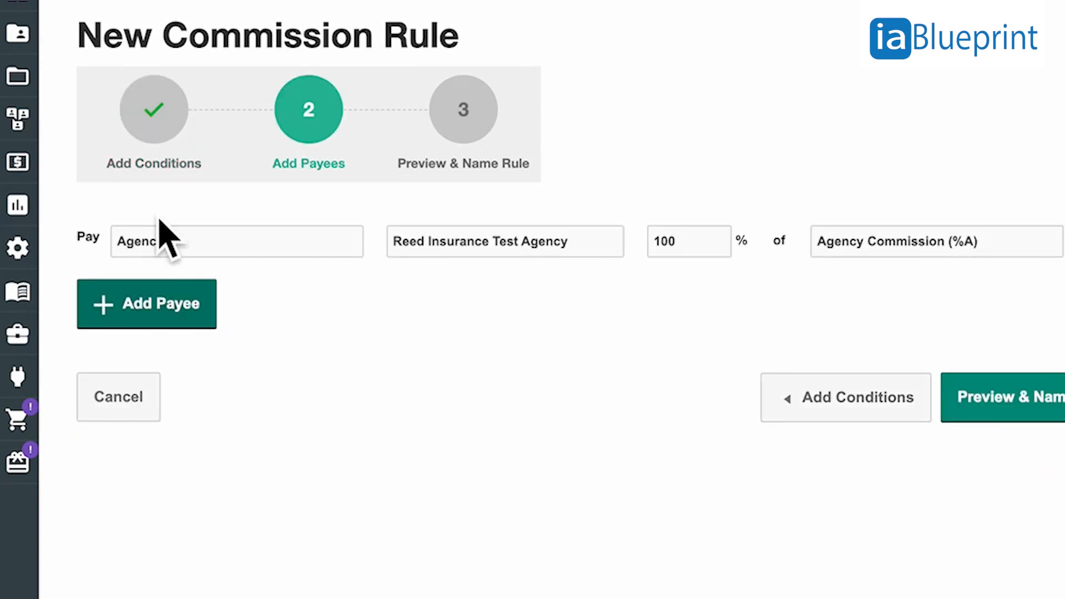
{"action": "left_click", "coordinate": [120, 307]}
{"action": "left_click", "coordinate": [276, 249]}
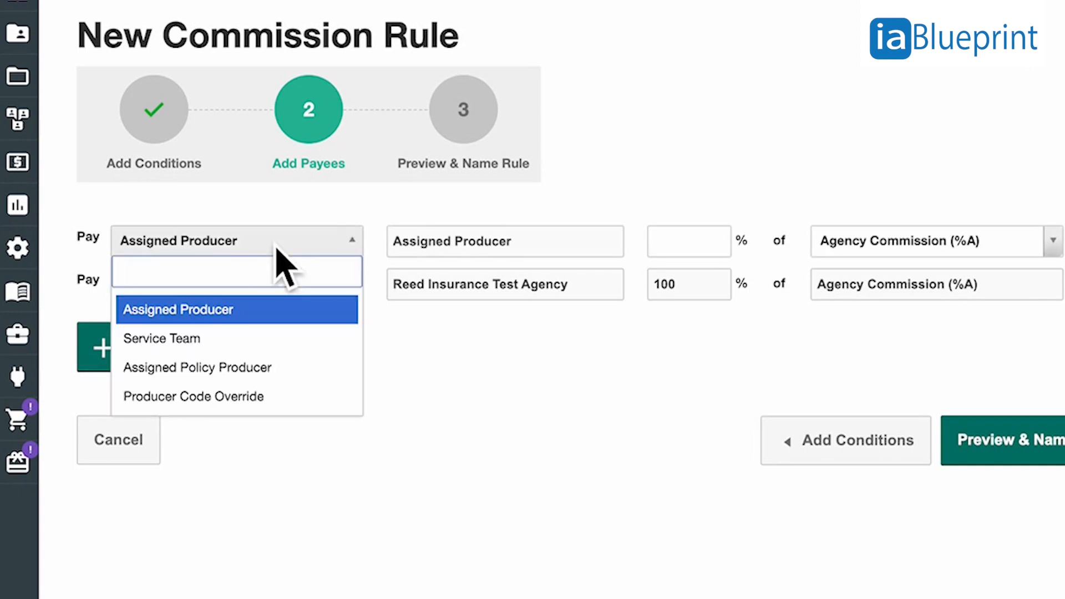
{"action": "left_click", "coordinate": [206, 347]}
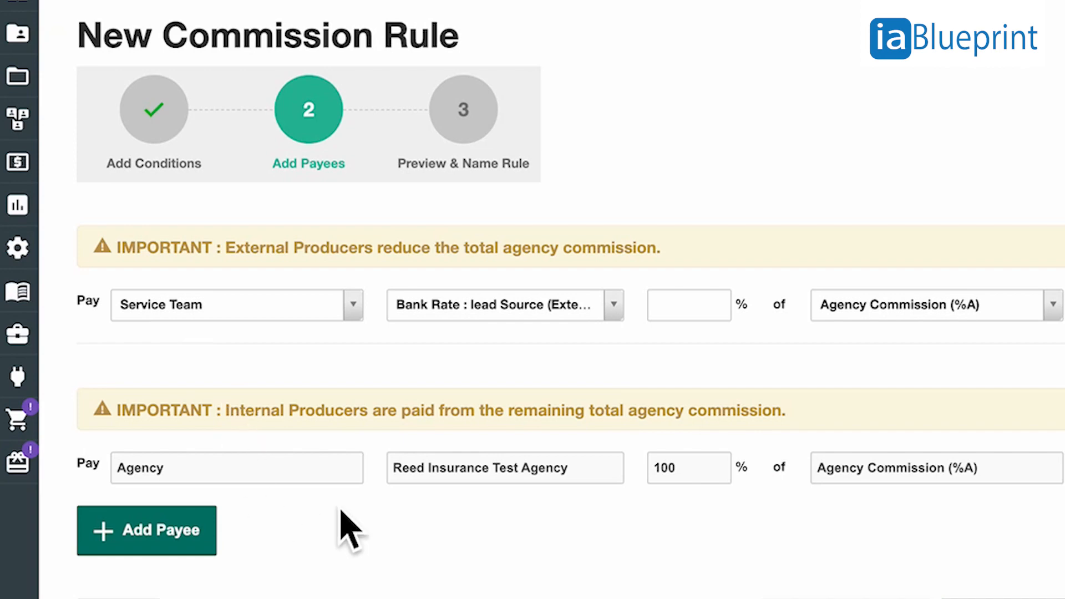
{"action": "left_click", "coordinate": [550, 315]}
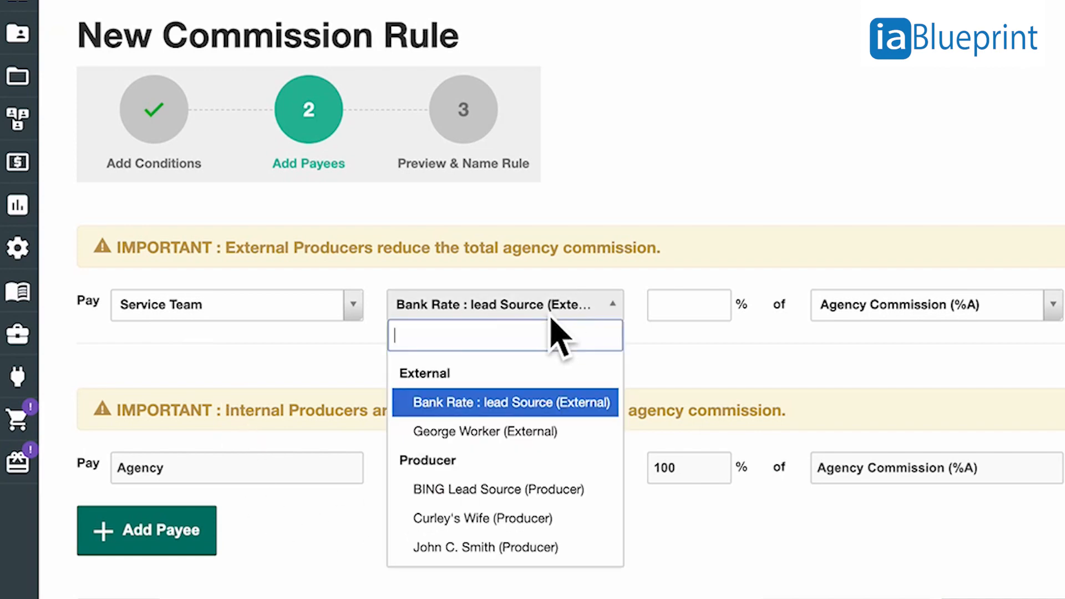
{"action": "left_click", "coordinate": [448, 548]}
Set the Service Team producer's share to 30% of Agency Commission (%A).
{"action": "left_click", "coordinate": [696, 241]}
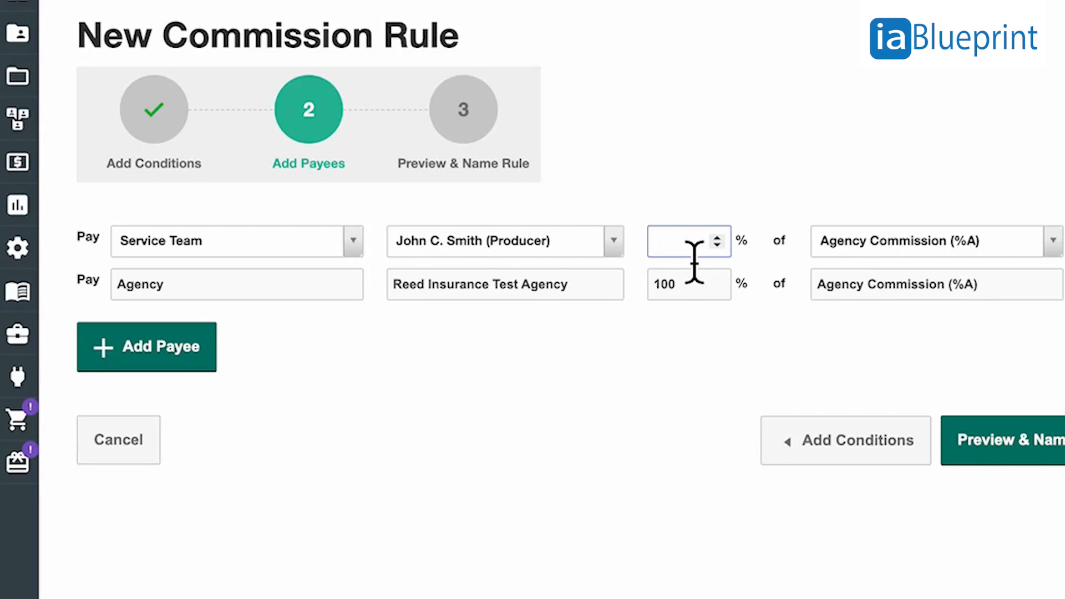
{"action": "type", "text": "5"}
{"action": "key", "text": "BackSpace"}
{"action": "type", "text": "30"}
{"action": "key", "text": "Tab"}
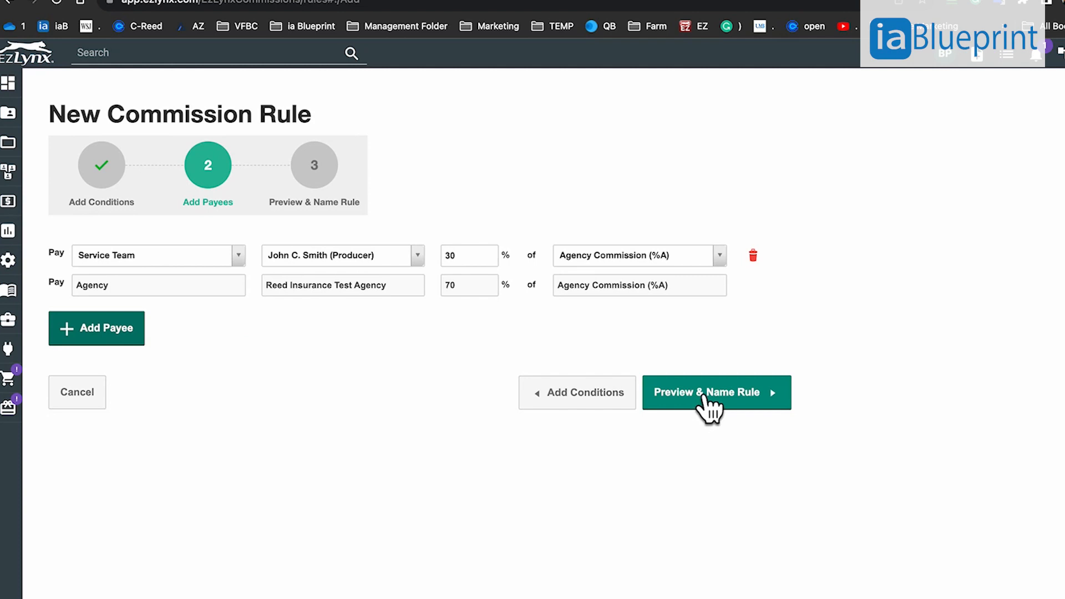
Proceed to naming and name the rule "Lead source" followed by the producer's full name and "- new".
{"action": "left_click", "coordinate": [699, 402]}
{"action": "left_click", "coordinate": [215, 294]}
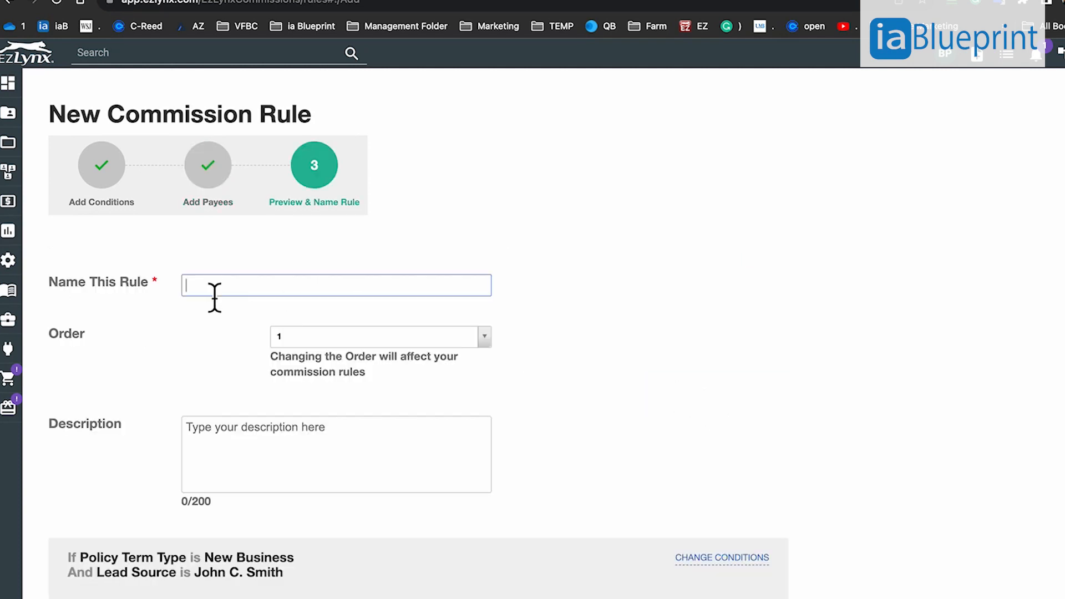
{"action": "type", "text": "Lead"}
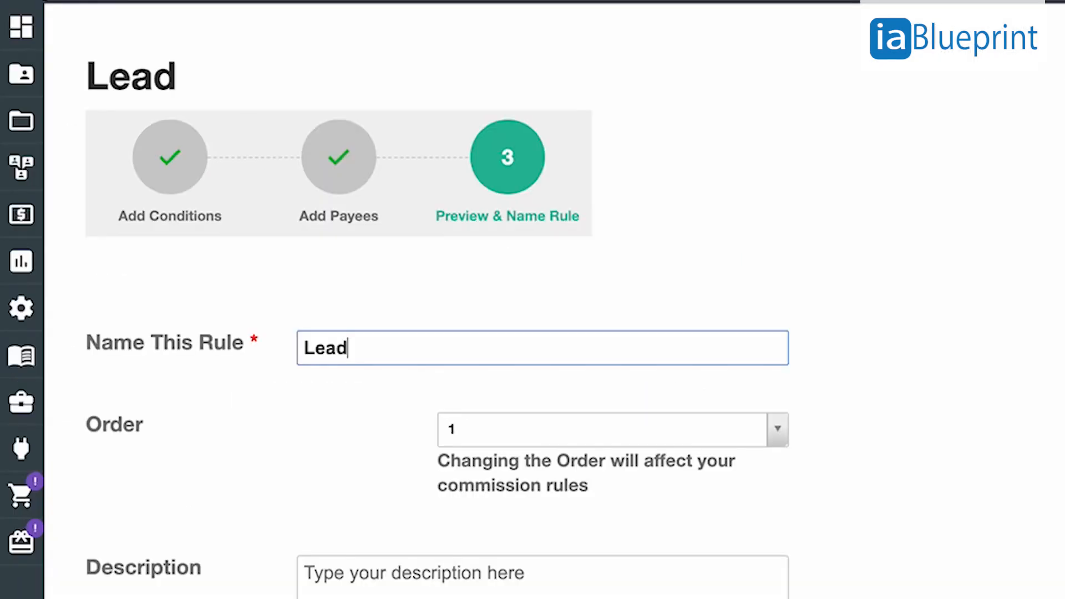
{"action": "type", "text": "sour"}
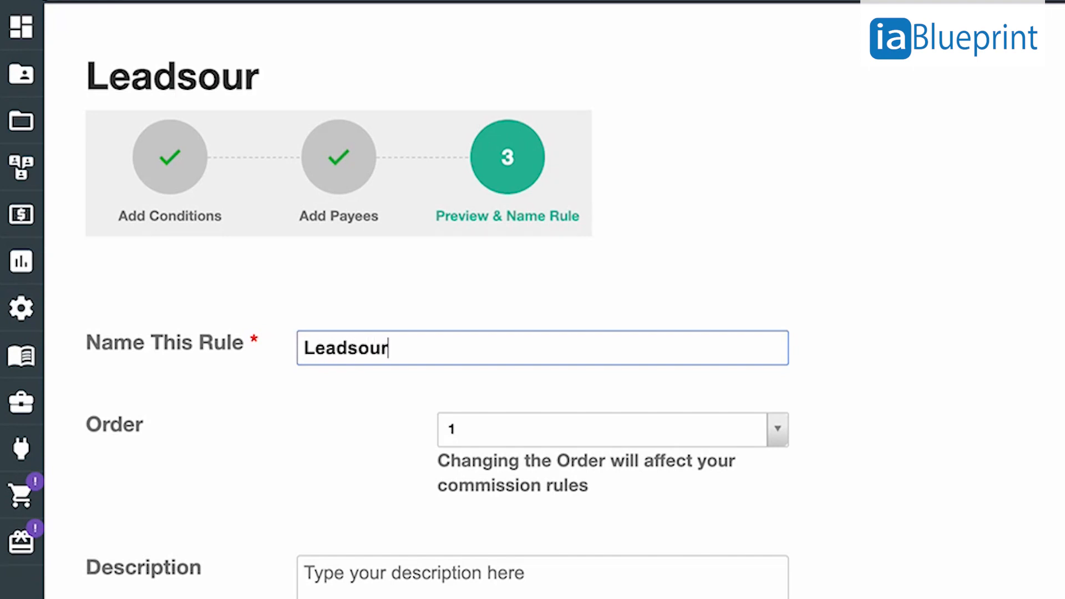
{"action": "type", "text": "ce John"}
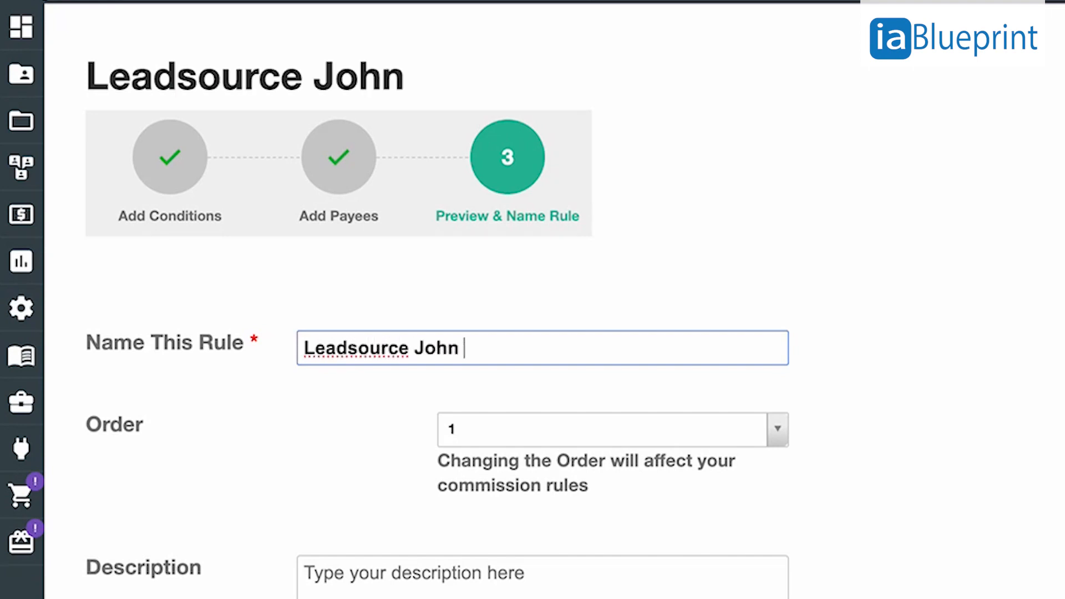
{"action": "type", "text": " C Smith "}
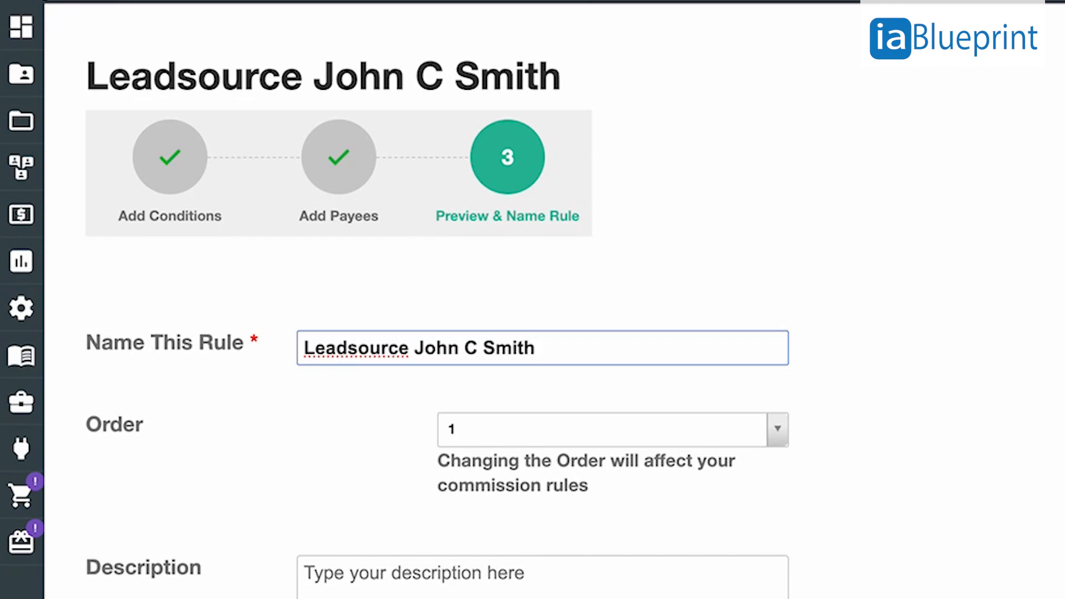
{"action": "type", "text": "- new"}
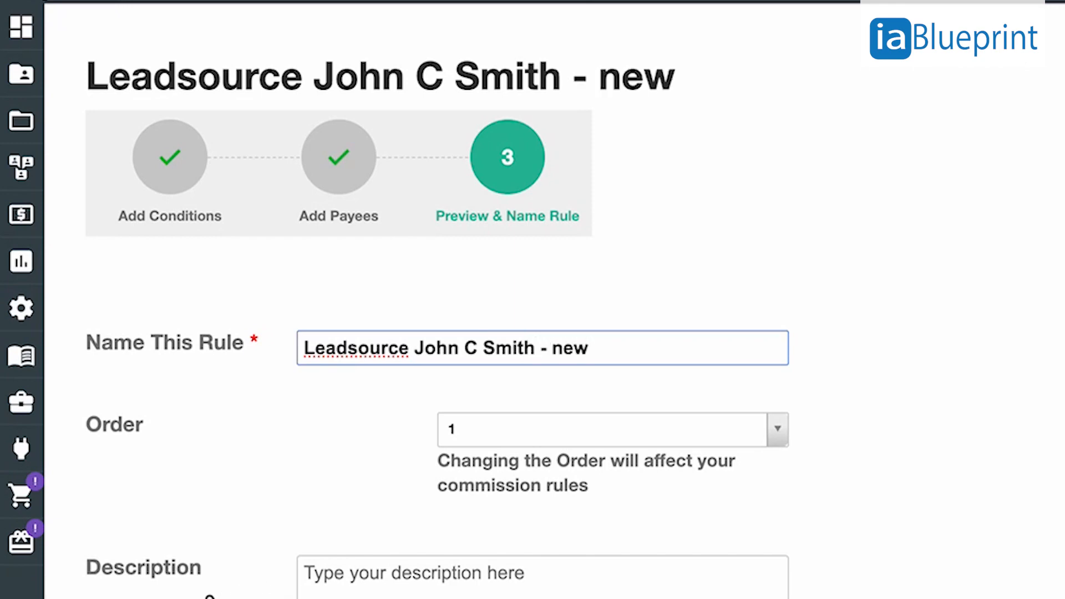
{"action": "left_click", "coordinate": [364, 366]}
{"action": "key", "text": "BackSpace"}
{"action": "key", "text": "Left"}
Select order 1 for the new business rule and save it.
{"action": "left_click", "coordinate": [579, 436]}
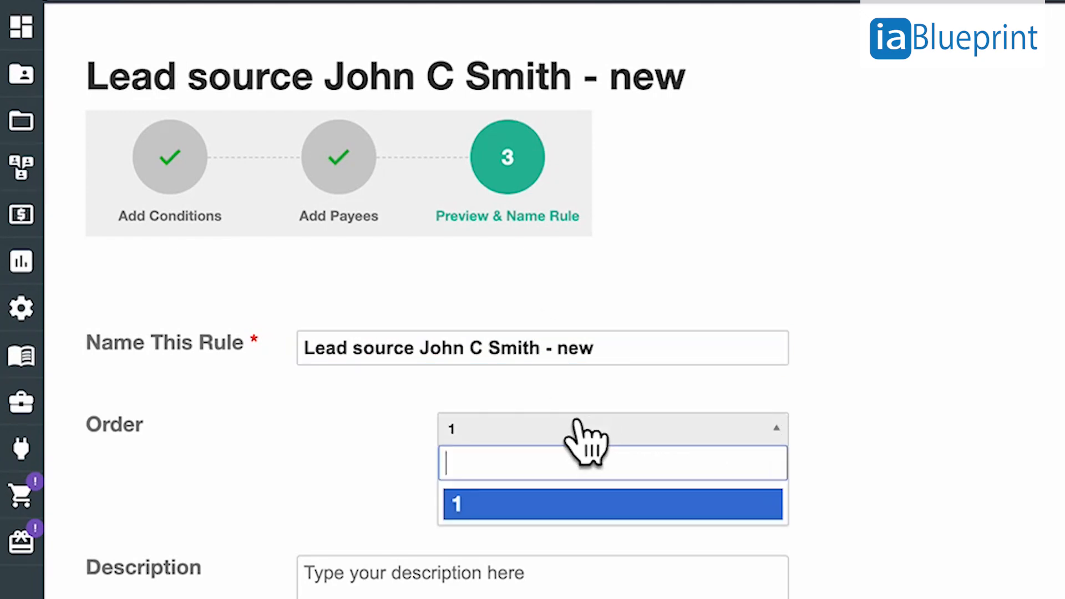
{"action": "left_click", "coordinate": [472, 504]}
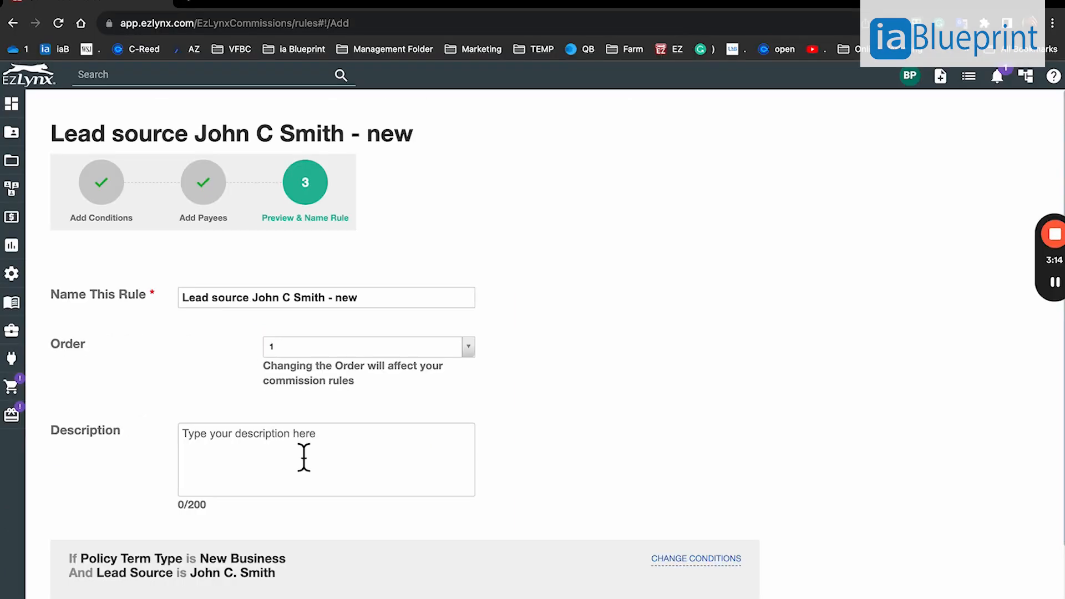
{"action": "scroll", "coordinate": [568, 469], "scroll_direction": "down", "scroll_amount": 2}
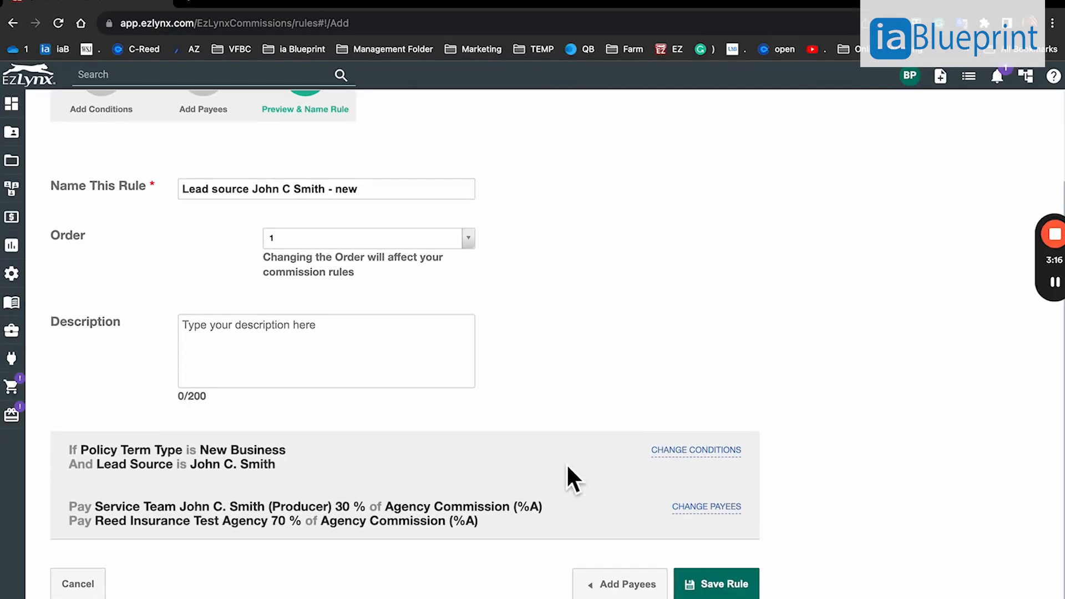
{"action": "left_click", "coordinate": [724, 587]}
{"action": "left_click", "coordinate": [659, 107]}
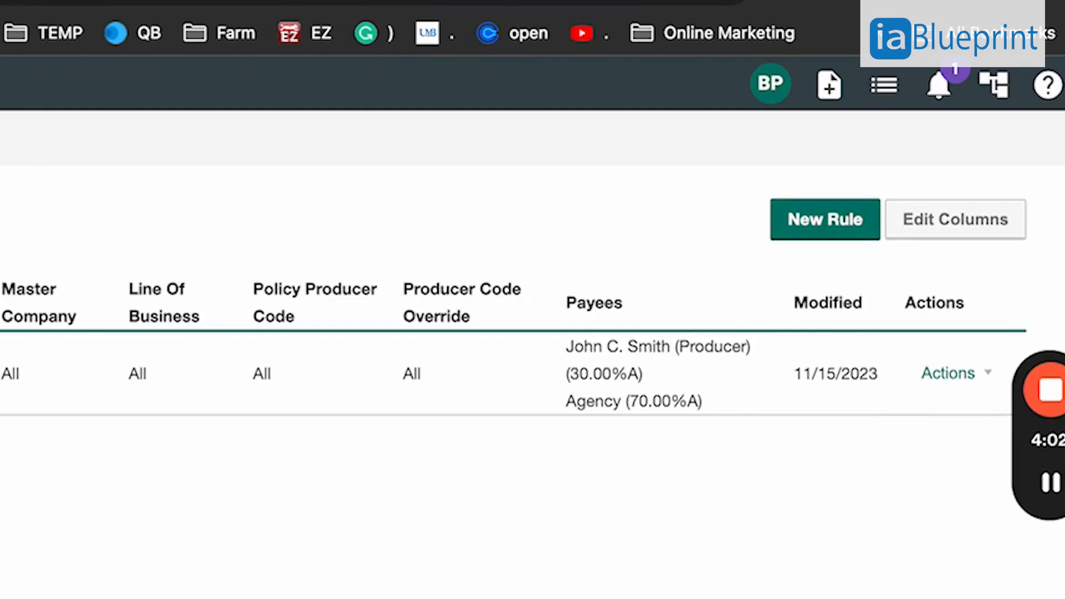
Copy the saved lead source rule and replace New Business with Renewal and Rewrite in the copy's Policy Term Type condition.
{"action": "left_click", "coordinate": [972, 376]}
{"action": "left_click", "coordinate": [959, 461]}
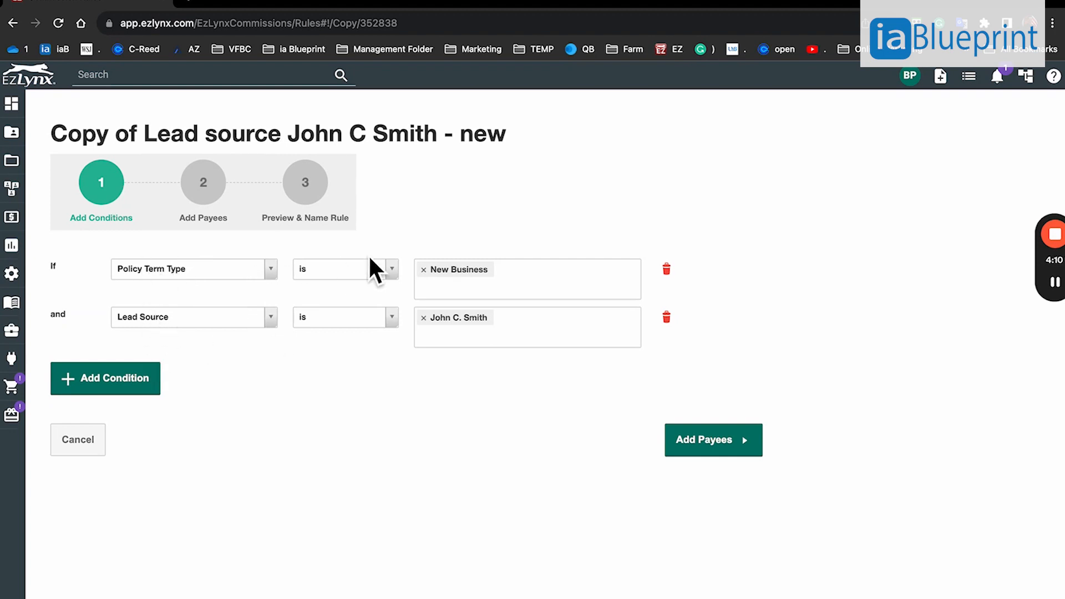
{"action": "left_click", "coordinate": [423, 269]}
{"action": "left_click", "coordinate": [487, 277]}
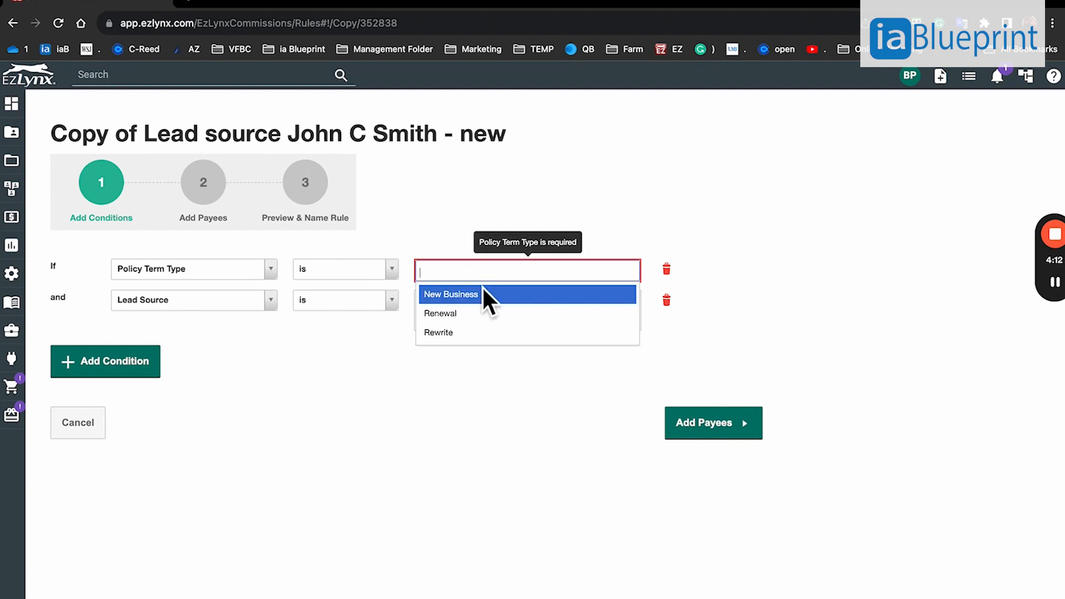
{"action": "left_click", "coordinate": [452, 314]}
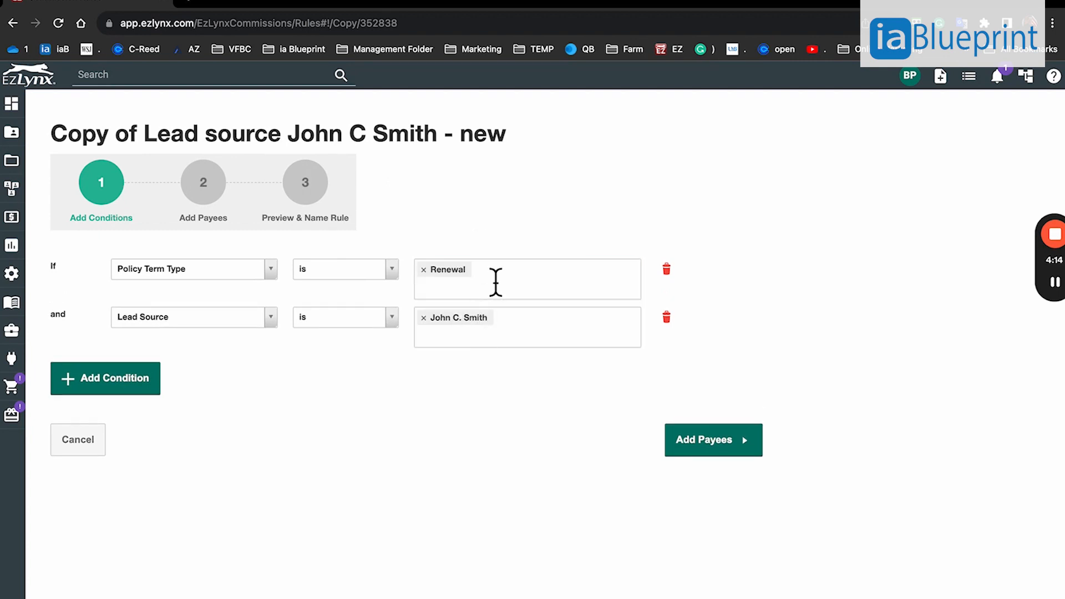
{"action": "left_click", "coordinate": [480, 291]}
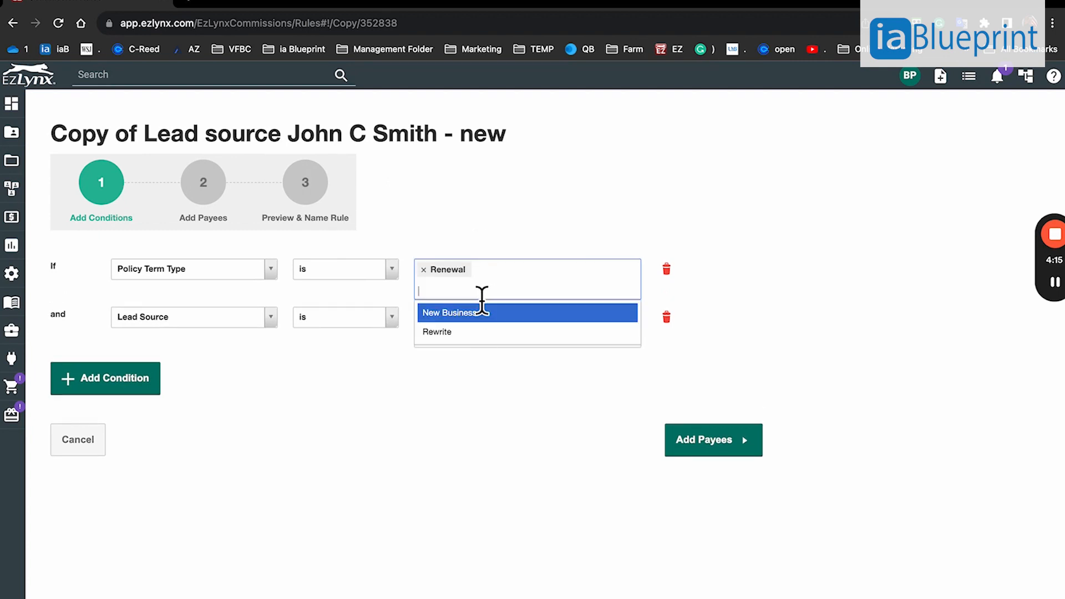
{"action": "left_click", "coordinate": [449, 333]}
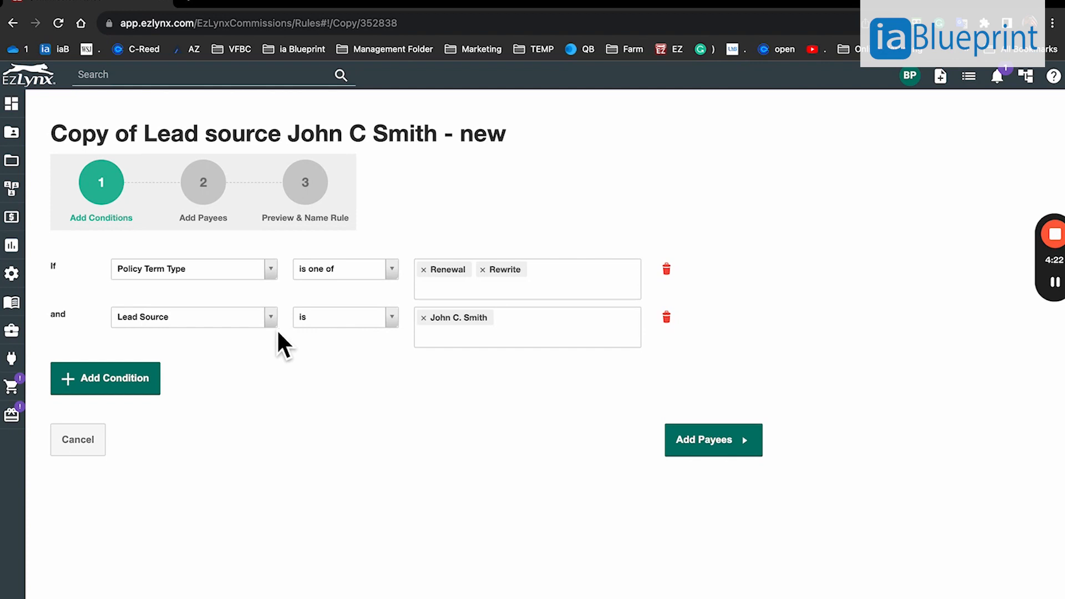
Set the Service Team producer's share to 10% in the copied rule and continue to the preview and naming stage.
{"action": "left_click", "coordinate": [721, 439]}
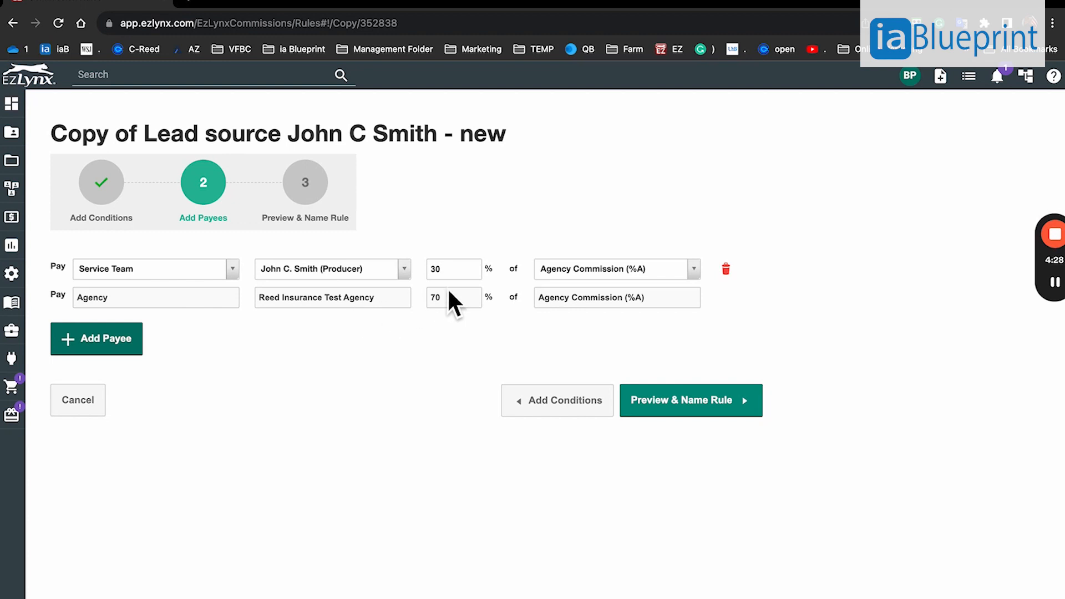
{"action": "left_click_drag", "start_coordinate": [464, 271], "coordinate": [420, 271]}
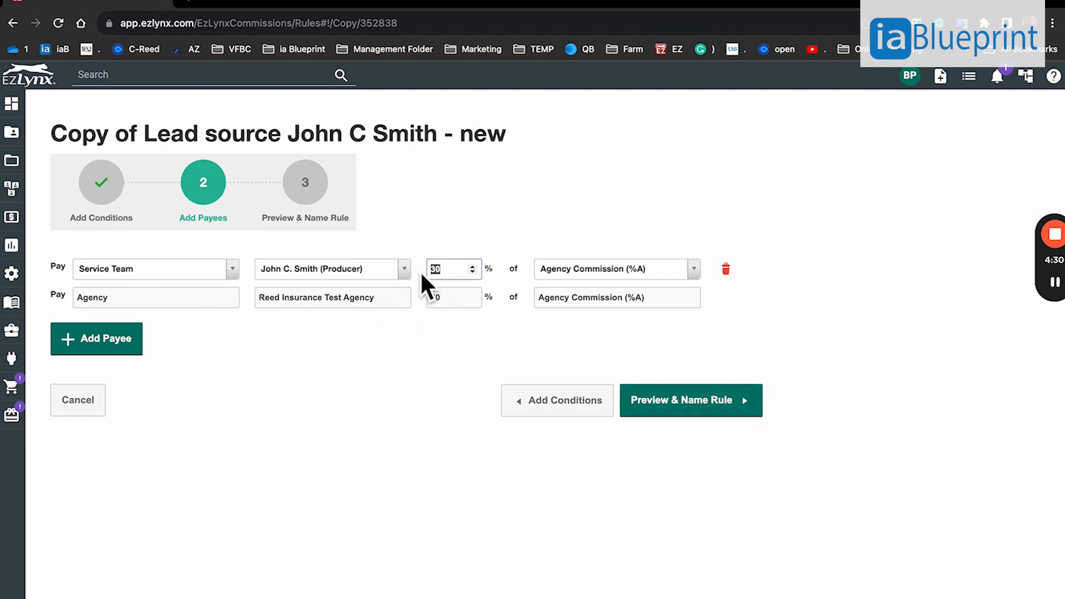
{"action": "type", "text": "0"}
{"action": "key", "text": "Tab"}
{"action": "left_click", "coordinate": [447, 274]}
{"action": "key", "text": "BackSpace"}
{"action": "type", "text": "10"}
{"action": "key", "text": "Tab"}
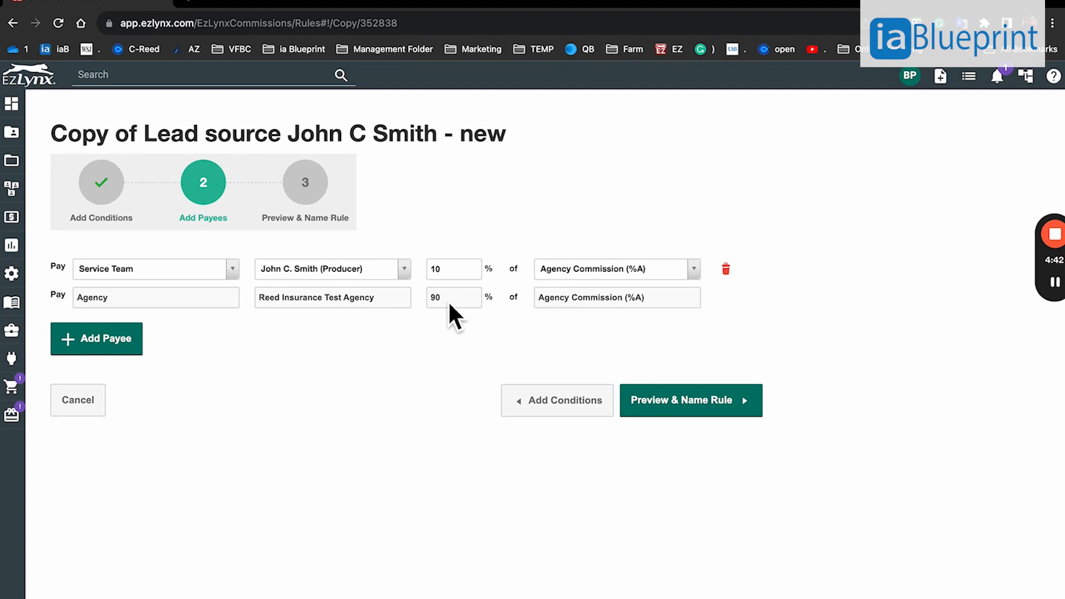
{"action": "left_click", "coordinate": [670, 404]}
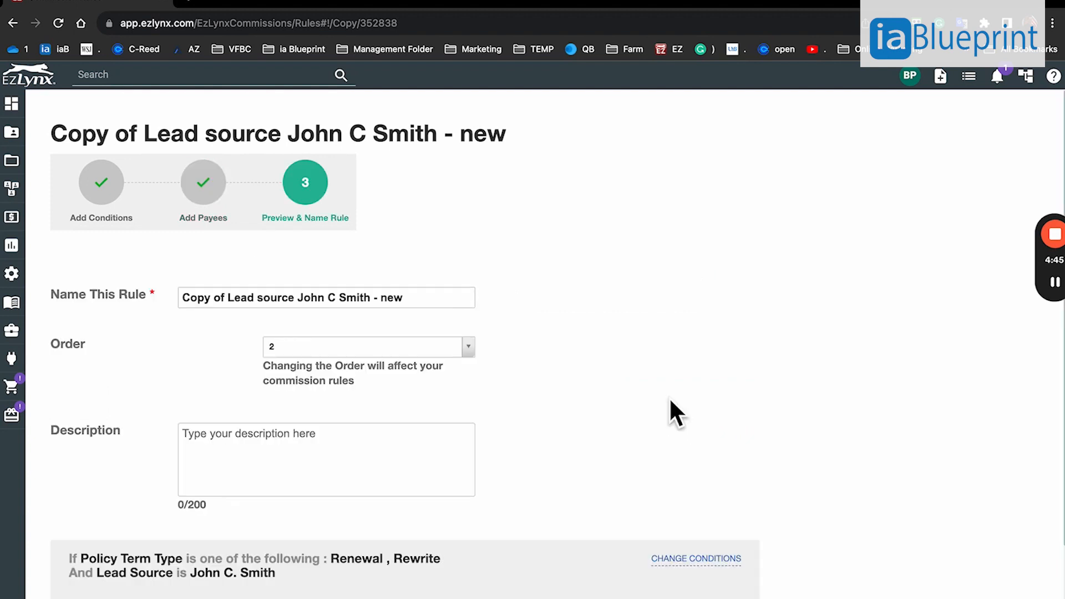
Remove the "Copy of" prefix from the copied lead source rule's name.
{"action": "left_click", "coordinate": [228, 304]}
{"action": "key", "text": "BackSpace"}
{"action": "key", "text": "BackSpace"}
{"action": "key", "text": "BackSpace"}
{"action": "key", "text": "BackSpace"}
{"action": "key", "text": "BackSpace"}
{"action": "key", "text": "BackSpace"}
{"action": "key", "text": "BackSpace"}
{"action": "key", "text": "BackSpace"}
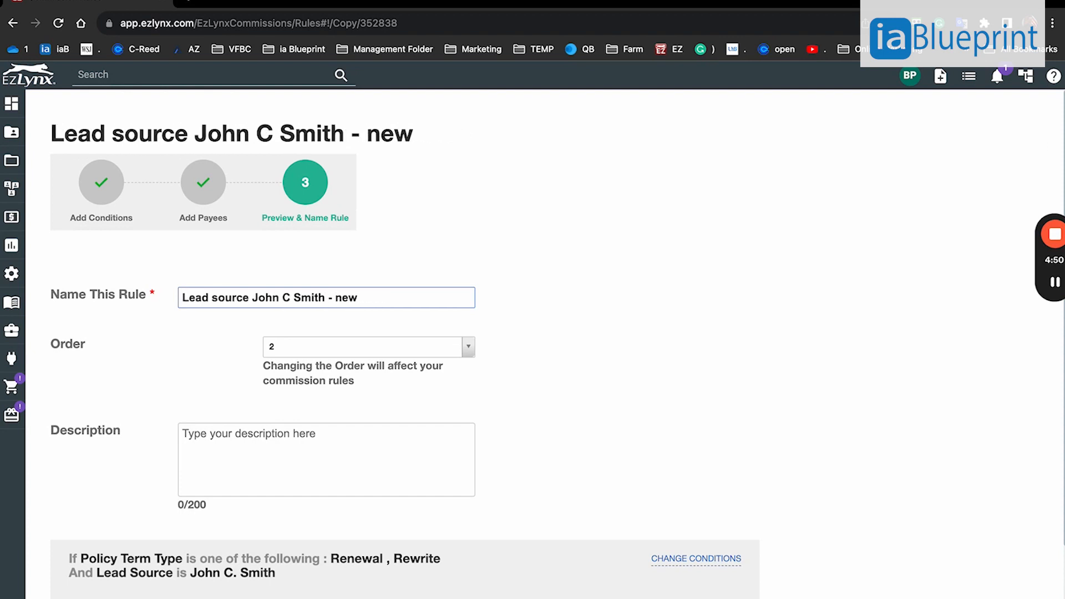
Replace "new" at the end of the rule name with "renewal and rewrite" and save the rule.
{"action": "left_click", "coordinate": [367, 305]}
{"action": "key", "text": "BackSpace"}
{"action": "key", "text": "BackSpace"}
{"action": "key", "text": "BackSpace"}
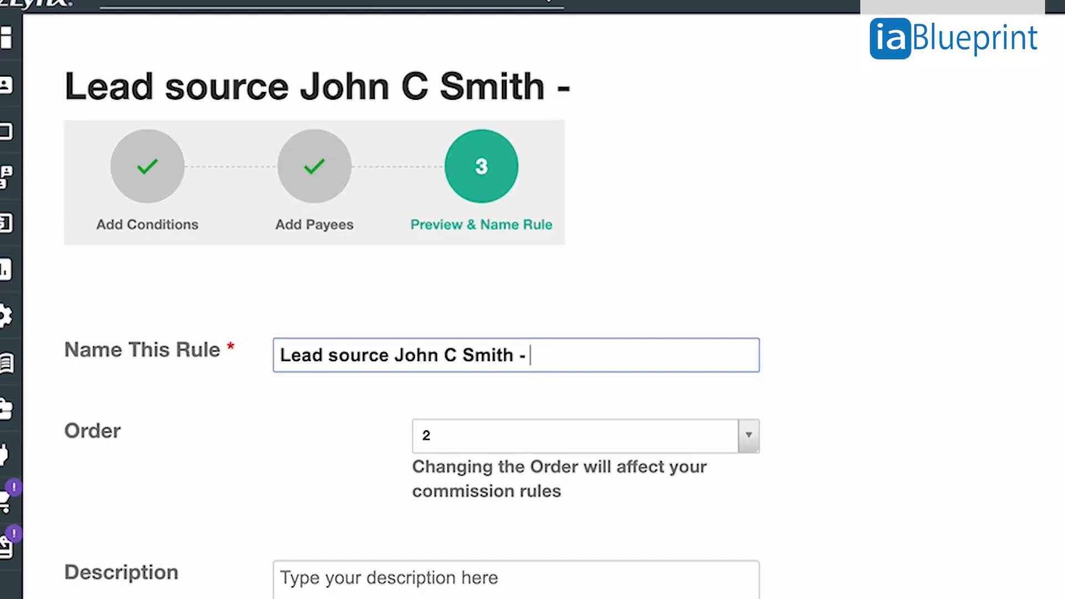
{"action": "type", "text": "renewal a"}
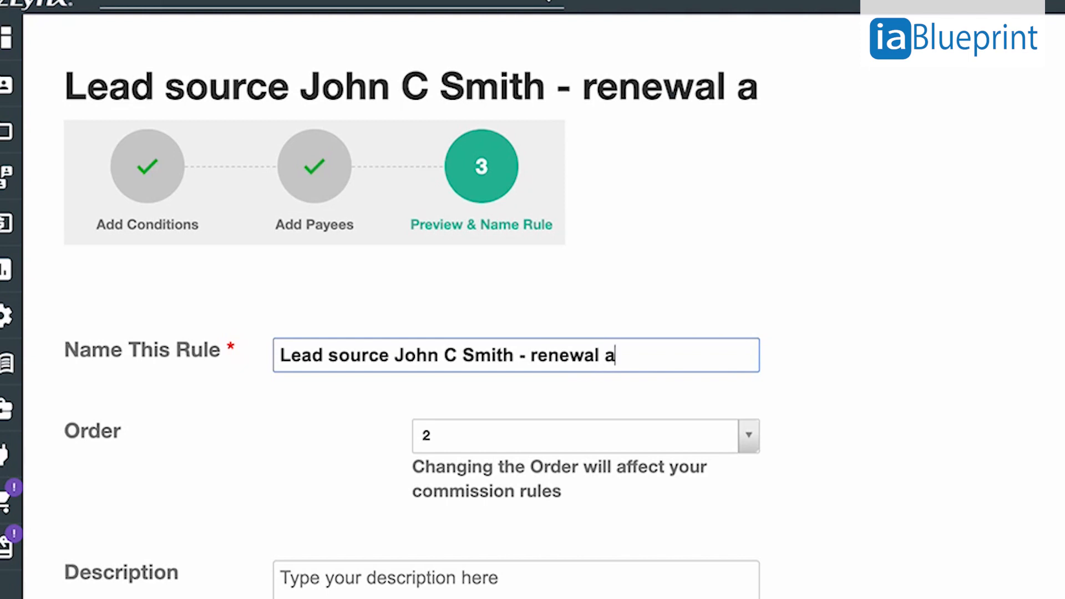
{"action": "type", "text": "nd rewrite"}
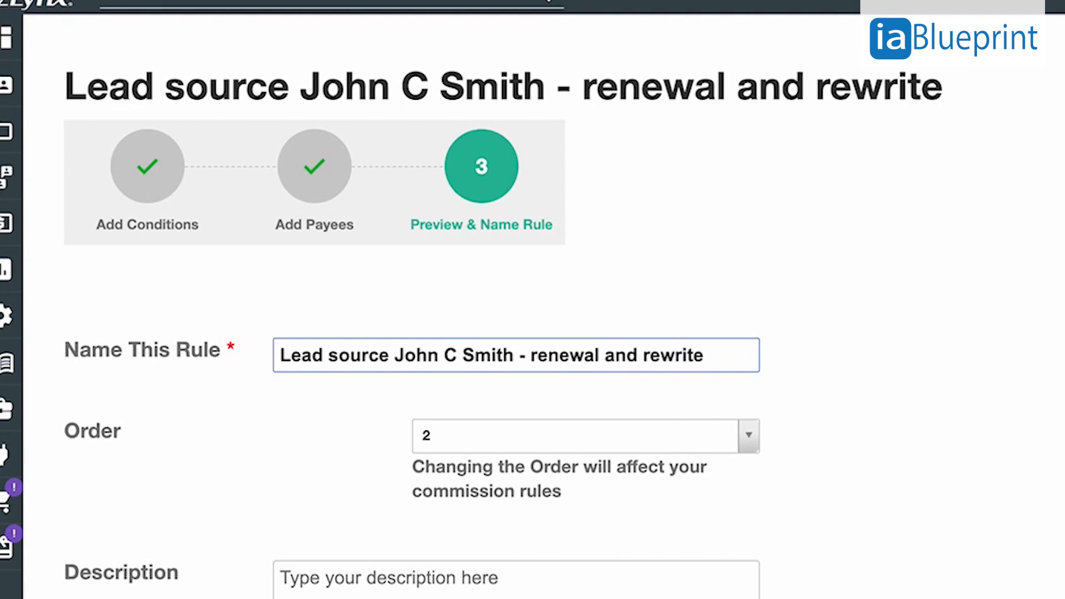
{"action": "left_click", "coordinate": [944, 437]}
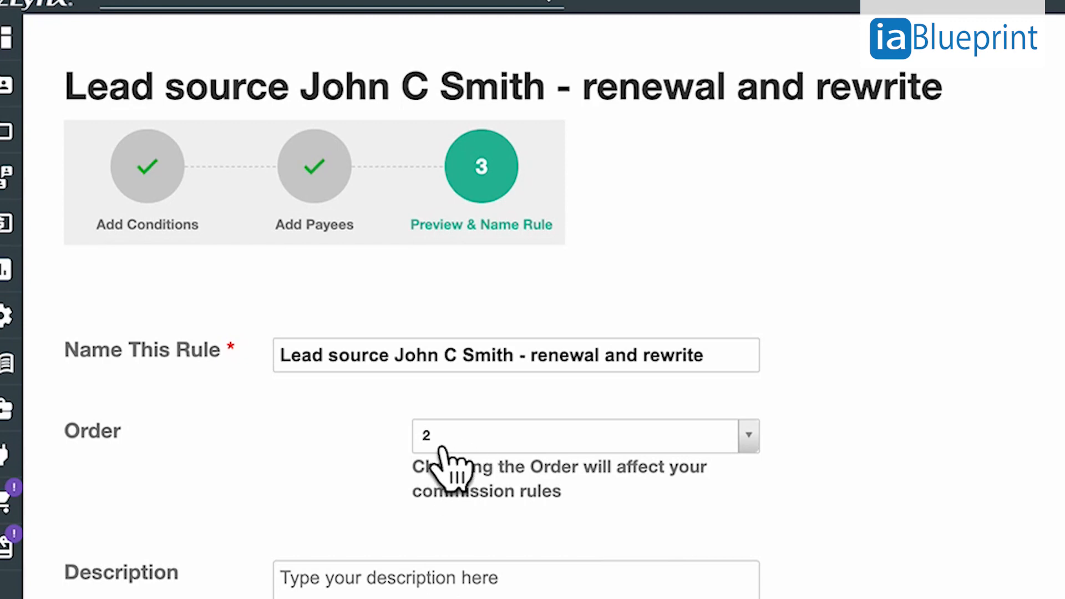
{"action": "scroll", "coordinate": [459, 458], "scroll_direction": "down", "scroll_amount": 3}
{"action": "left_click", "coordinate": [721, 587]}
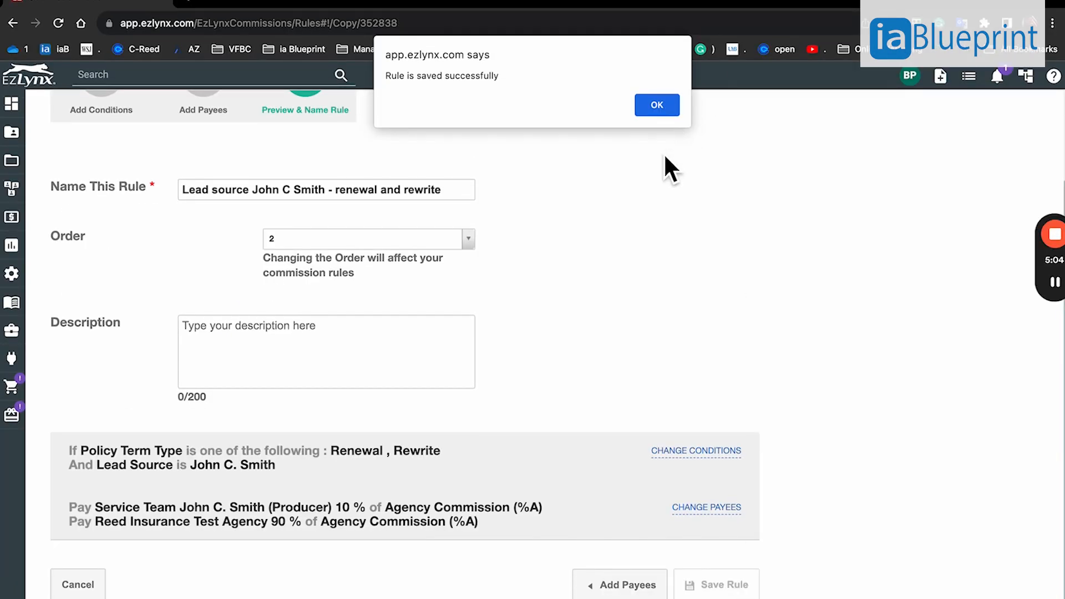
{"action": "left_click", "coordinate": [656, 109]}
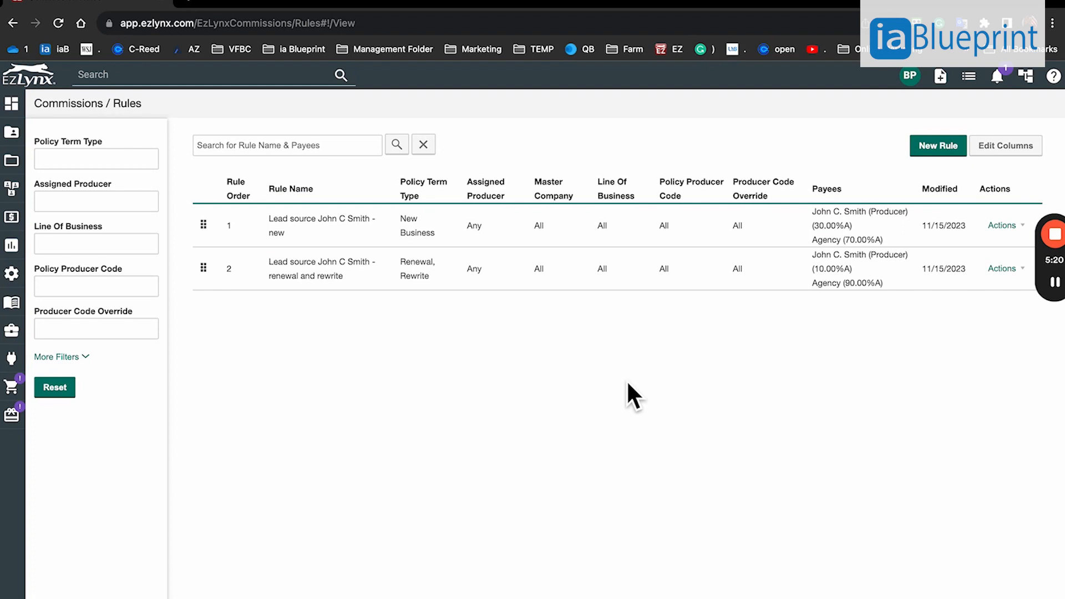
Create a new commission rule with a condition that Policy Term Type is New Business.
{"action": "mouse_move", "coordinate": [1061, 291]}
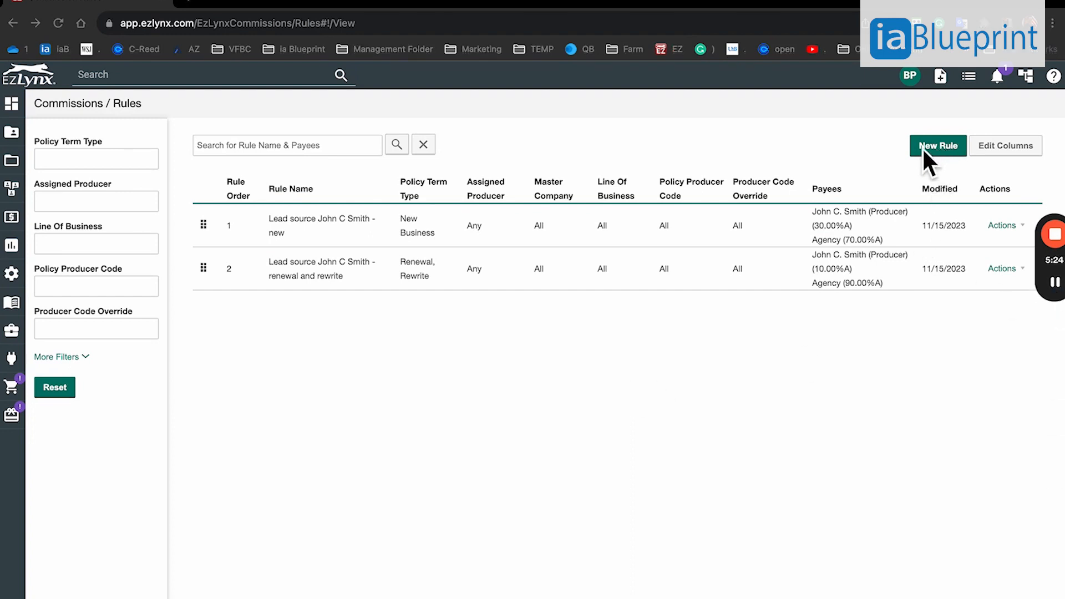
{"action": "left_click", "coordinate": [885, 161]}
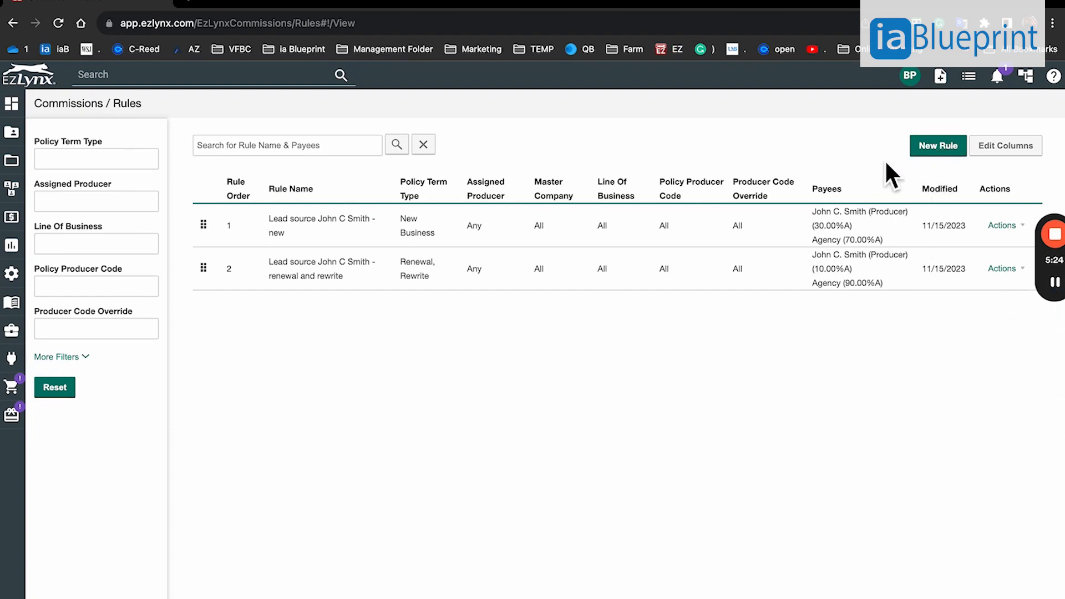
{"action": "left_click", "coordinate": [937, 149]}
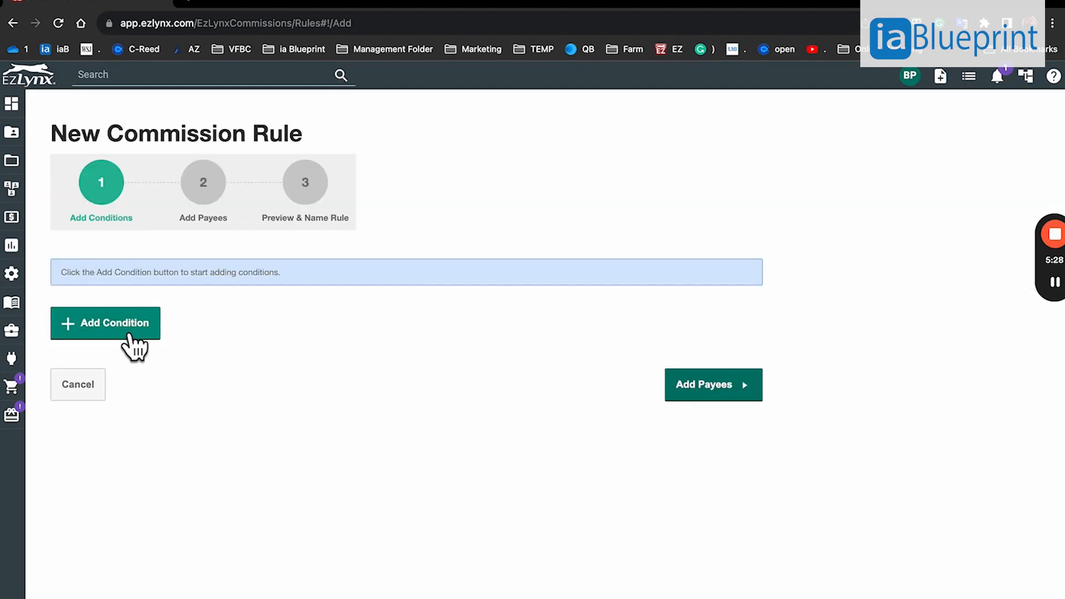
{"action": "left_click", "coordinate": [104, 328]}
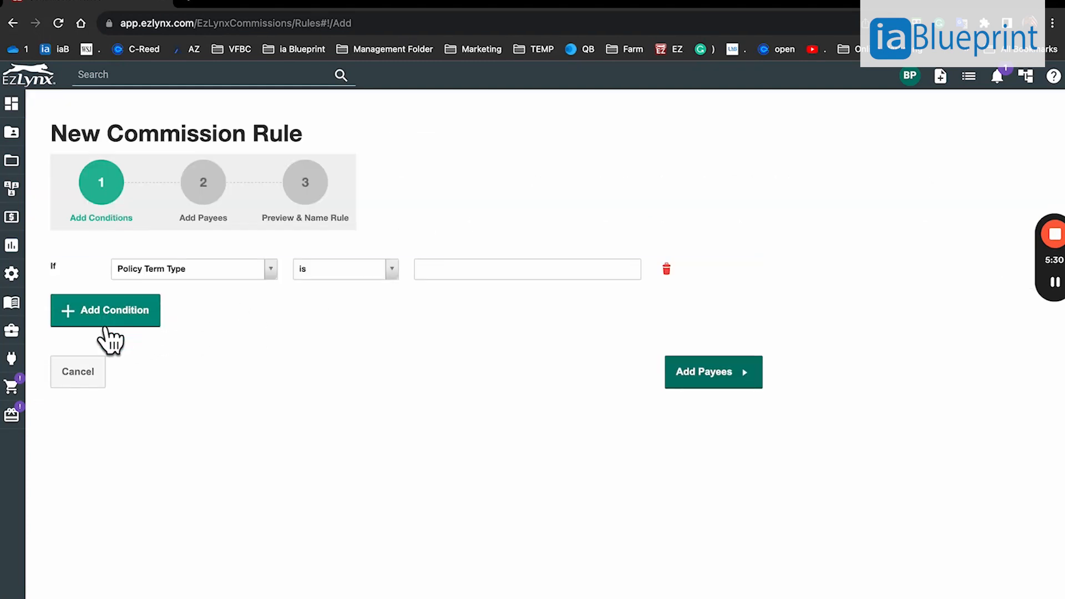
{"action": "left_click", "coordinate": [439, 278]}
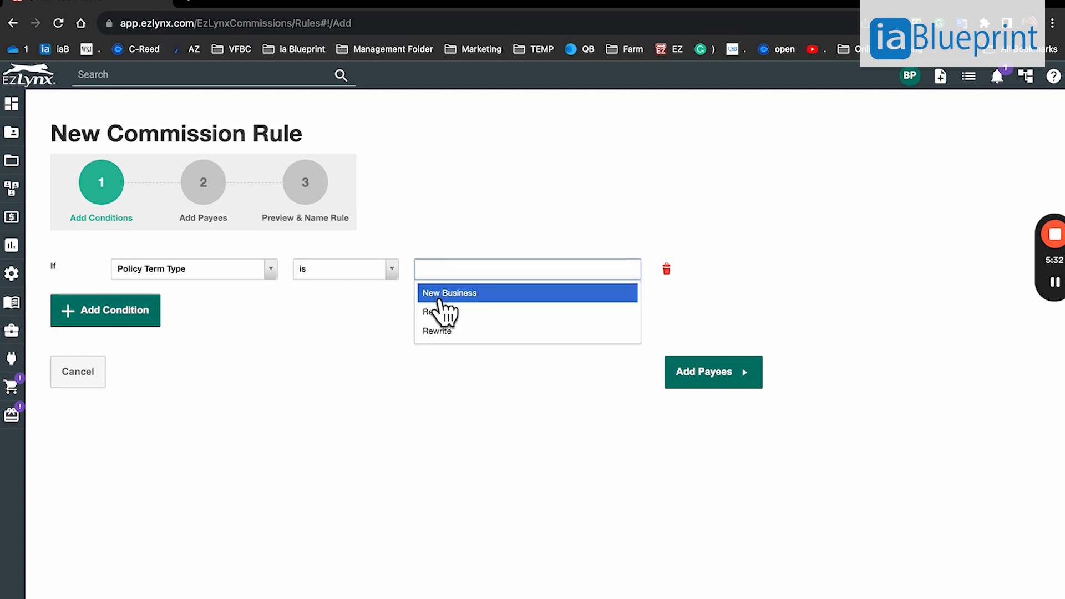
{"action": "left_click", "coordinate": [440, 293]}
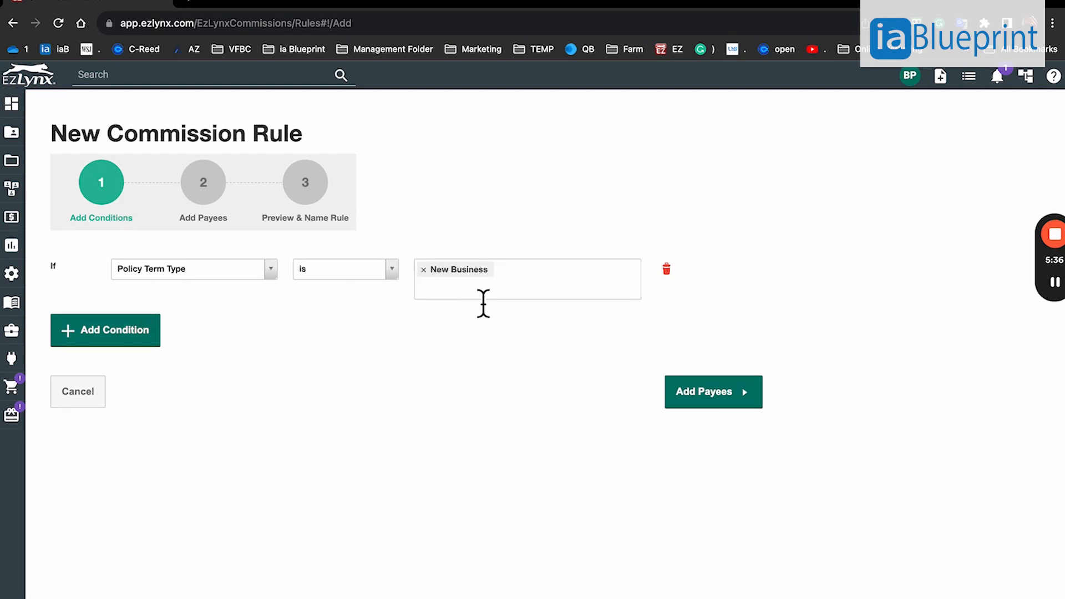
Add a second condition on Assigned Producer, keeping the prefilled producer.
{"action": "left_click", "coordinate": [103, 331]}
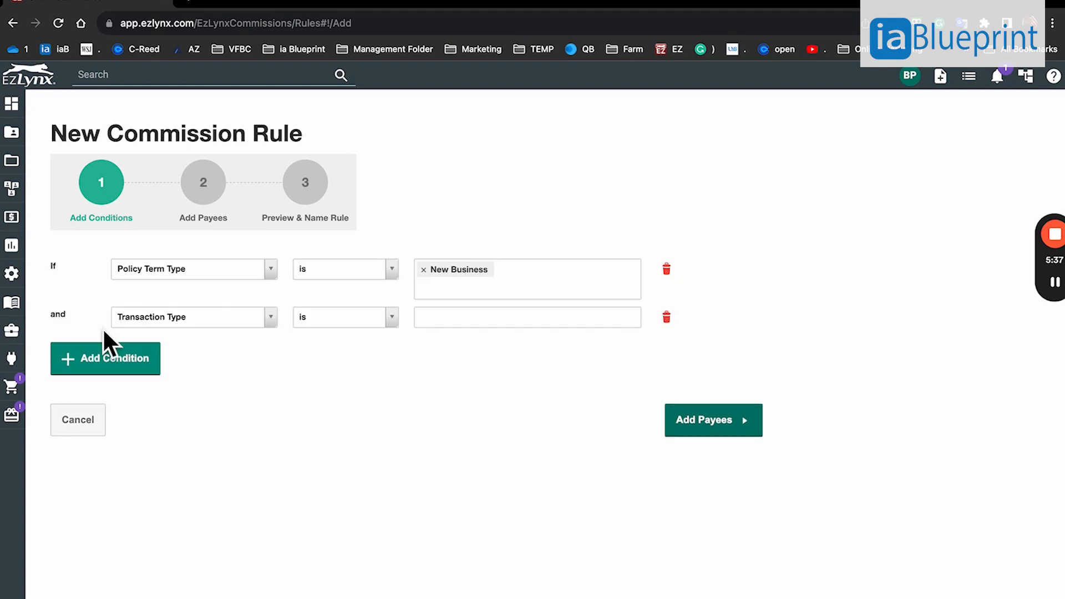
{"action": "left_click", "coordinate": [205, 321]}
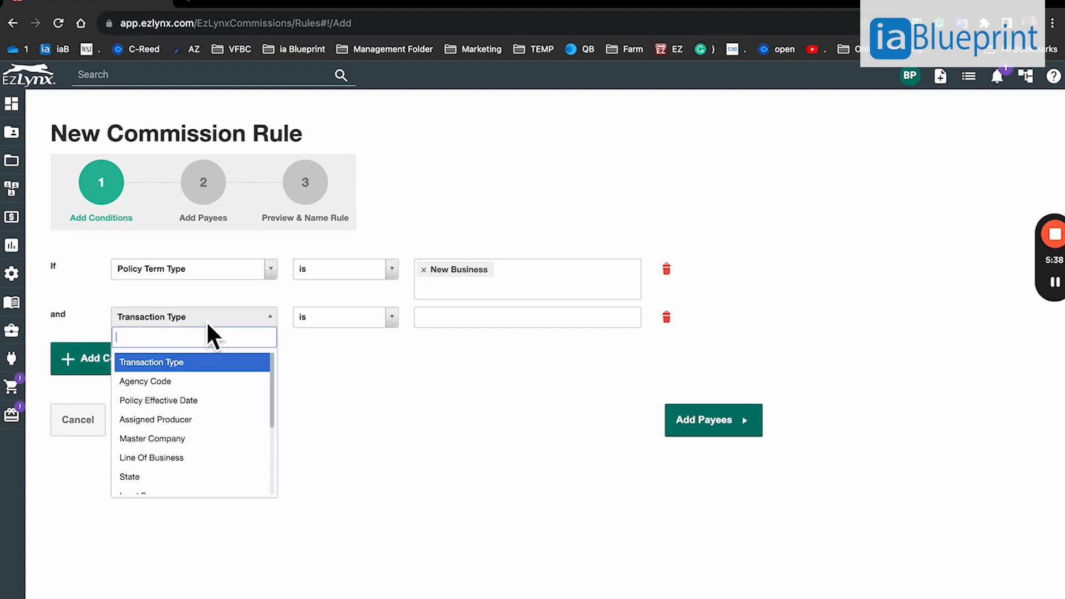
{"action": "left_click", "coordinate": [165, 419]}
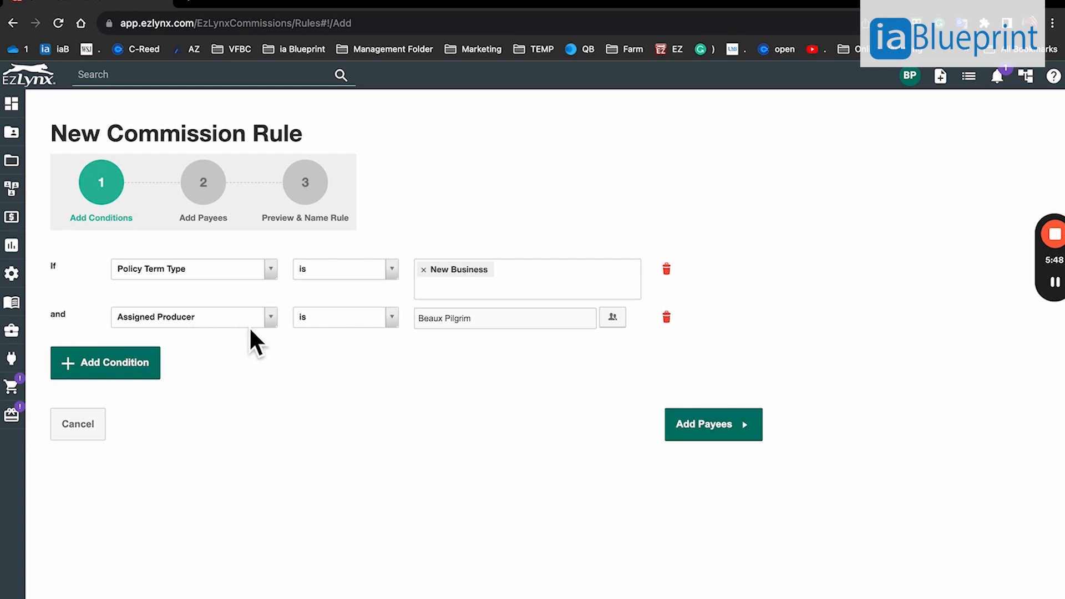
Proceed to the payees and add Assigned Producer as a payee at 50% of Agency Commission (%A).
{"action": "left_click", "coordinate": [708, 426]}
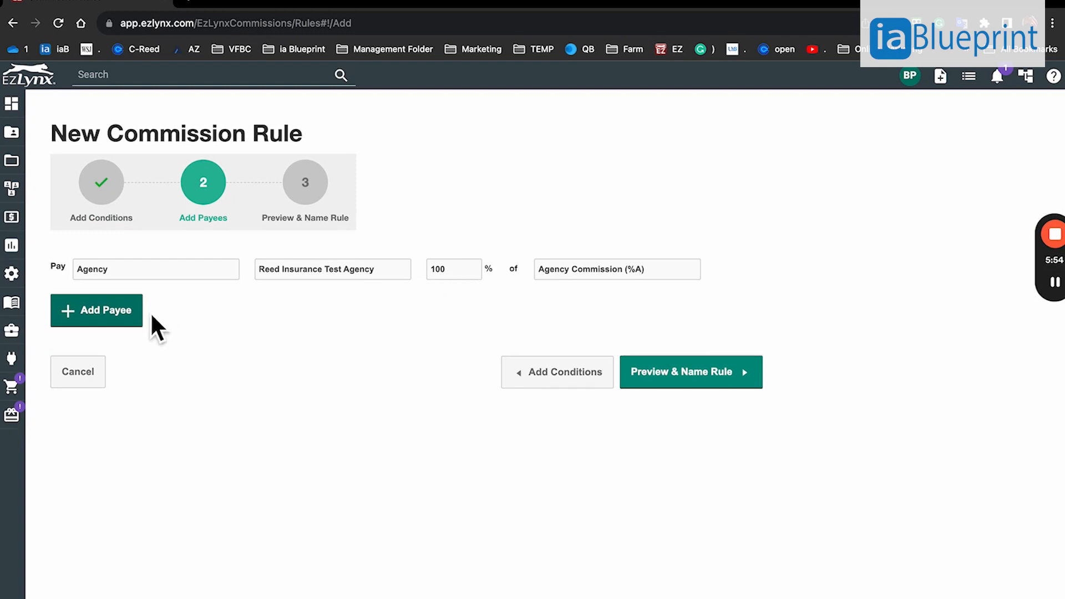
{"action": "left_click", "coordinate": [105, 322]}
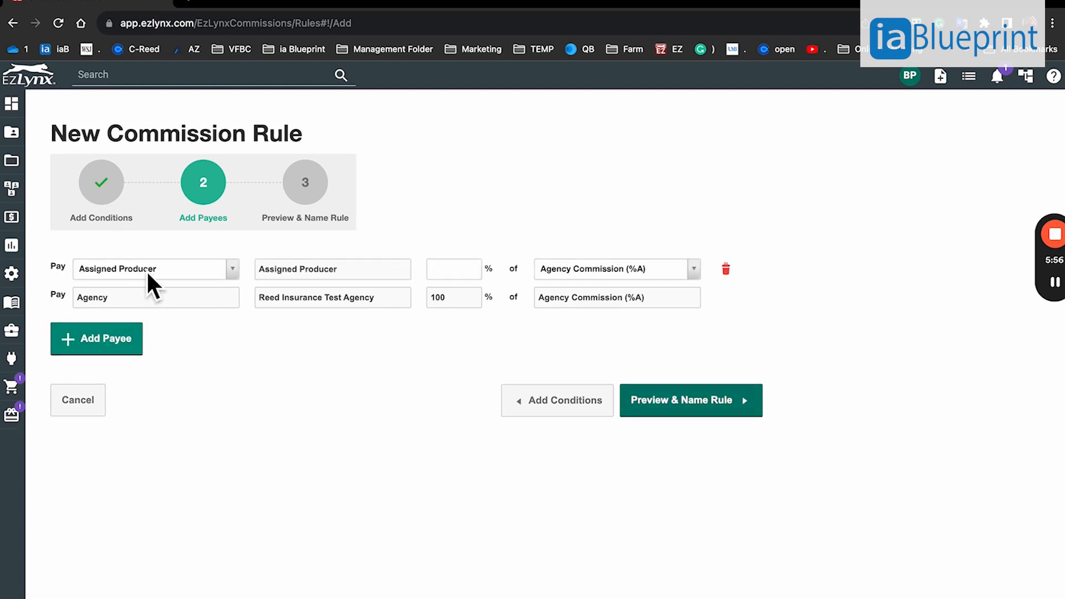
{"action": "left_click", "coordinate": [468, 271]}
{"action": "type", "text": "50"}
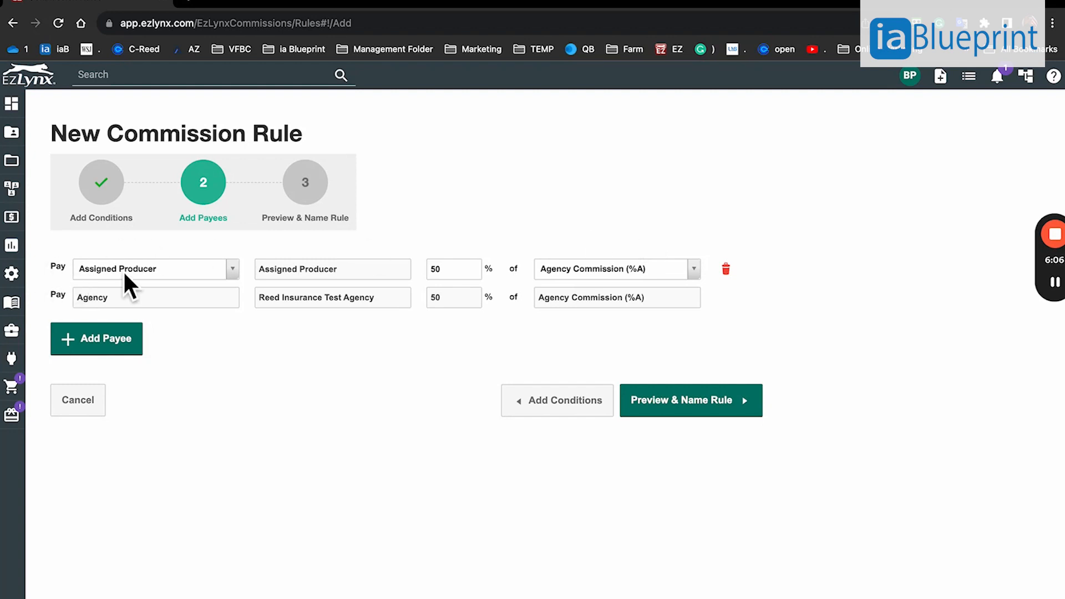
{"action": "left_click", "coordinate": [233, 269]}
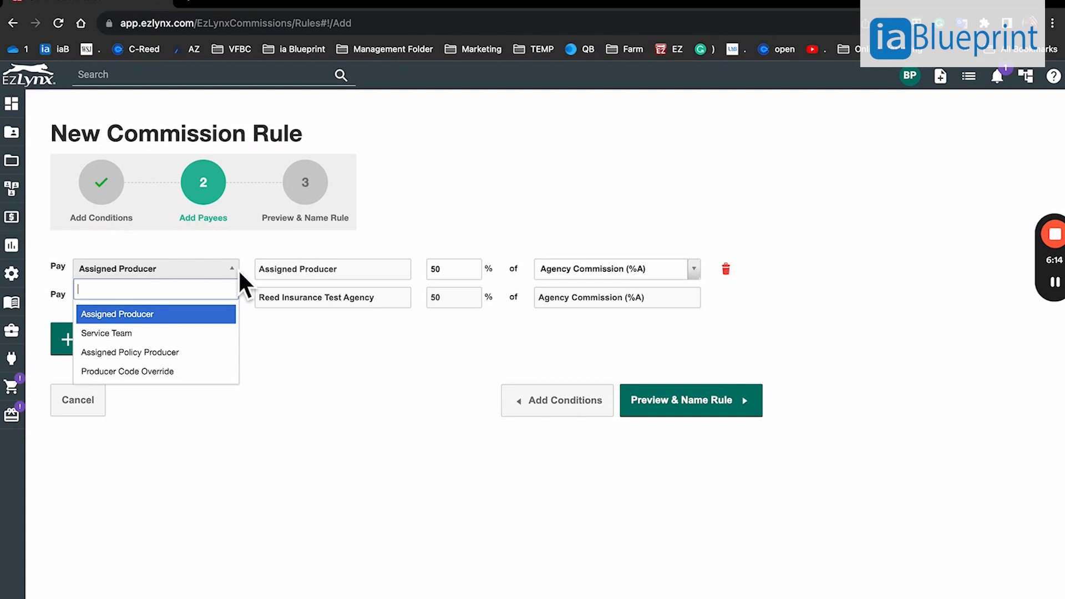
{"action": "left_click", "coordinate": [239, 272]}
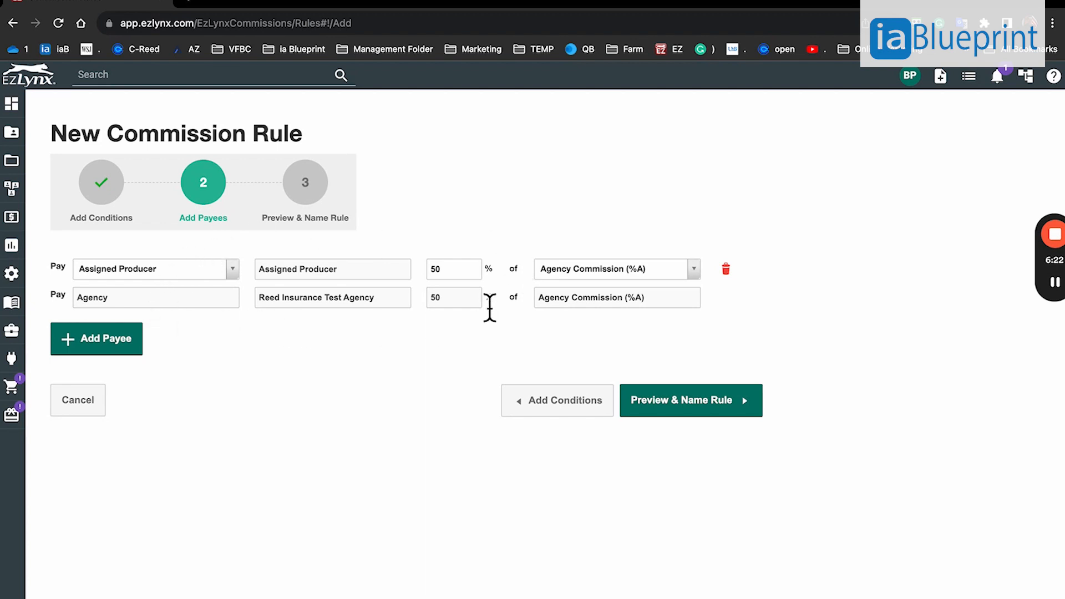
Proceed to naming, name the rule with the producer's first name followed by "- new", and save it.
{"action": "left_click", "coordinate": [692, 400]}
{"action": "left_click", "coordinate": [258, 311]}
{"action": "type", "text": "Beaux - news"}
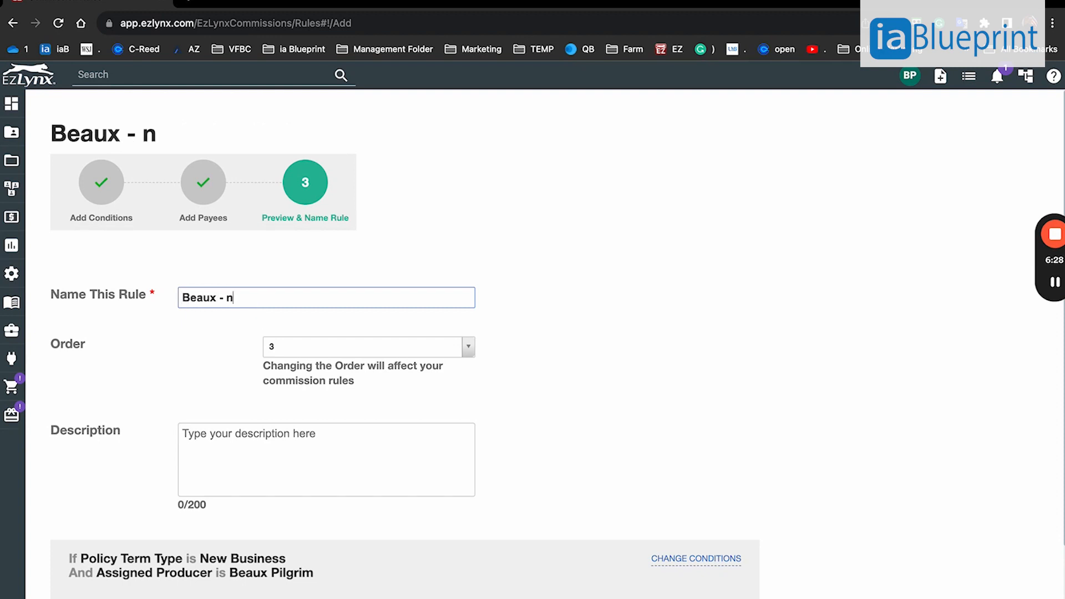
{"action": "key", "text": "BackSpace"}
{"action": "key", "text": "BackSpace"}
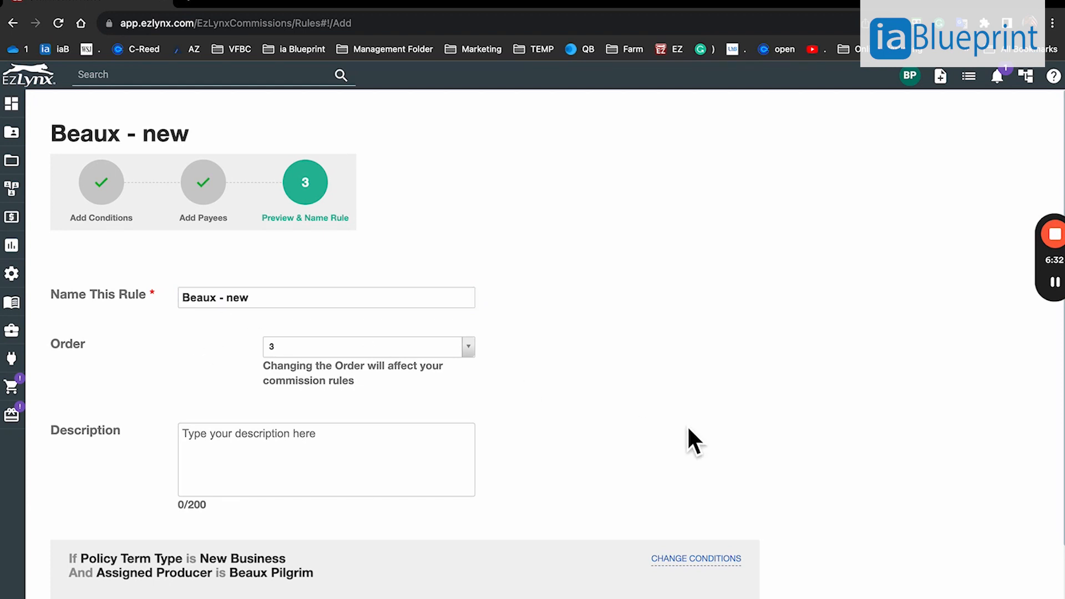
{"action": "scroll", "coordinate": [687, 425], "scroll_direction": "down", "scroll_amount": 3}
{"action": "left_click", "coordinate": [736, 584]}
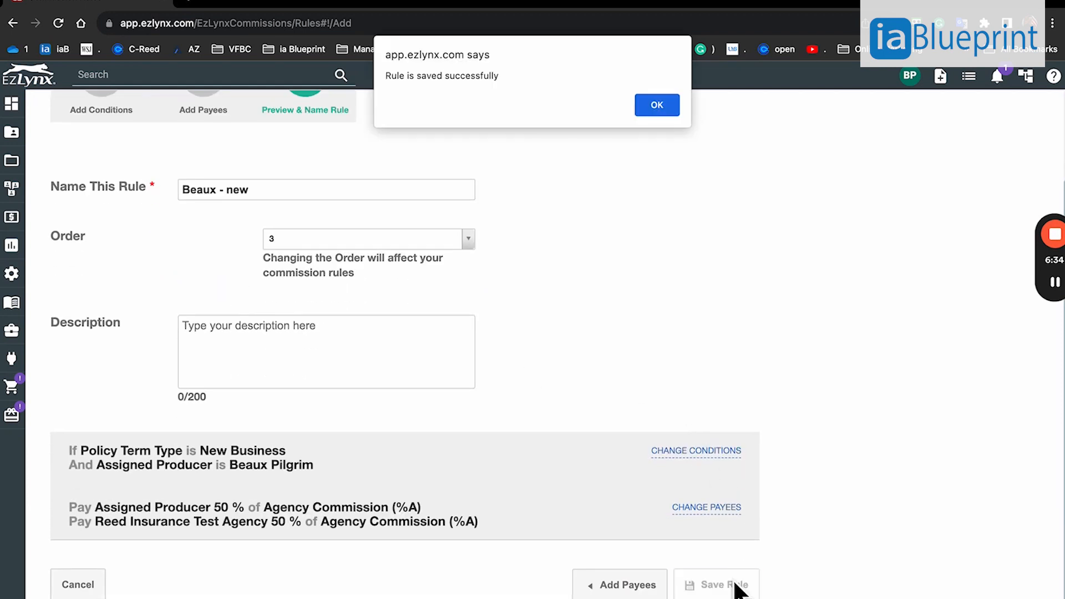
{"action": "left_click", "coordinate": [667, 111]}
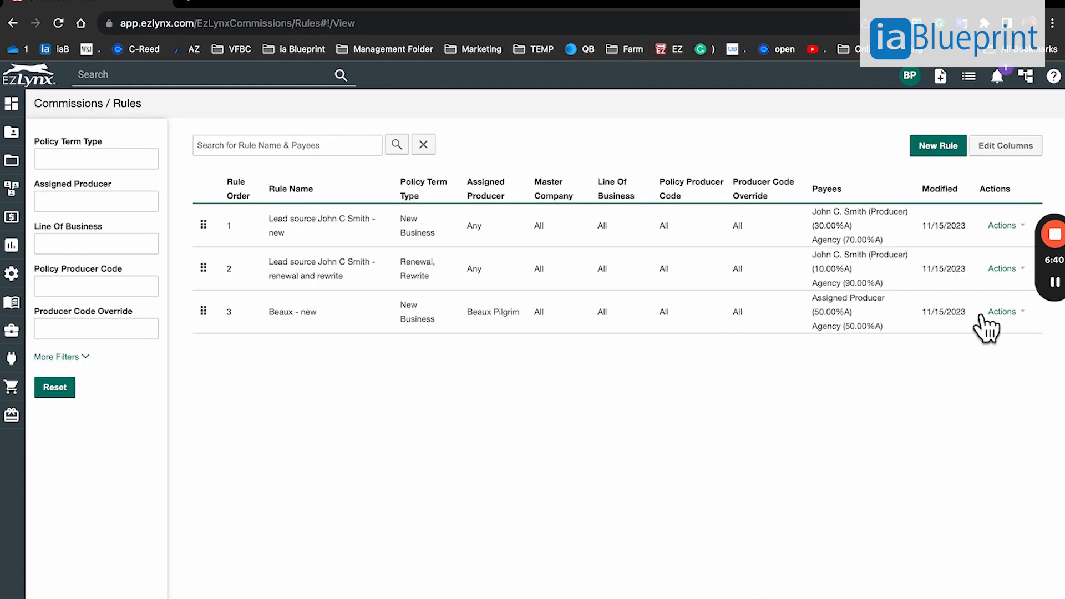
Copy the assigned producer's new business rule and replace New Business with Renewal and Rewrite in its Policy Term Type condition.
{"action": "left_click", "coordinate": [1005, 311]}
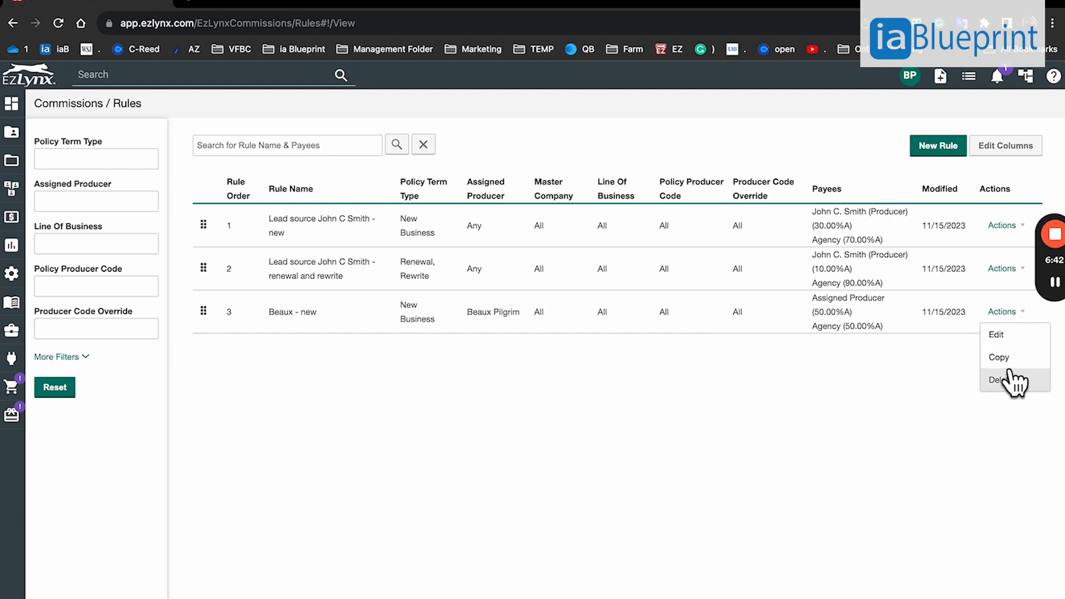
{"action": "left_click", "coordinate": [1006, 359]}
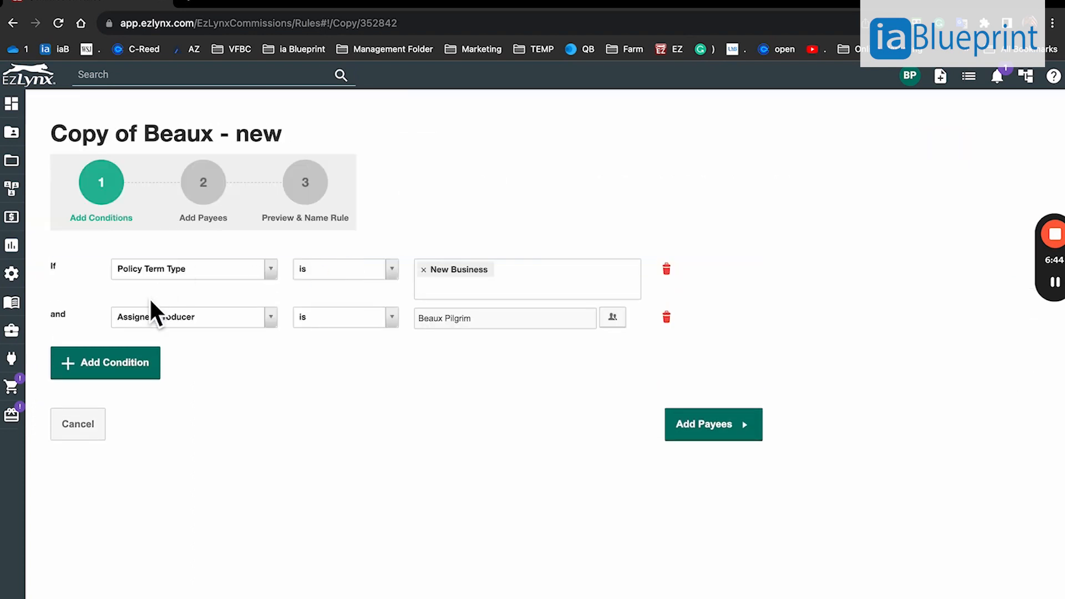
{"action": "left_click", "coordinate": [422, 268]}
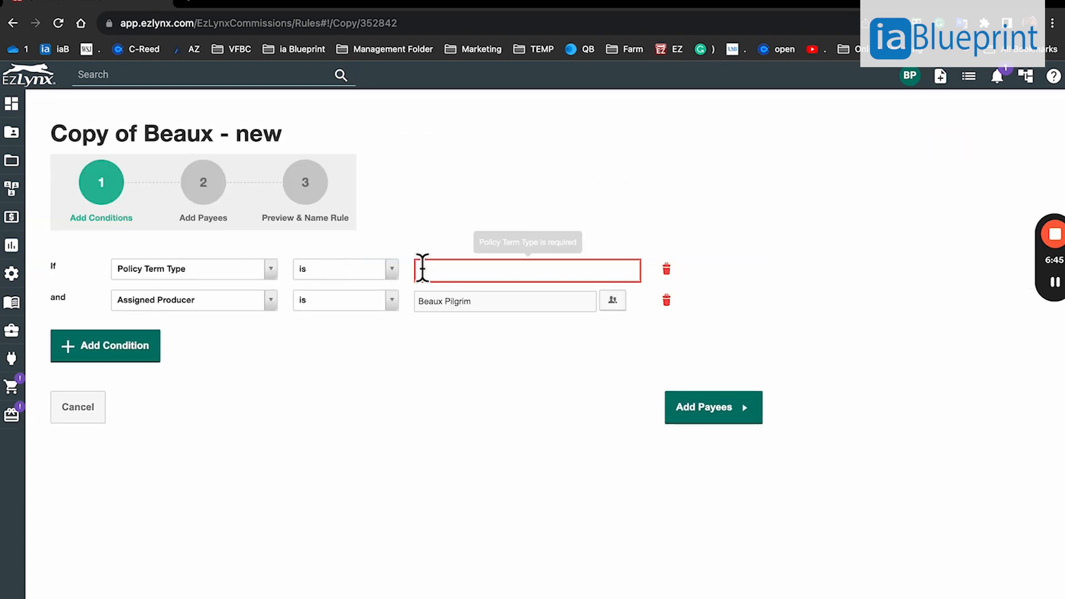
{"action": "left_click", "coordinate": [466, 277]}
{"action": "left_click", "coordinate": [464, 311]}
{"action": "left_click", "coordinate": [494, 294]}
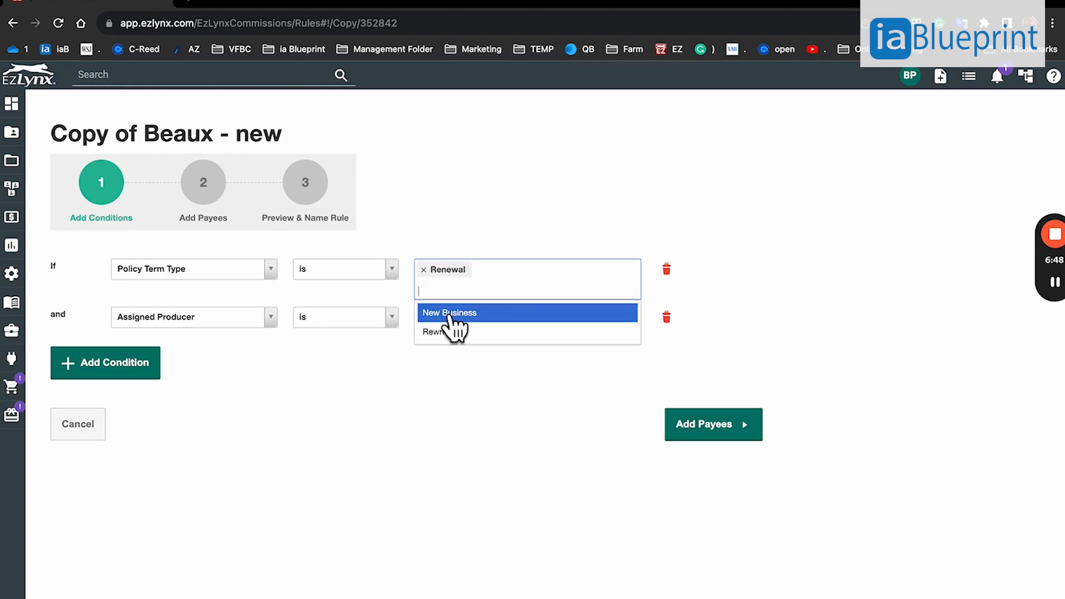
{"action": "left_click", "coordinate": [438, 333]}
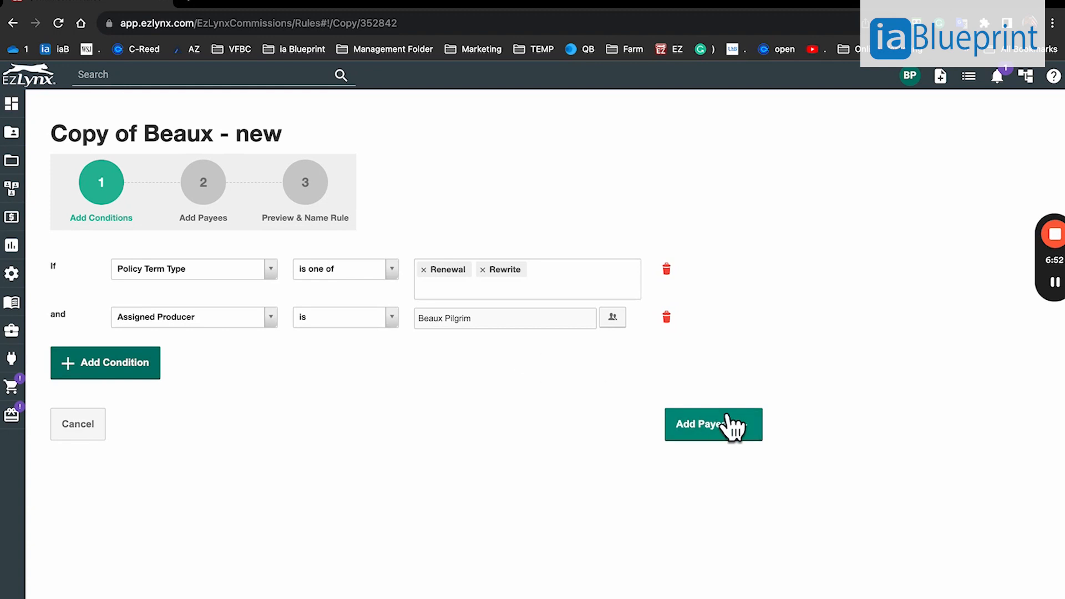
Set the Assigned Producer's share to 30% in the copied rule and continue to the preview and naming stage.
{"action": "left_click", "coordinate": [740, 432]}
{"action": "double_click", "coordinate": [455, 269]}
{"action": "type", "text": "30"}
{"action": "key", "text": "Tab"}
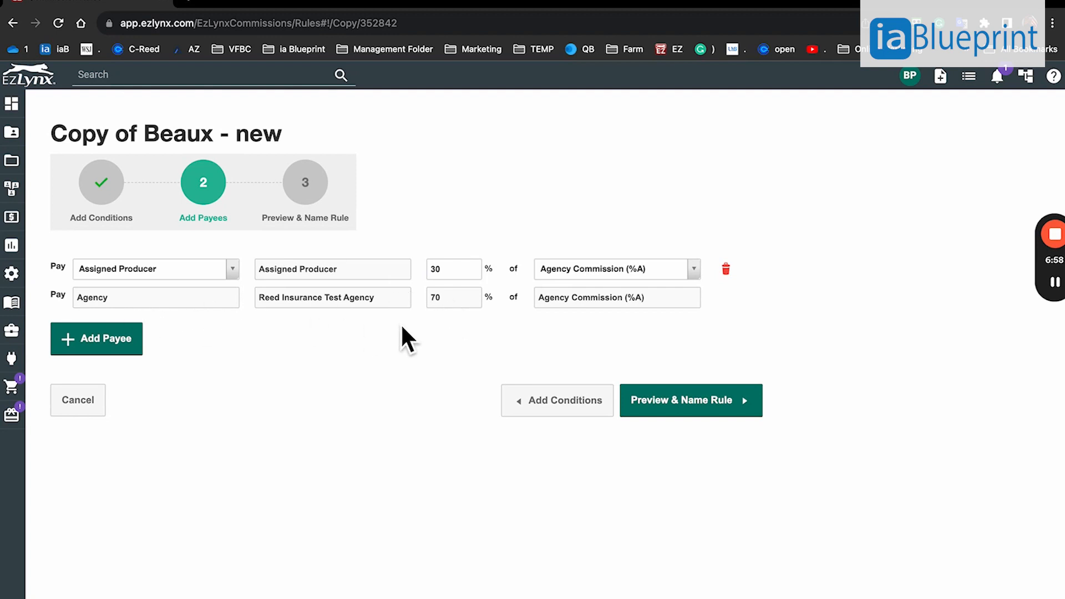
{"action": "left_click", "coordinate": [672, 403]}
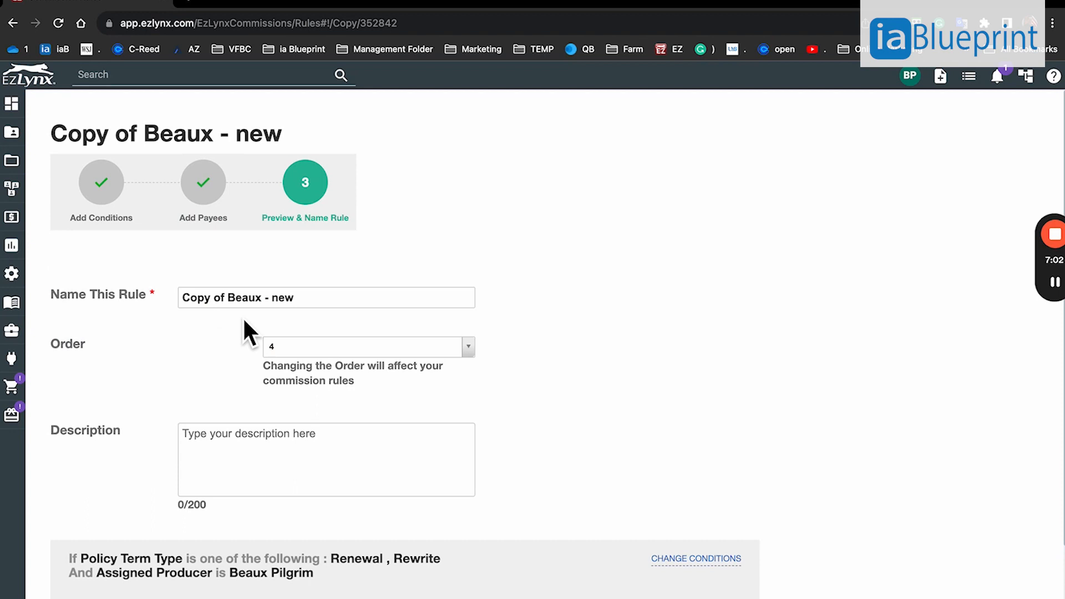
Rename the copied rule as the producer's first name followed by "- renewal or rewrite".
{"action": "left_click_drag", "start_coordinate": [235, 306], "coordinate": [147, 309]}
{"action": "key", "text": "BackSpace"}
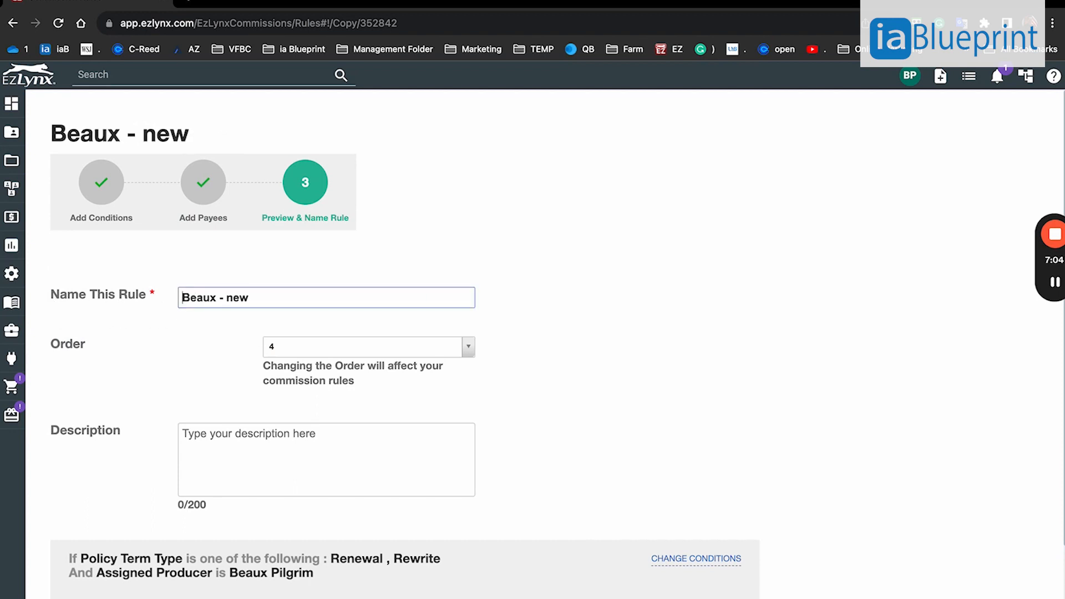
{"action": "left_click", "coordinate": [270, 315]}
{"action": "key", "text": "BackSpace"}
{"action": "key", "text": "BackSpace"}
{"action": "key", "text": "BackSpace"}
{"action": "type", "text": "renewal or r"}
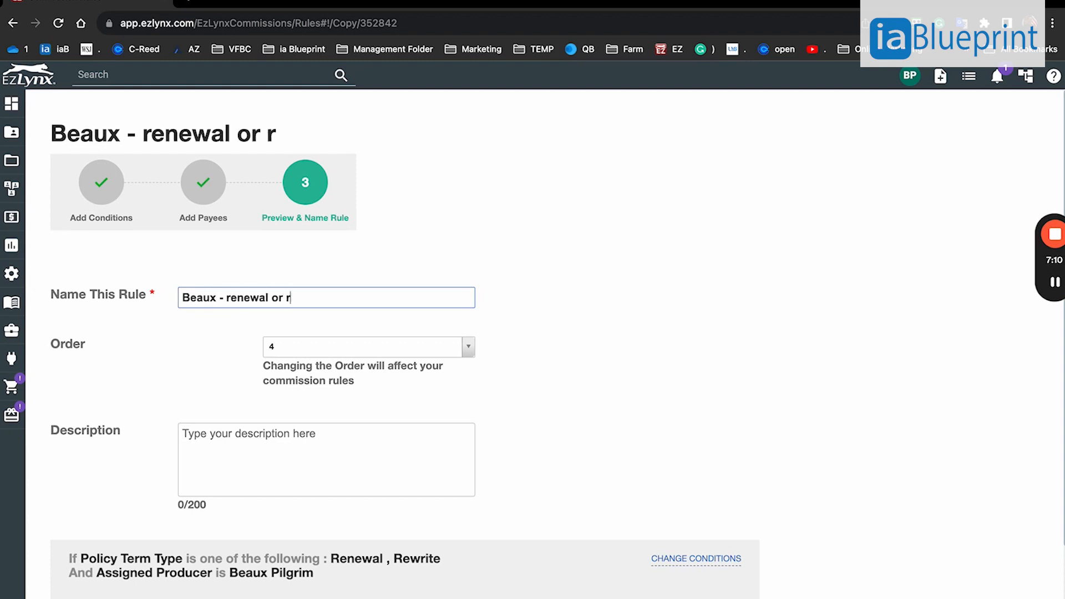
{"action": "type", "text": "ewrite"}
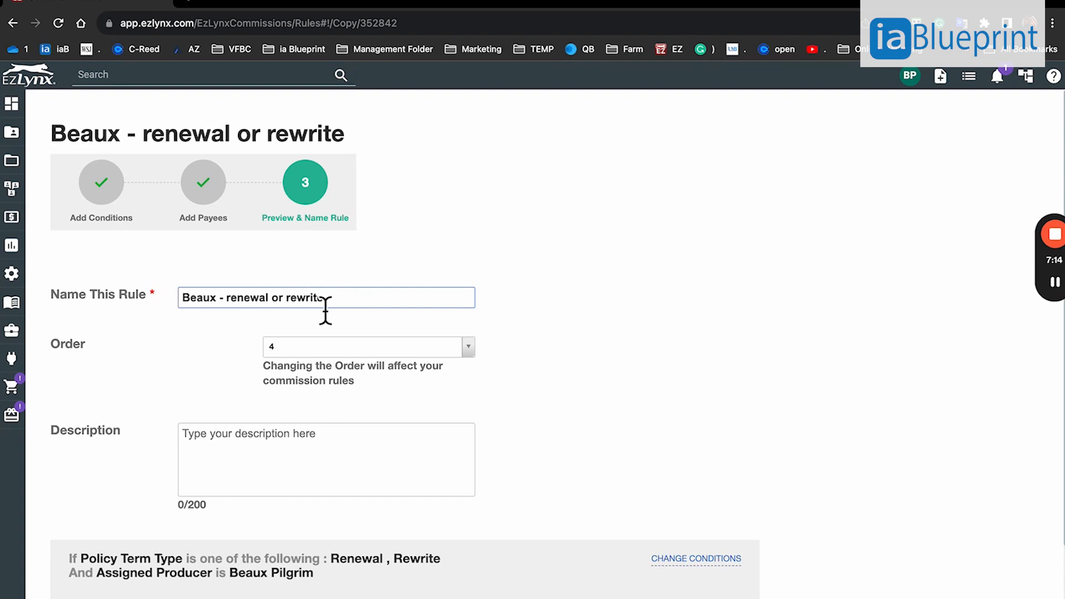
Save the copied renewal or rewrite rule for the assigned producer.
{"action": "scroll", "coordinate": [561, 391], "scroll_direction": "down", "scroll_amount": 3}
{"action": "left_click", "coordinate": [733, 585]}
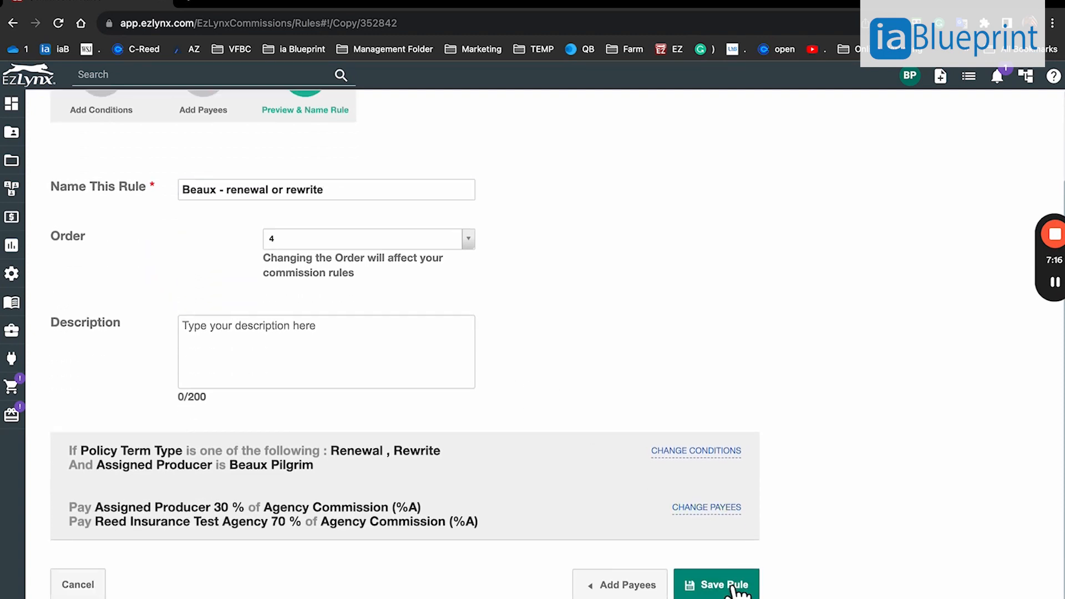
{"action": "left_click", "coordinate": [656, 111]}
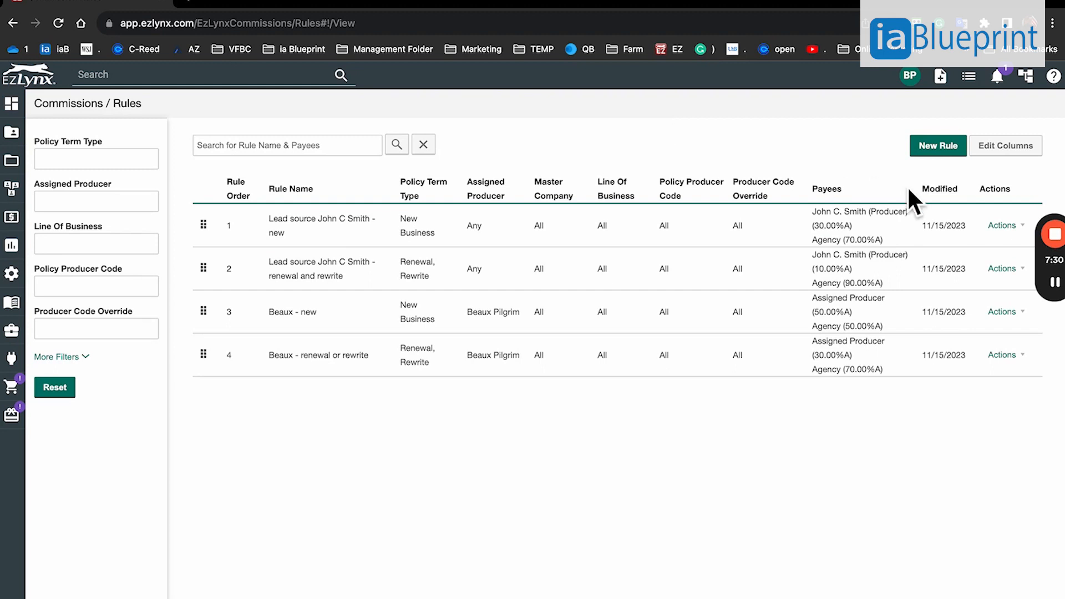
{"action": "left_click", "coordinate": [954, 150]}
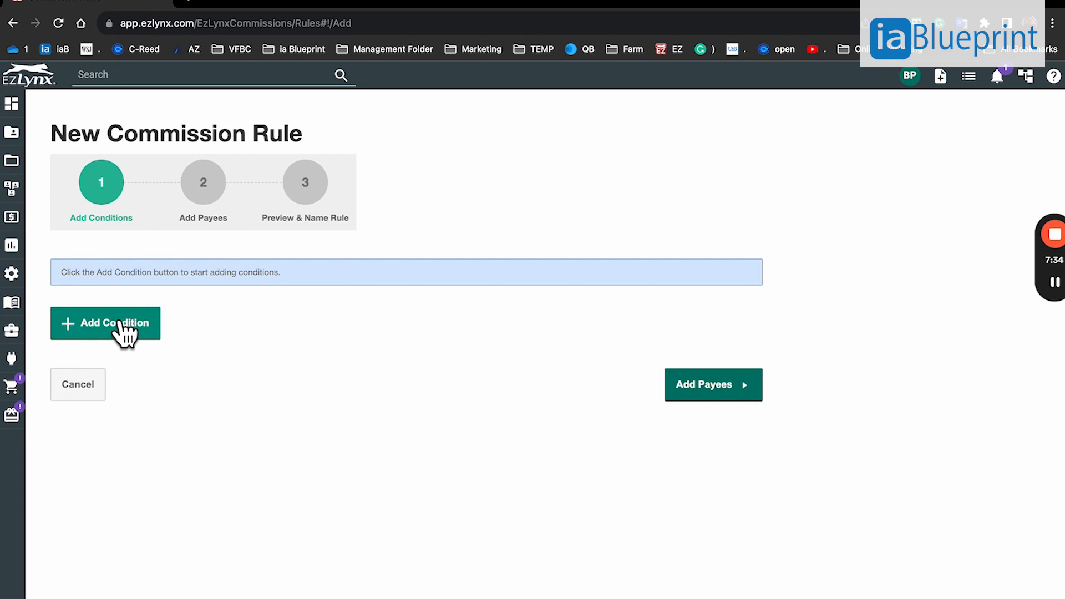
{"action": "left_click", "coordinate": [124, 333]}
{"action": "left_click", "coordinate": [225, 270]}
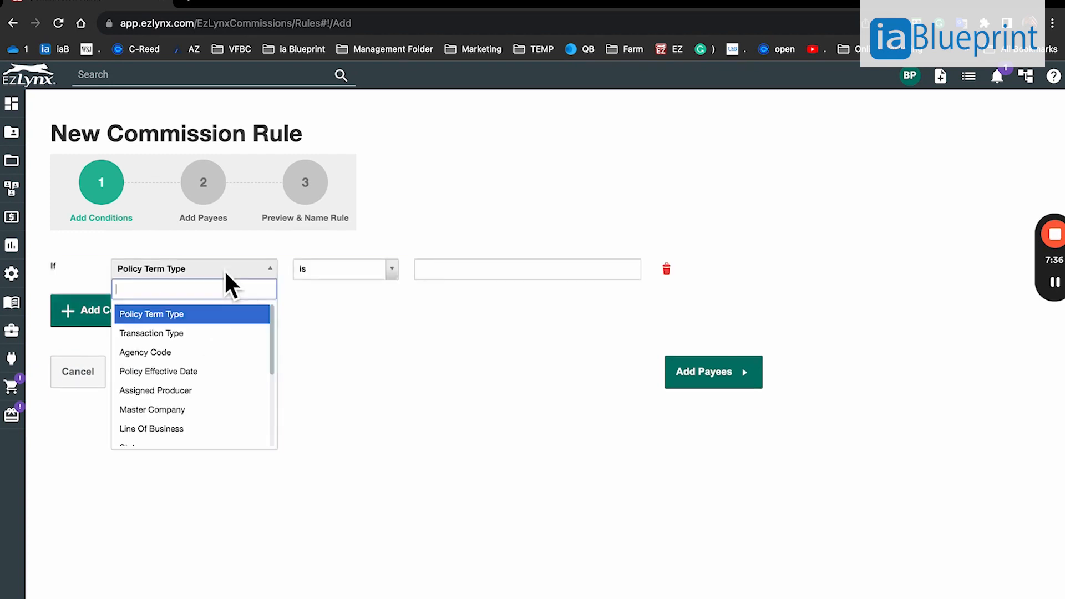
{"action": "left_click", "coordinate": [181, 319]}
{"action": "left_click", "coordinate": [476, 276]}
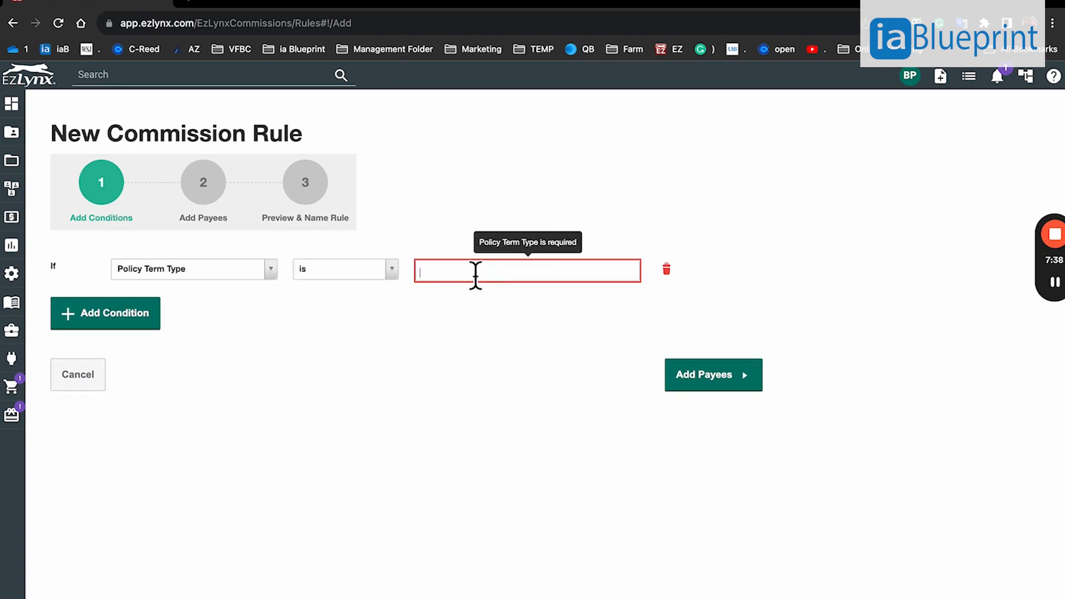
{"action": "left_click", "coordinate": [450, 295]}
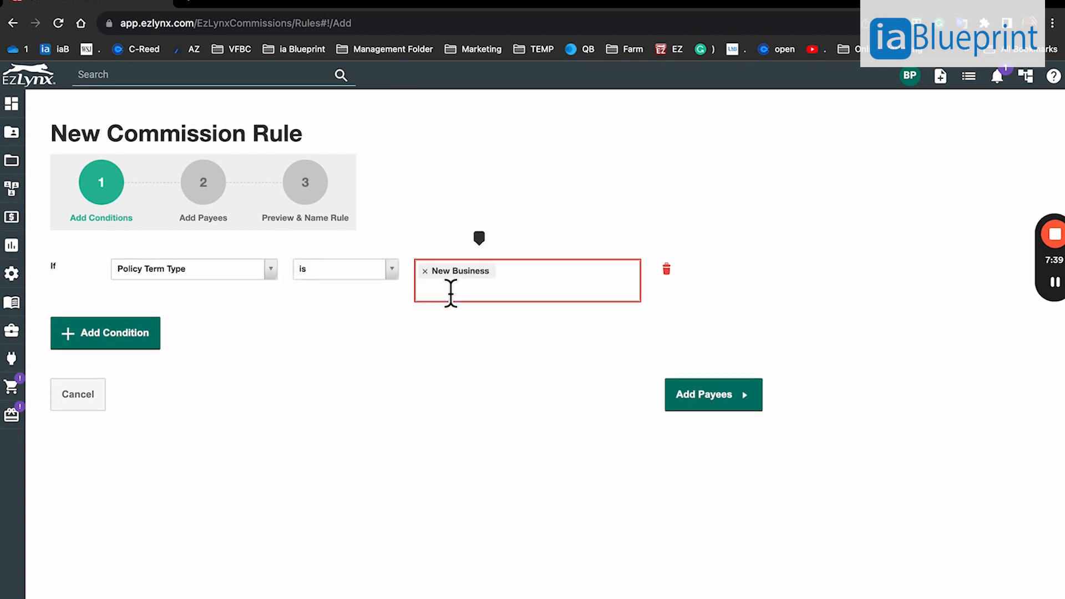
{"action": "left_click", "coordinate": [114, 332]}
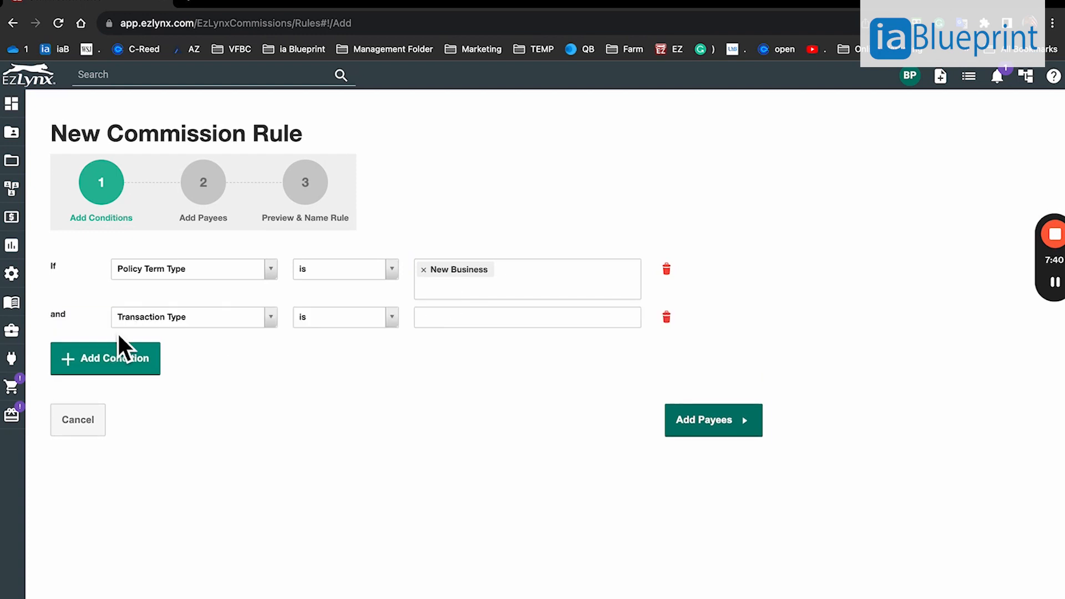
{"action": "left_click", "coordinate": [205, 320]}
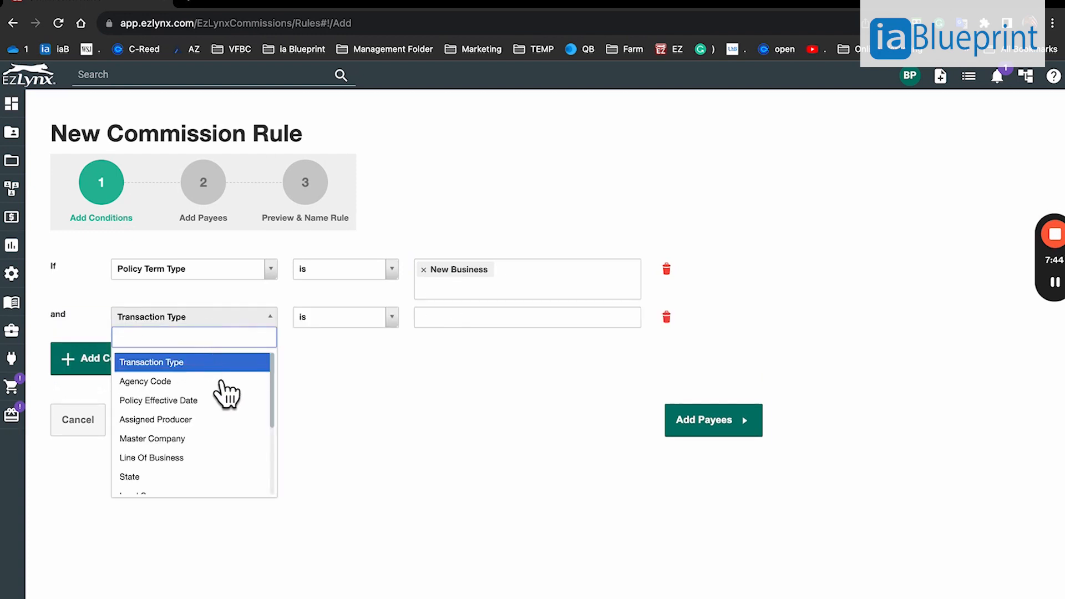
{"action": "scroll", "coordinate": [177, 438], "scroll_direction": "down", "scroll_amount": 3}
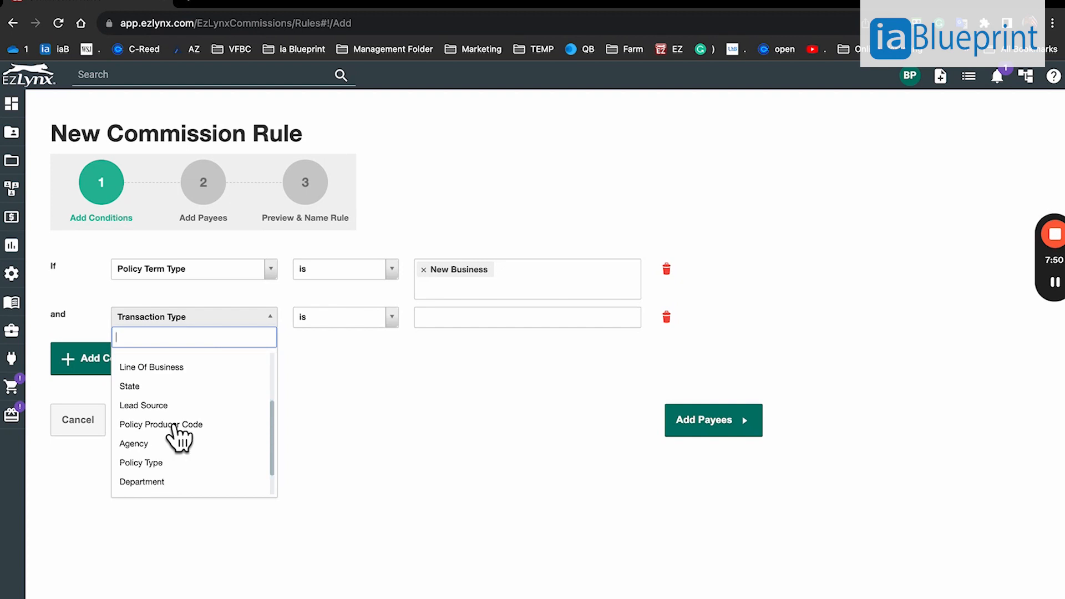
{"action": "left_click", "coordinate": [174, 425]}
{"action": "left_click", "coordinate": [459, 328]}
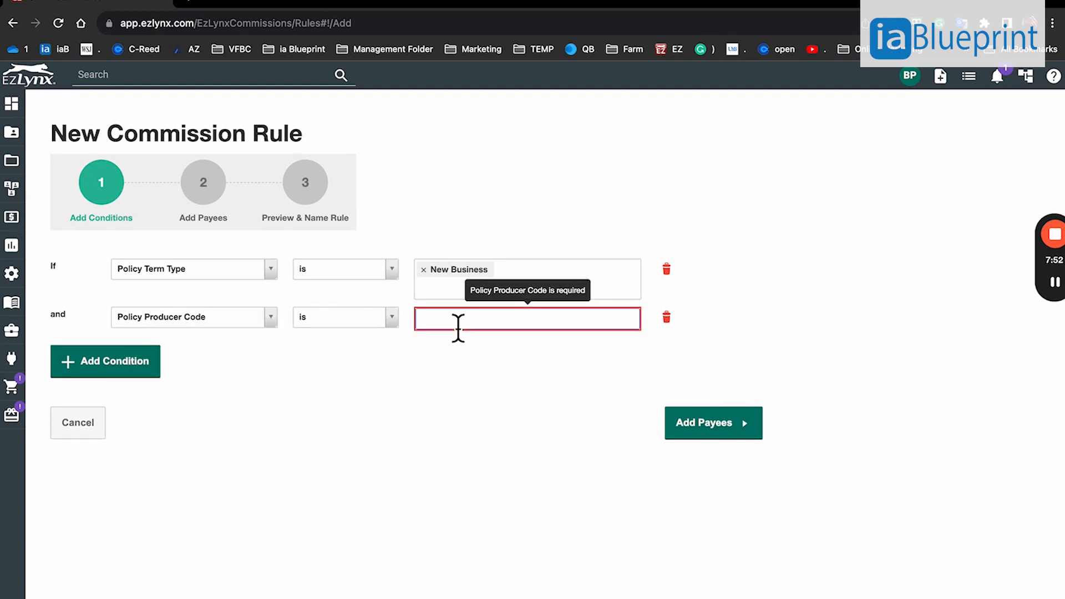
{"action": "type", "text": "j"}
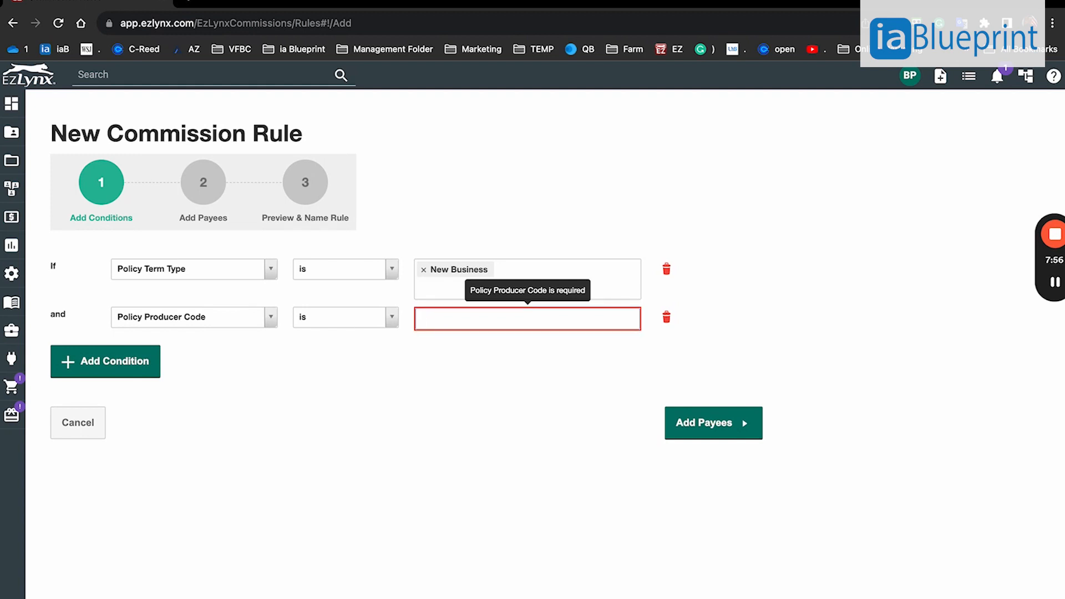
Discard the unsaved rule and open Manage Service Team to examine the producer codes in the mapping list.
{"action": "mouse_move", "coordinate": [12, 166]}
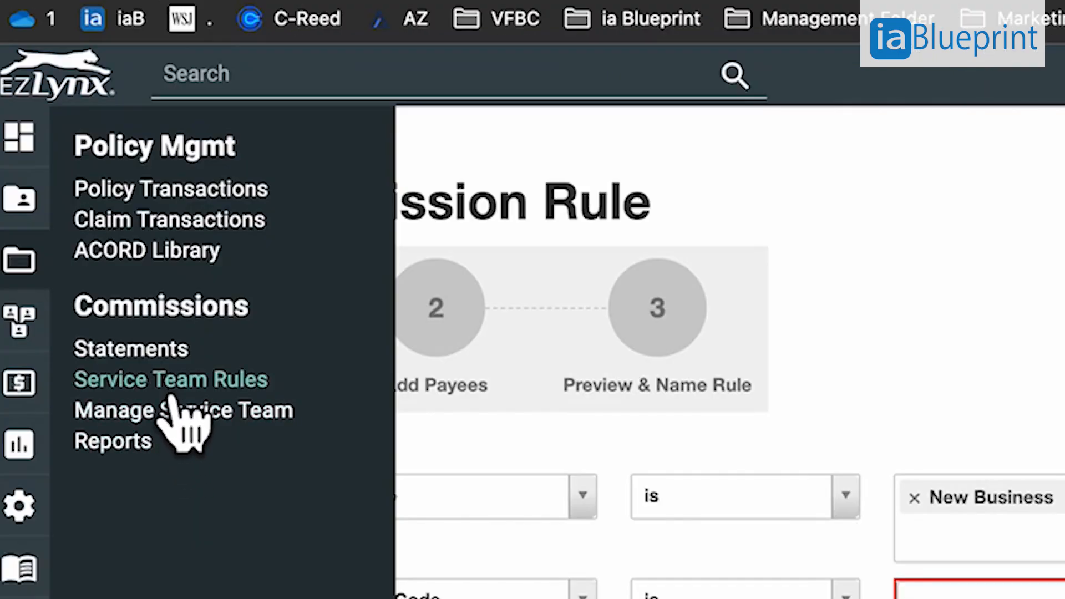
{"action": "left_click", "coordinate": [169, 414]}
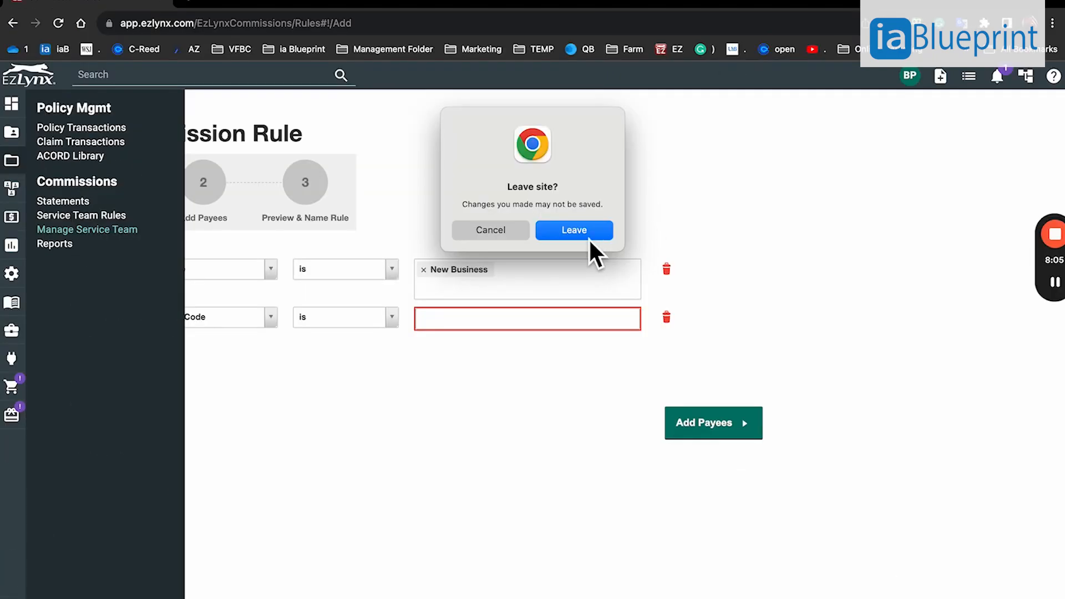
{"action": "left_click", "coordinate": [583, 232]}
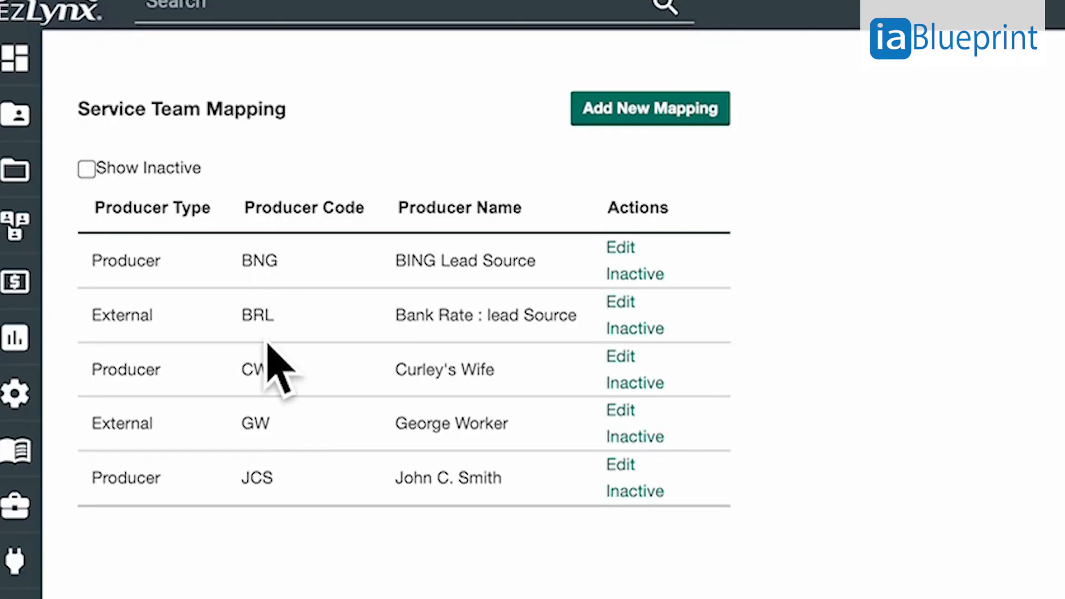
{"action": "double_click", "coordinate": [263, 388]}
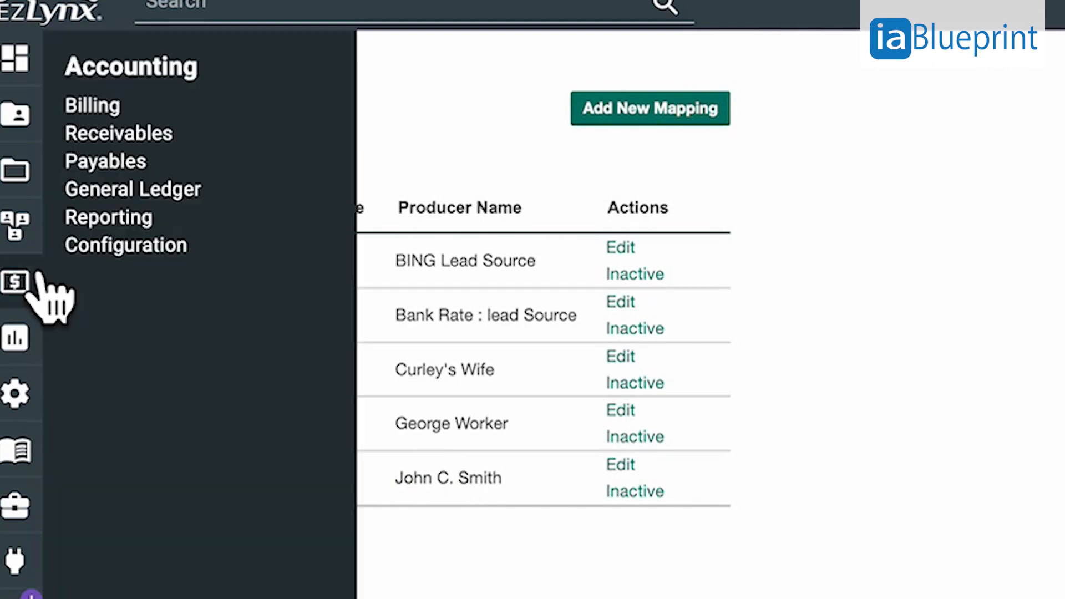
Return to the Service Team Rules and start a new rule with the condition Policy Term Type is New Business.
{"action": "mouse_move", "coordinate": [11, 167]}
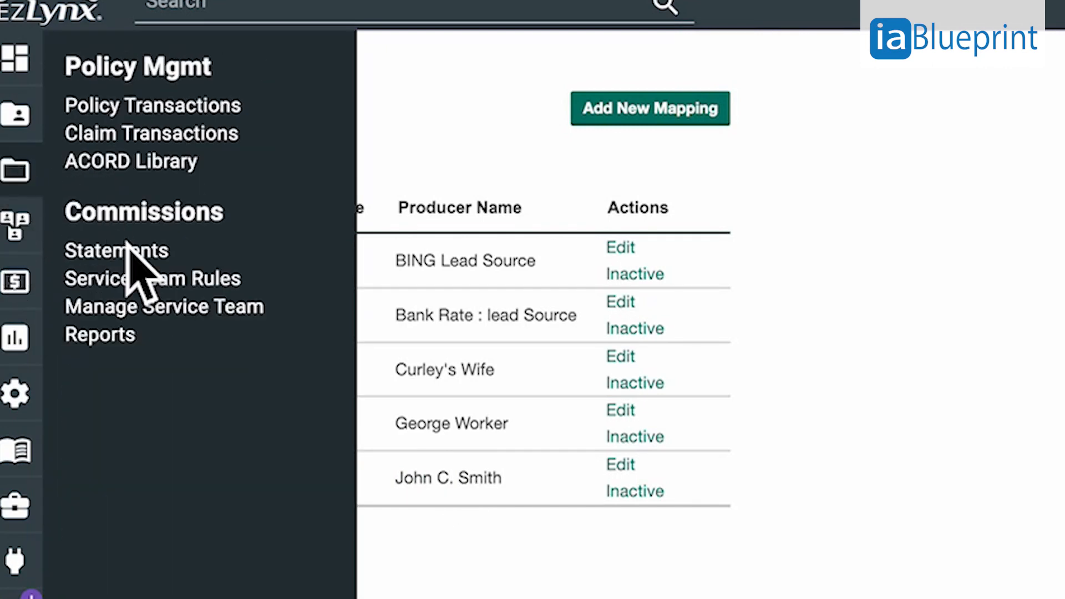
{"action": "left_click", "coordinate": [150, 289]}
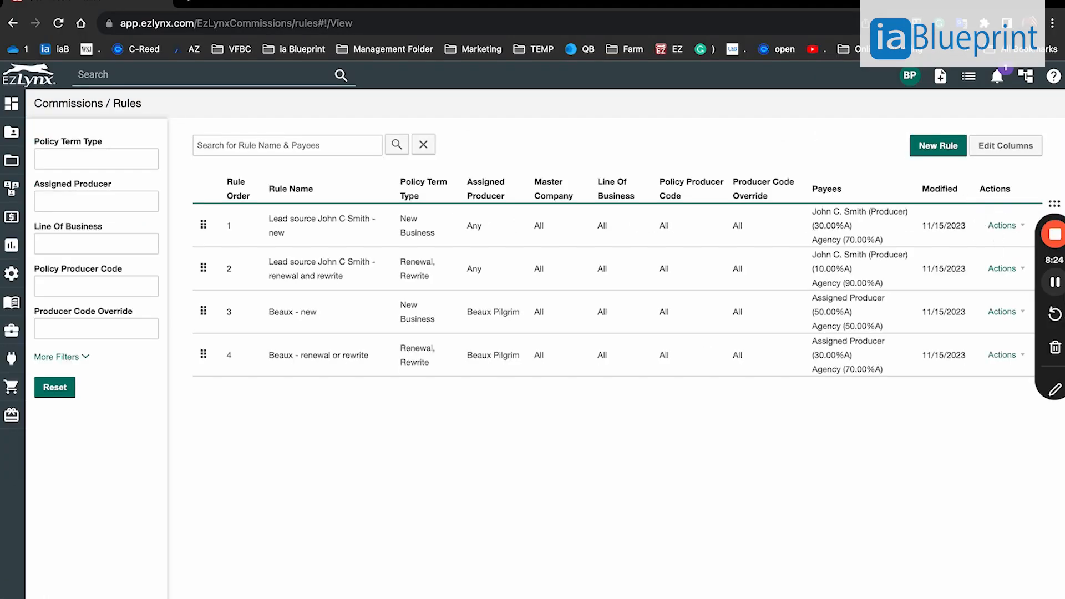
{"action": "left_click", "coordinate": [941, 154]}
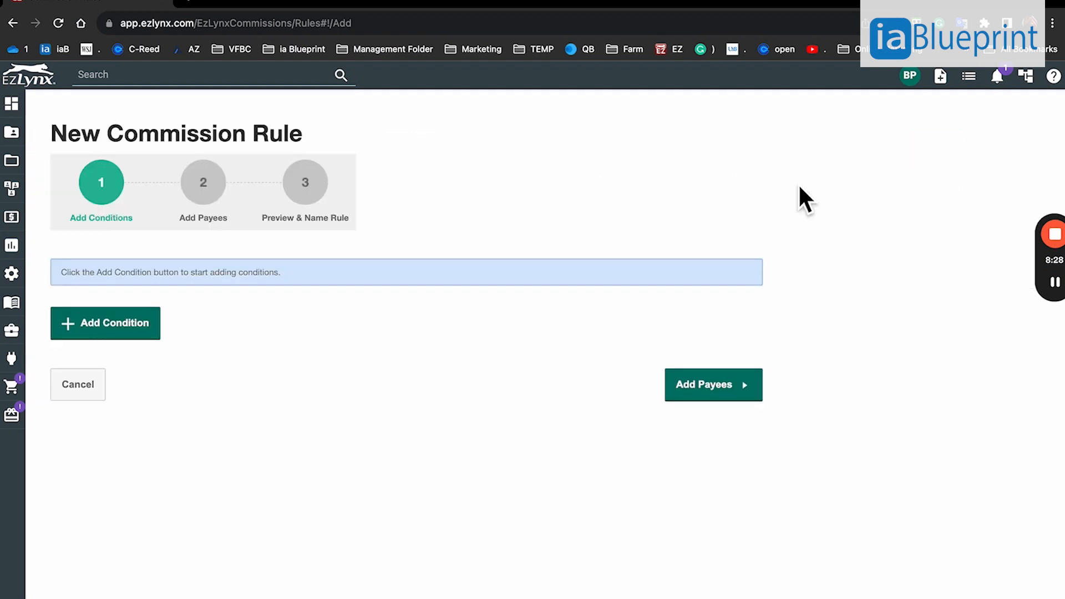
{"action": "left_click", "coordinate": [106, 323]}
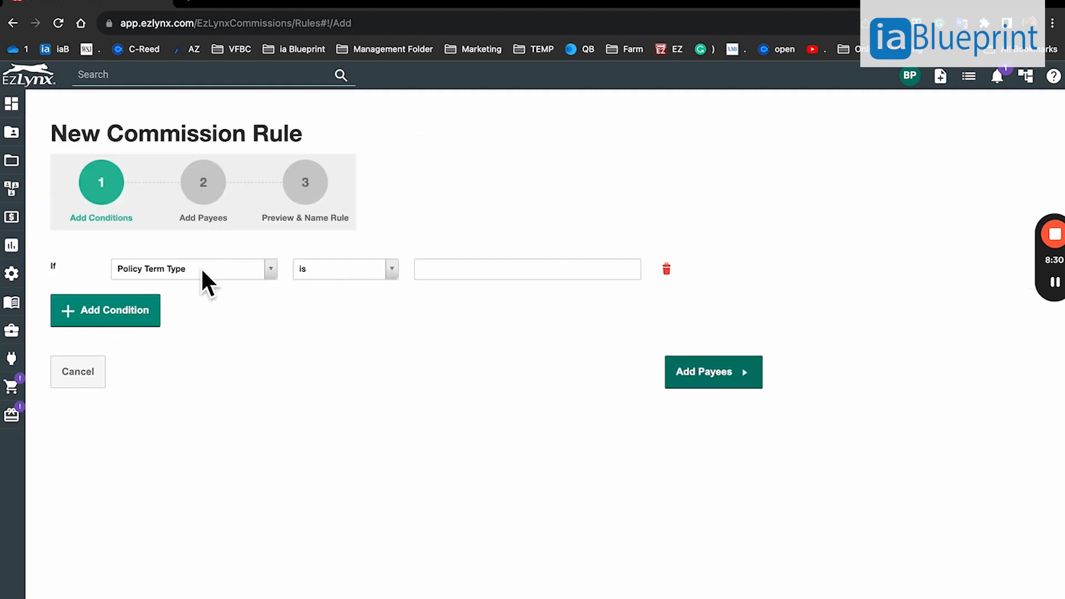
{"action": "left_click", "coordinate": [459, 274]}
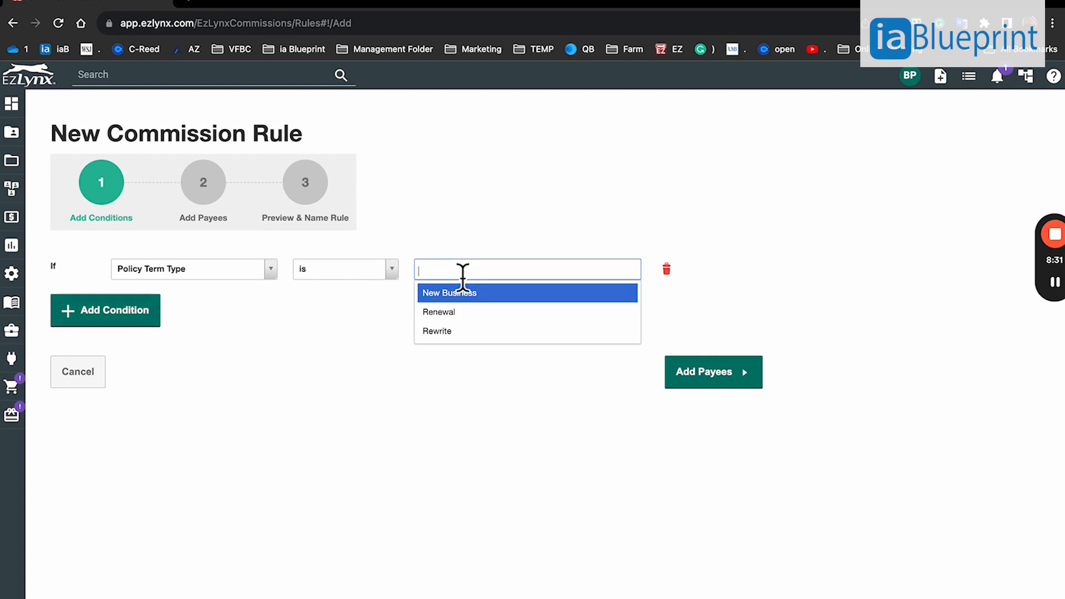
{"action": "left_click", "coordinate": [441, 293]}
Add a second condition to the new rule requiring that Policy Producer Code is CW.
{"action": "left_click", "coordinate": [112, 335]}
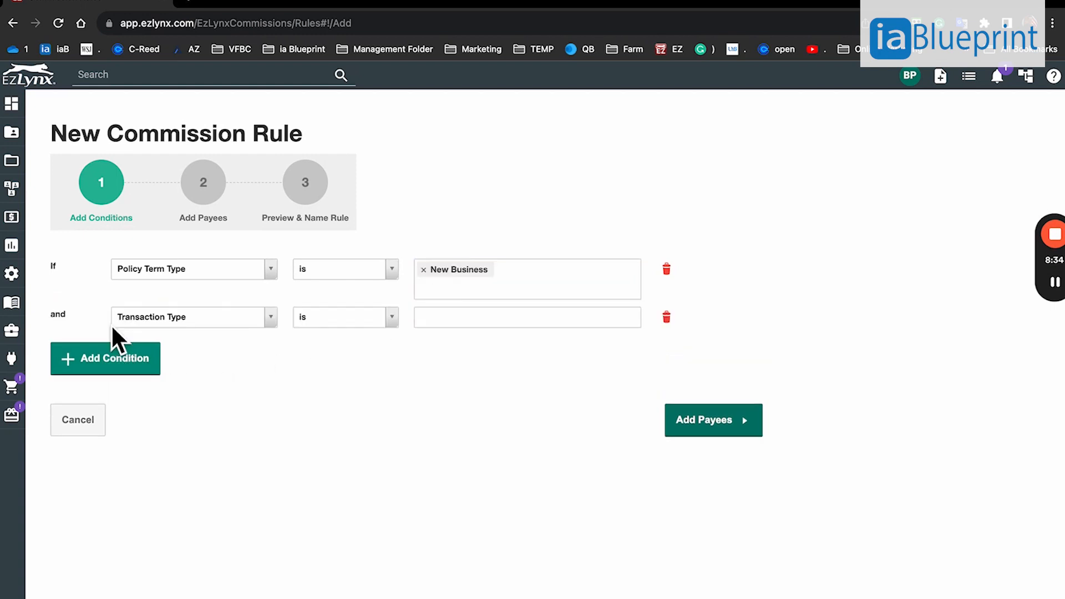
{"action": "left_click", "coordinate": [185, 328]}
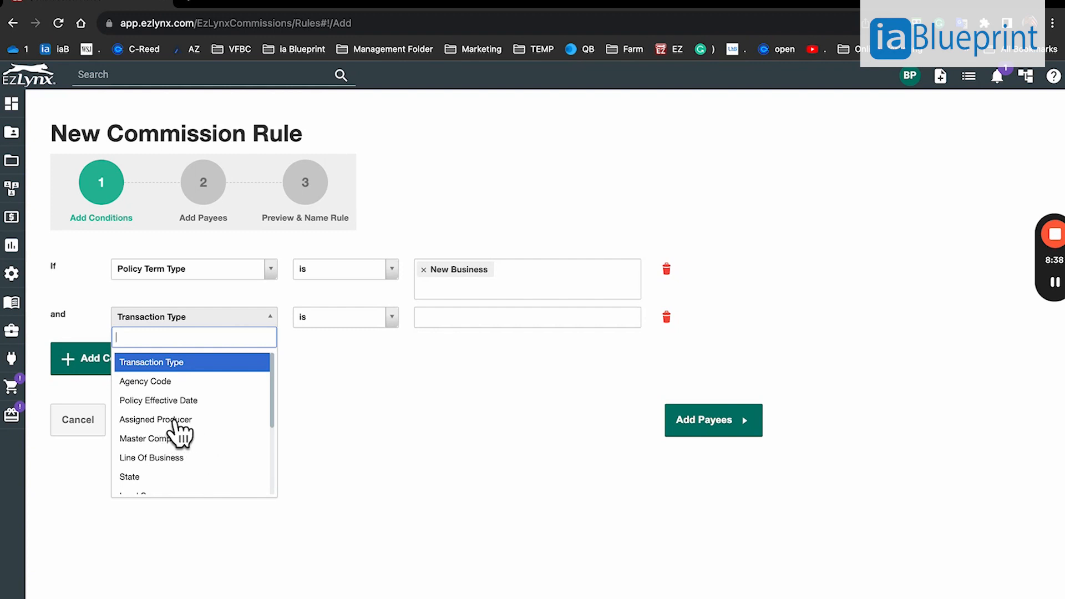
{"action": "scroll", "coordinate": [178, 458], "scroll_direction": "down", "scroll_amount": 5}
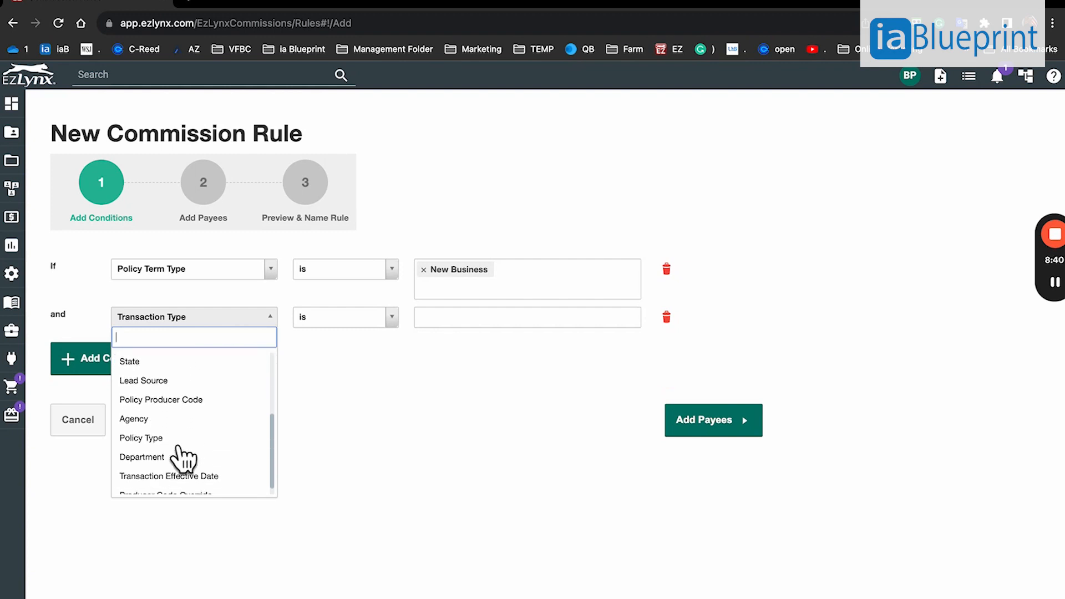
{"action": "left_click", "coordinate": [166, 399]}
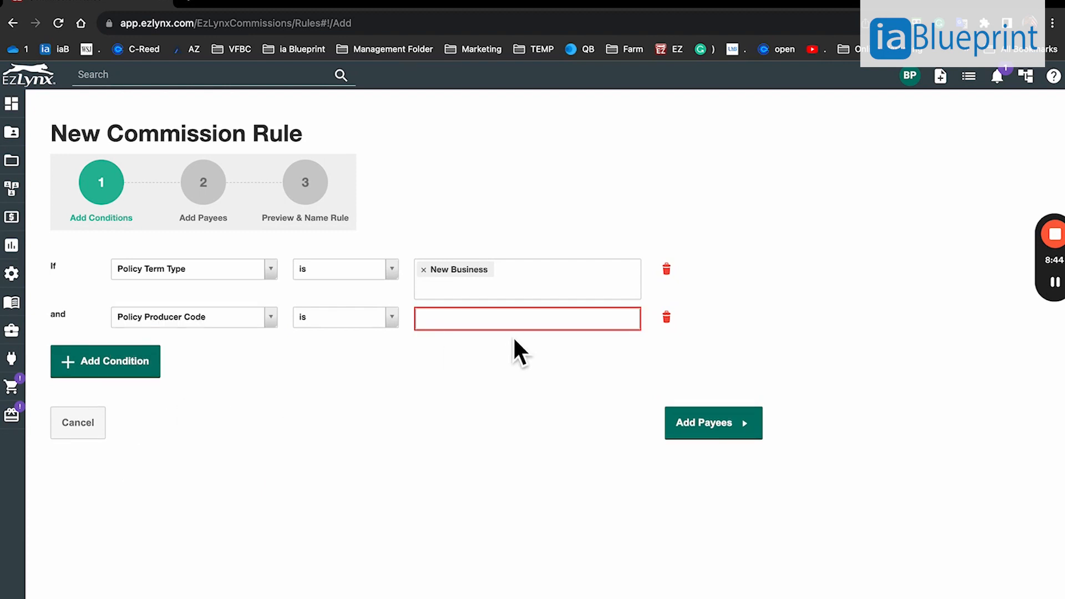
{"action": "left_click", "coordinate": [474, 330]}
{"action": "type", "text": "CW"}
{"action": "key", "text": "Return"}
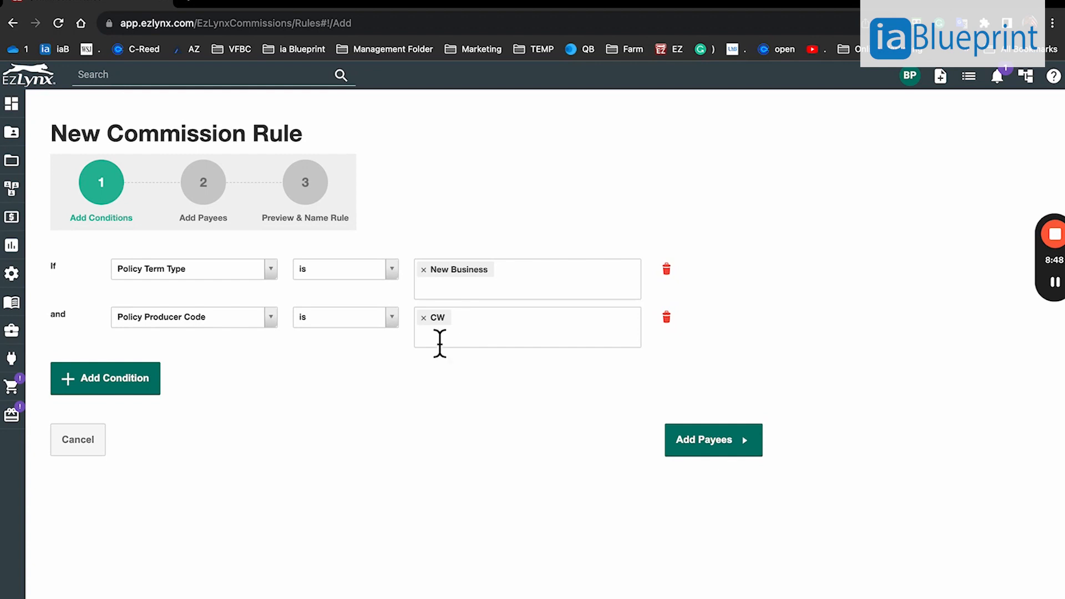
Continue to the payees and add Producer Code Override as a payee receiving 30% of Agency Commission.
{"action": "left_click", "coordinate": [716, 452]}
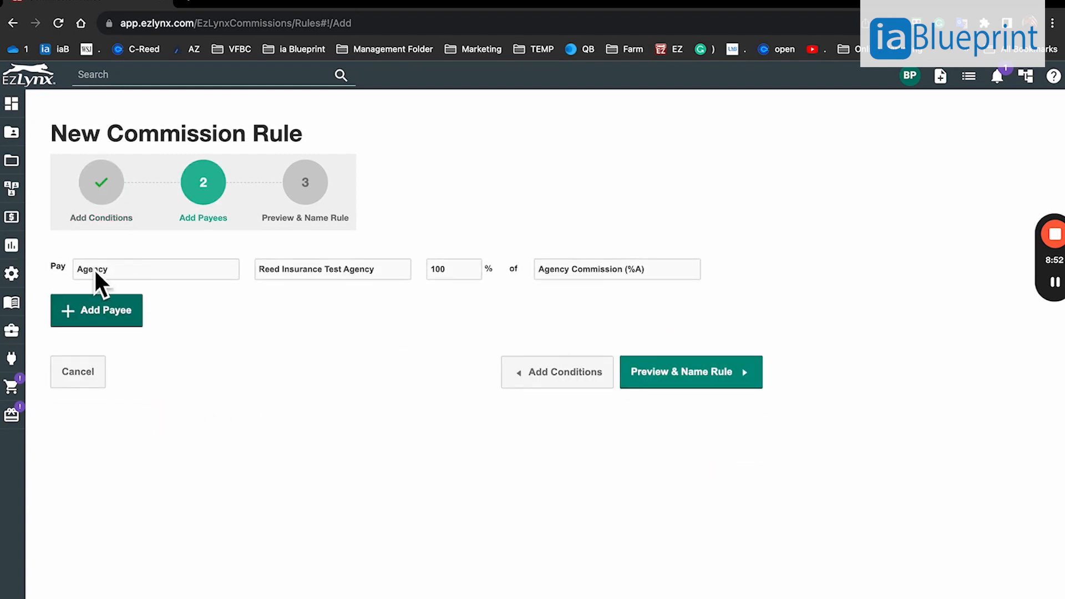
{"action": "left_click", "coordinate": [94, 312]}
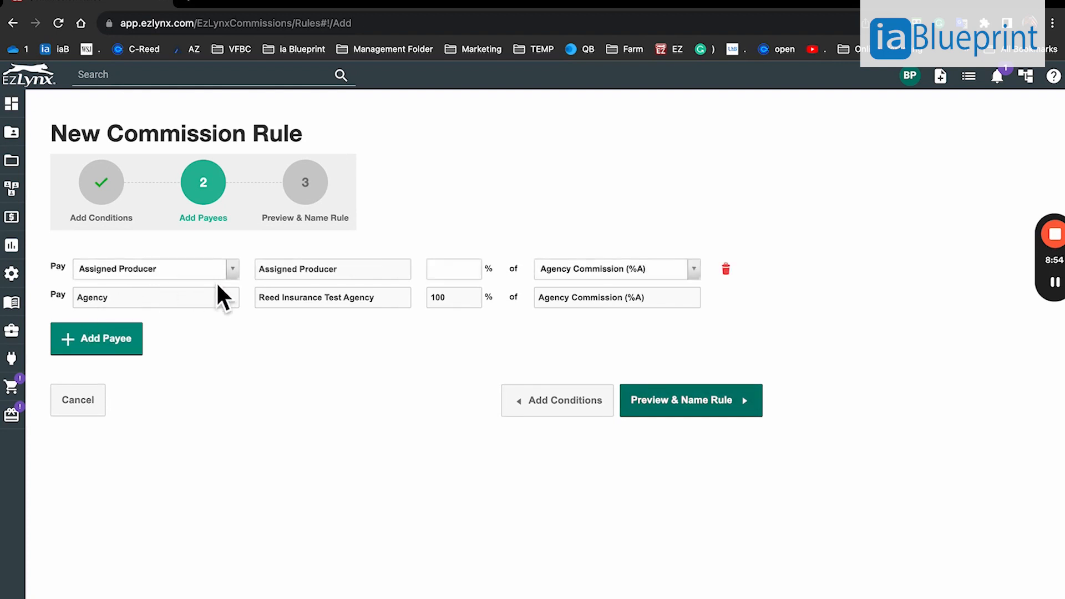
{"action": "left_click", "coordinate": [1056, 287]}
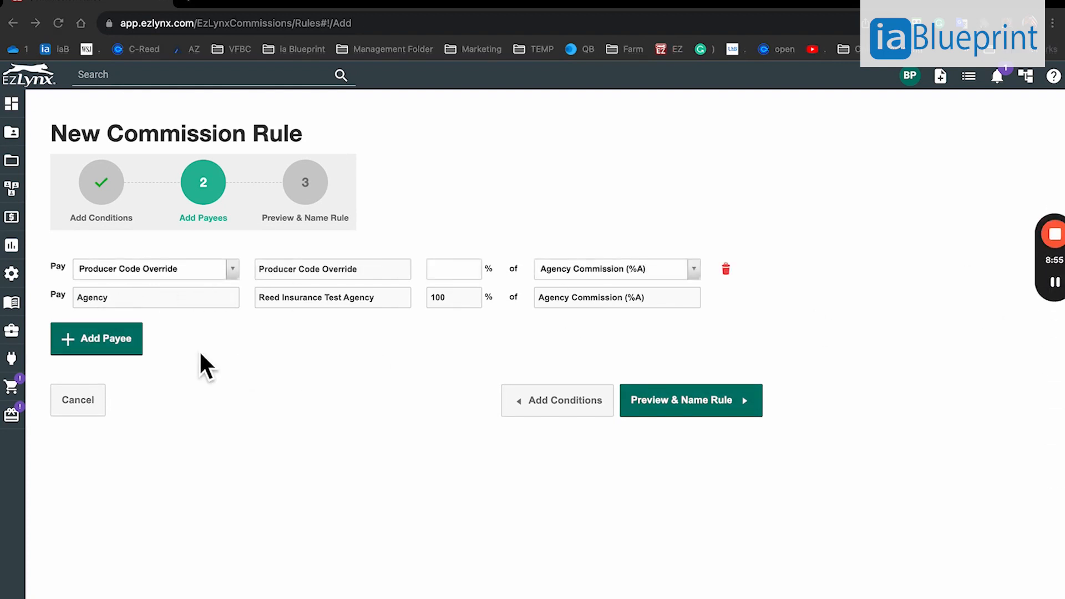
{"action": "left_click", "coordinate": [236, 268]}
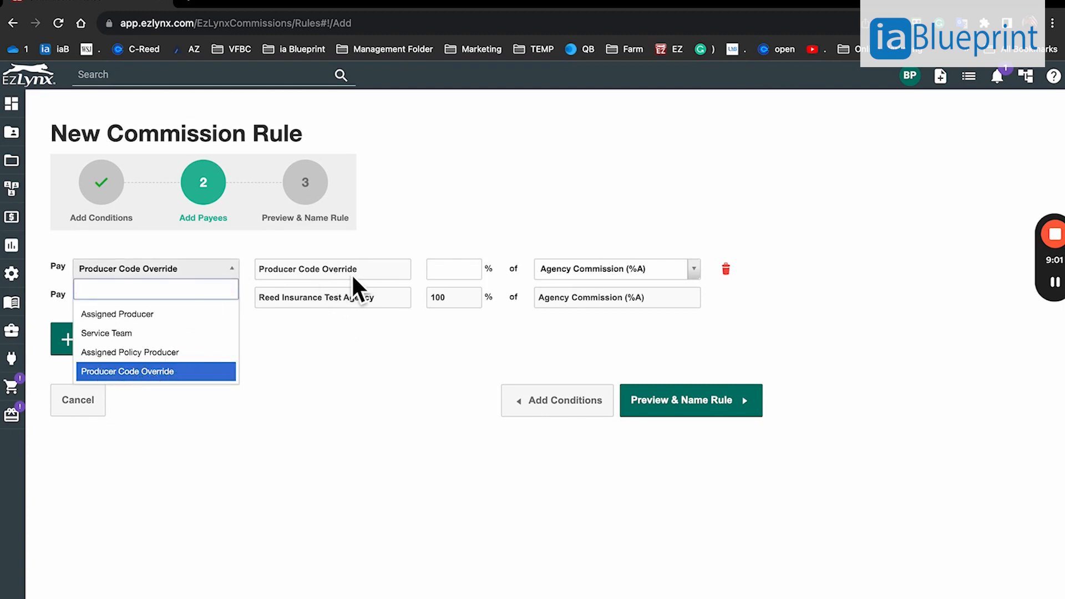
{"action": "left_click", "coordinate": [466, 270]}
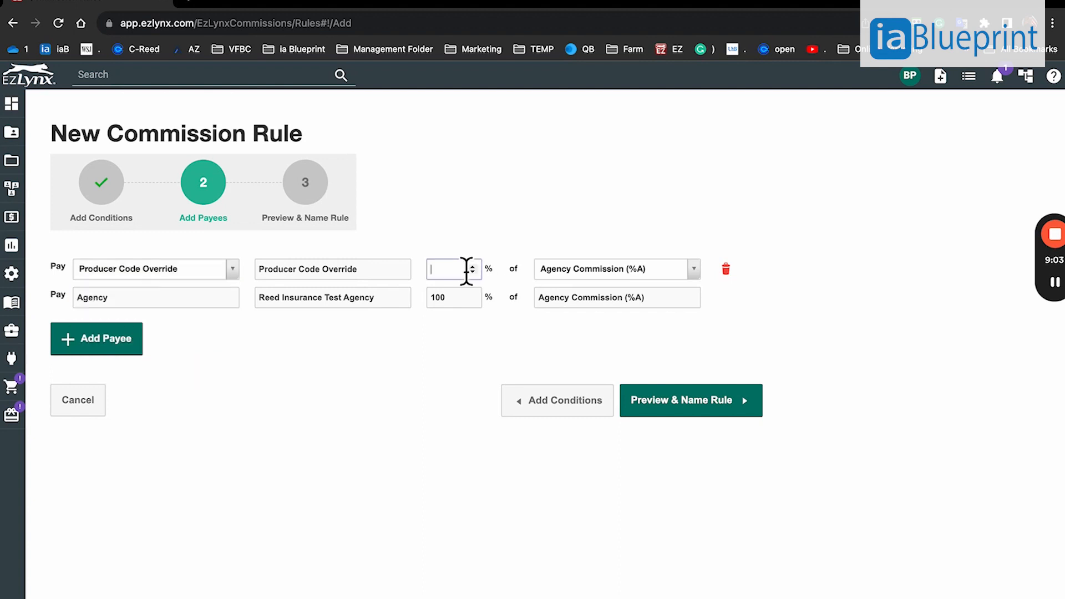
{"action": "type", "text": "30"}
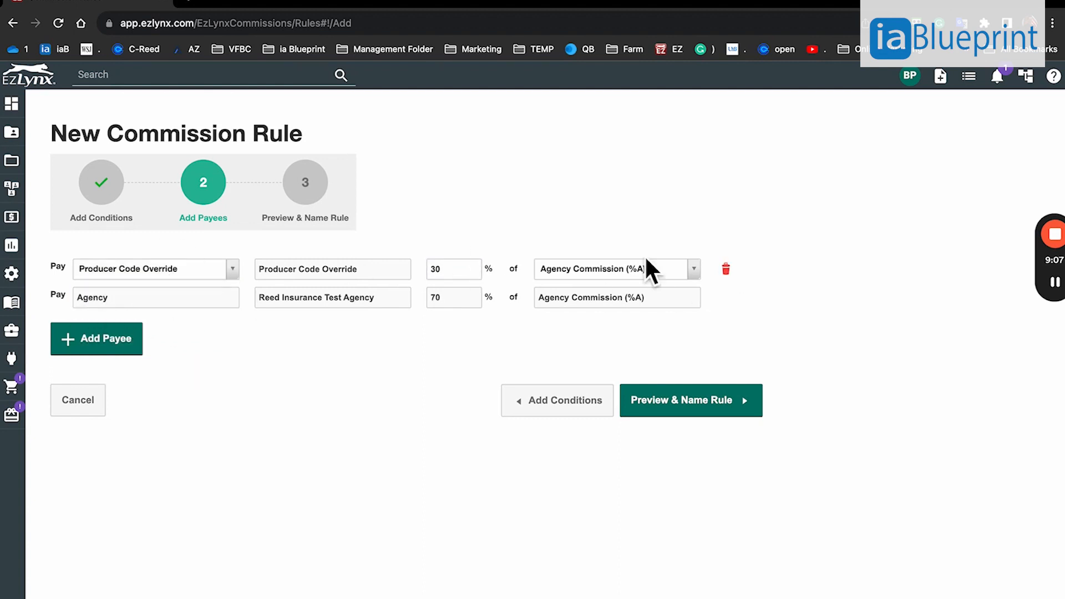
Continue to the preview and naming stage and name the rule "CW - new".
{"action": "left_click", "coordinate": [650, 404]}
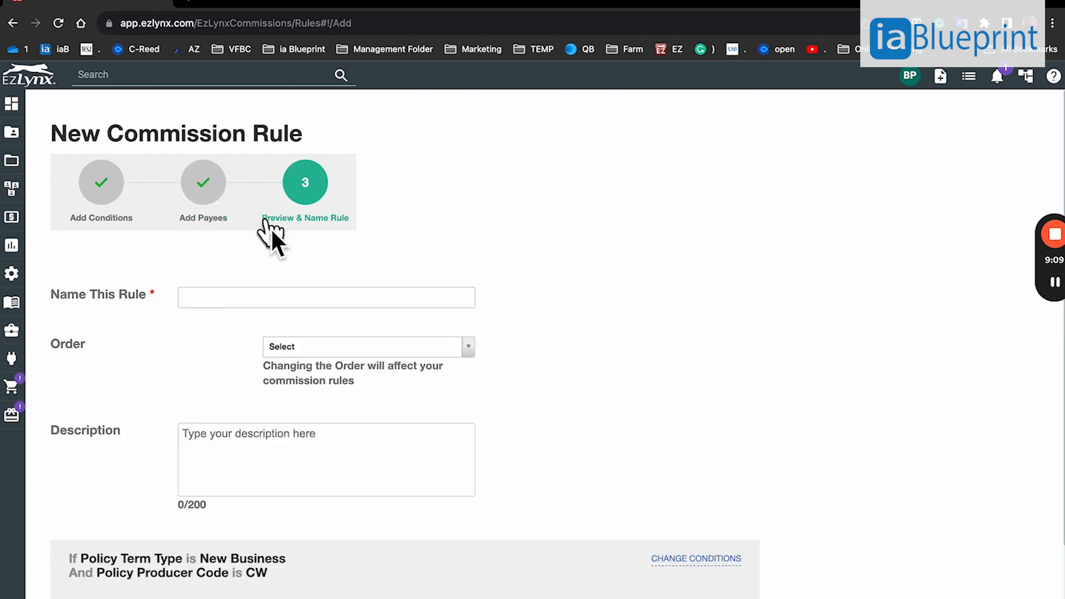
{"action": "left_click", "coordinate": [209, 305]}
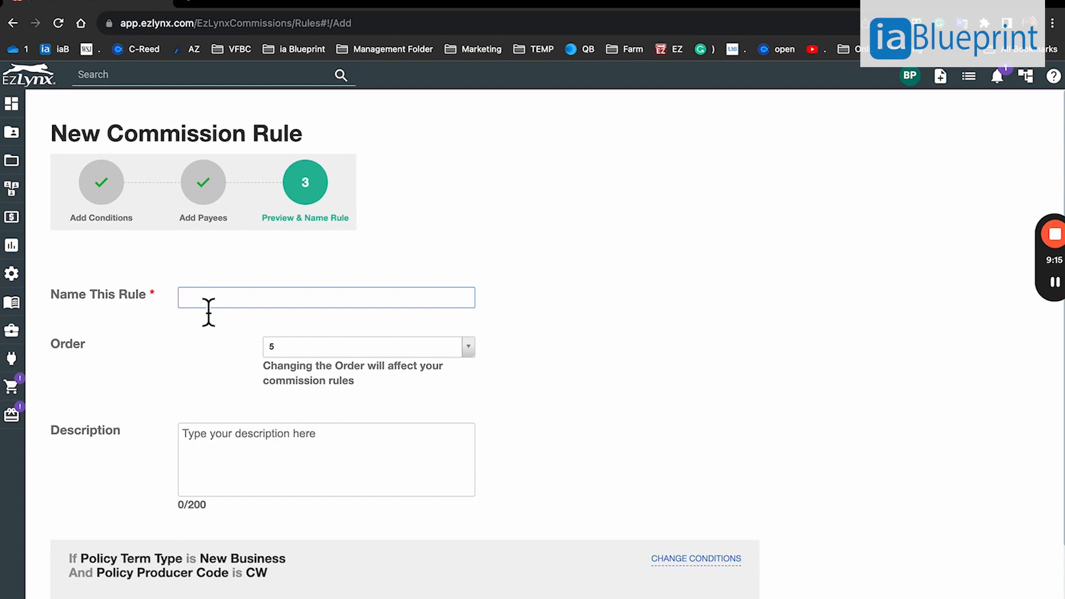
{"action": "type", "text": "CW"}
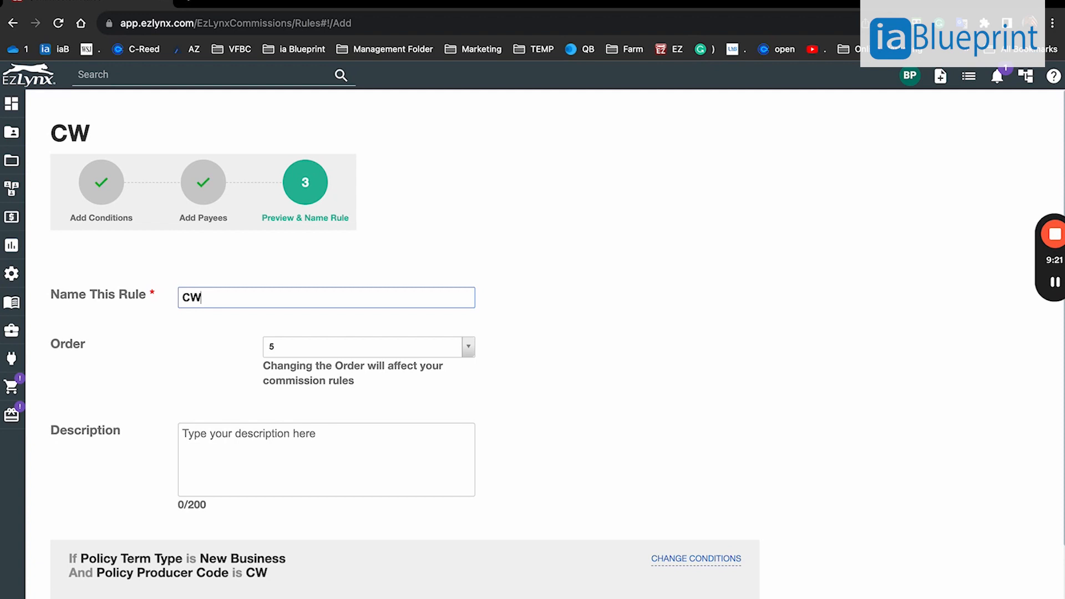
{"action": "type", "text": "- new"}
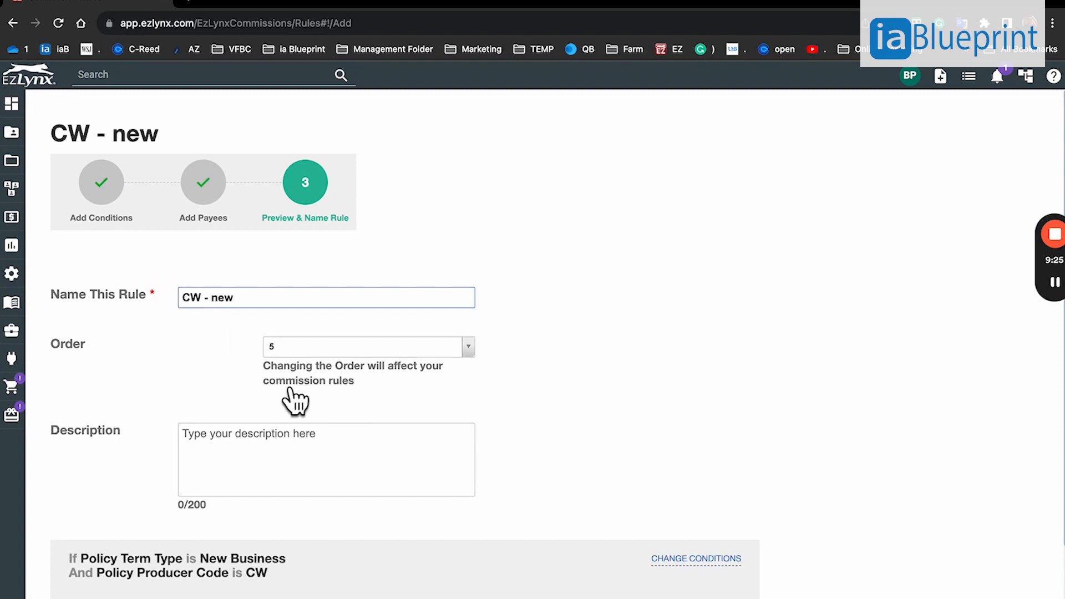
Save the "CW - new" rule and acknowledge the save.
{"action": "left_click", "coordinate": [771, 495]}
{"action": "scroll", "coordinate": [785, 494], "scroll_direction": "down", "scroll_amount": 2}
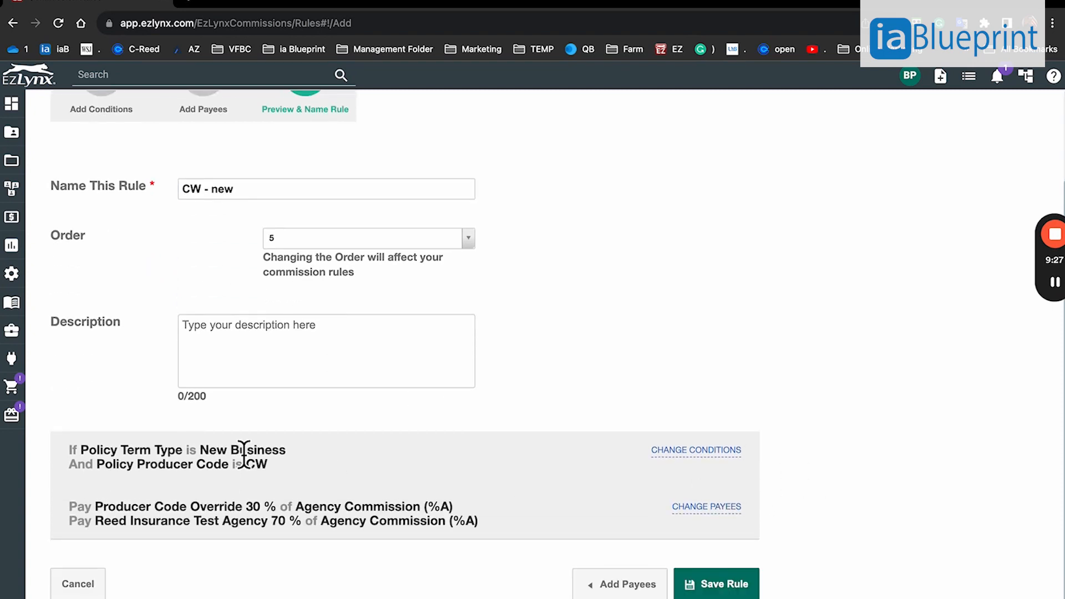
{"action": "left_click", "coordinate": [714, 591]}
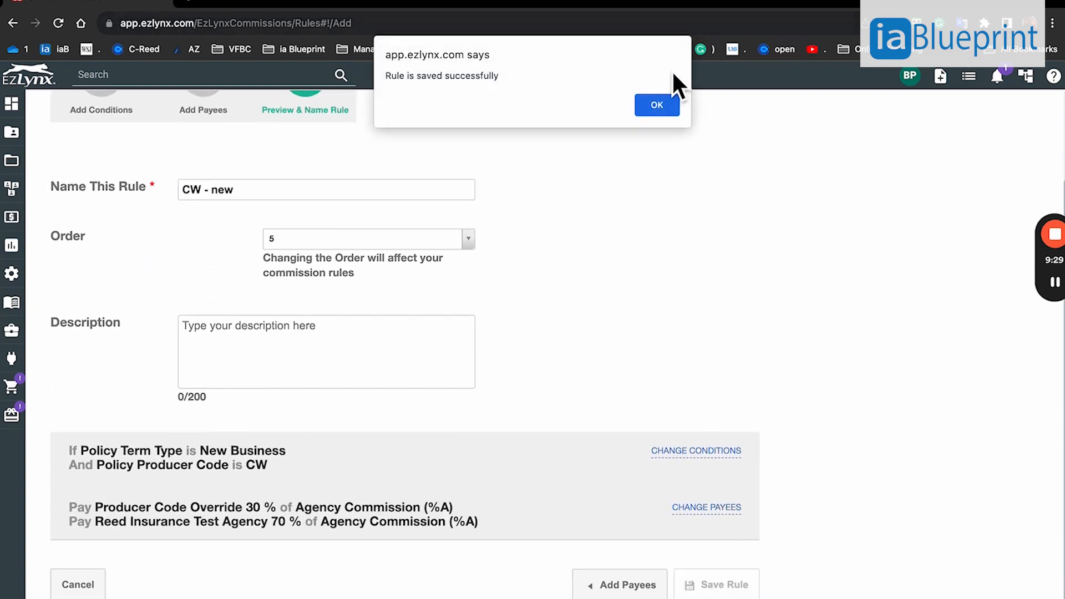
{"action": "left_click", "coordinate": [664, 109]}
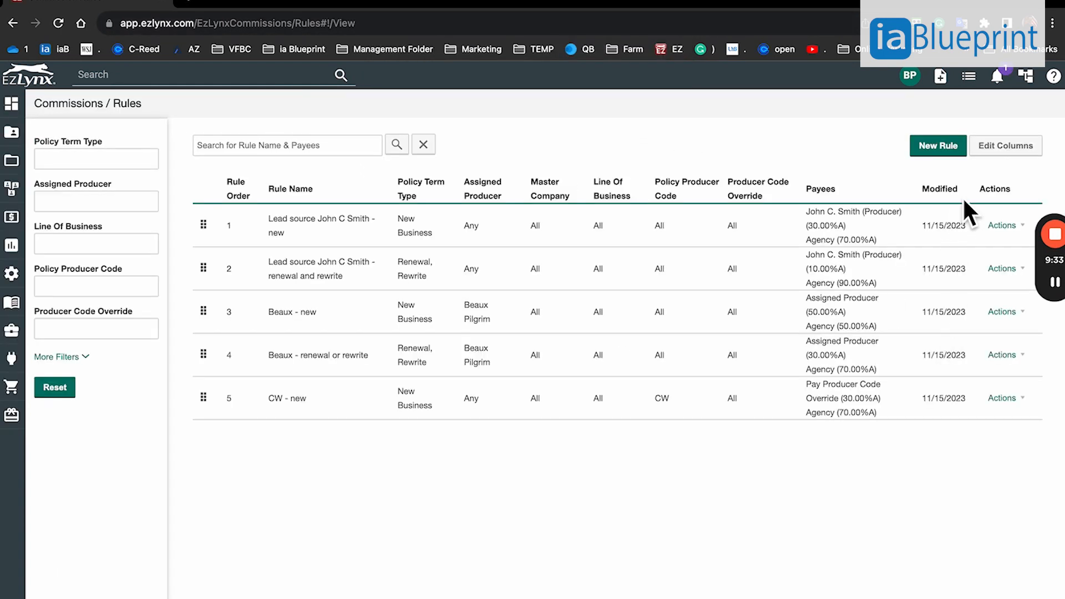
Copy the "CW - new" rule and change its Policy Term Type condition to Renewal and Rewrite.
{"action": "left_click", "coordinate": [1019, 401]}
{"action": "left_click", "coordinate": [1009, 443]}
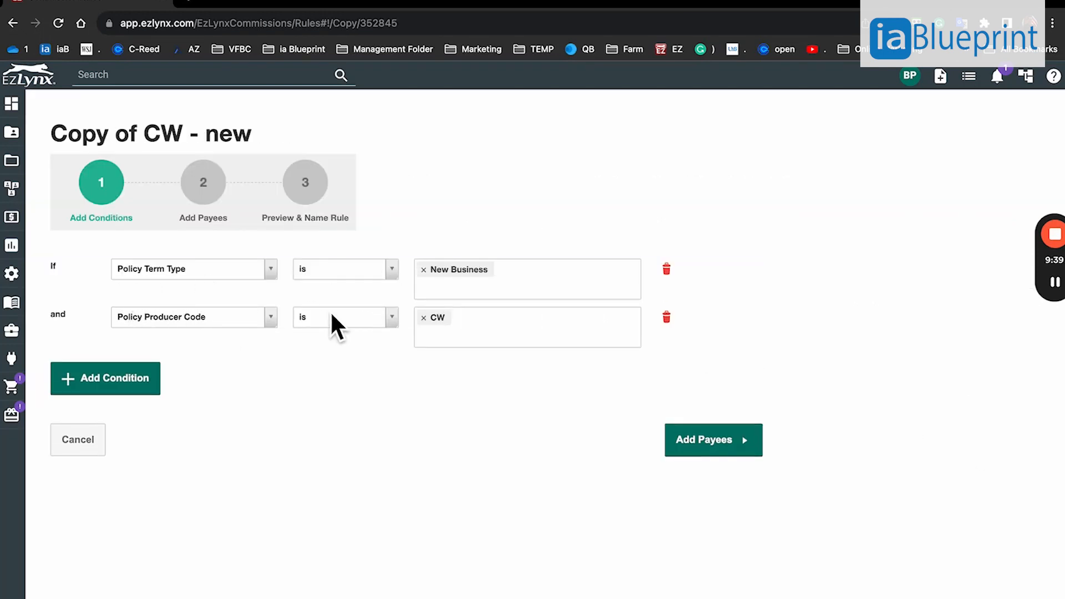
{"action": "left_click", "coordinate": [424, 270]}
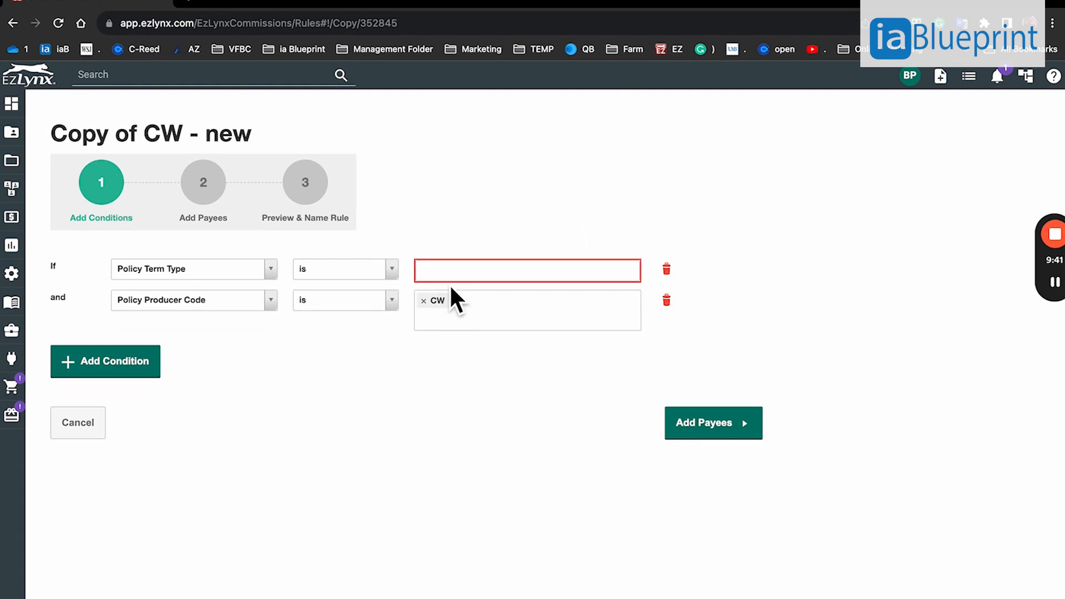
{"action": "left_click", "coordinate": [453, 316]}
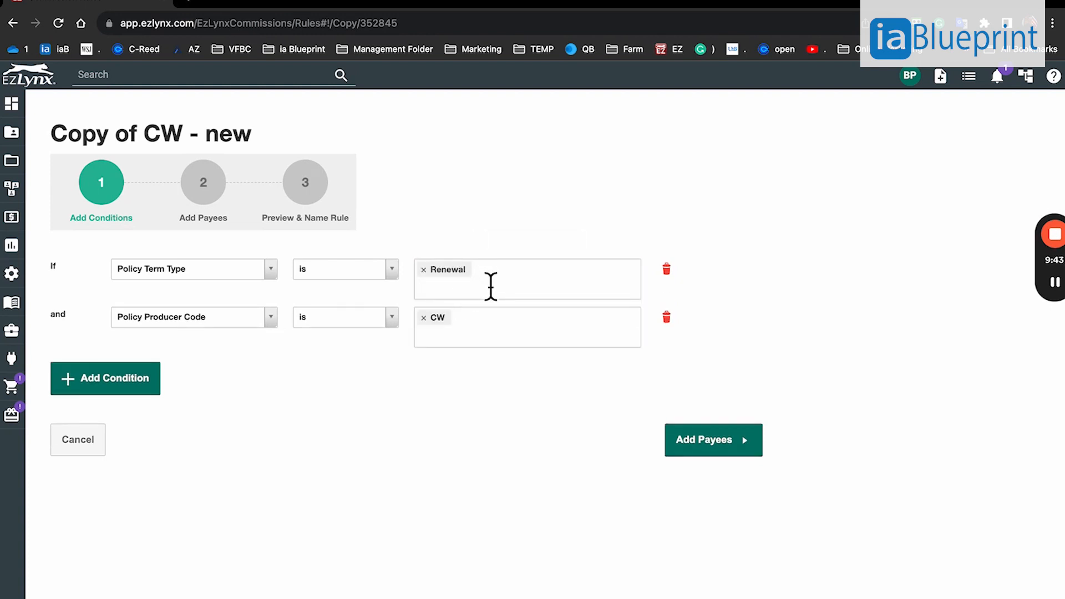
{"action": "left_click", "coordinate": [438, 294]}
{"action": "left_click", "coordinate": [438, 332]}
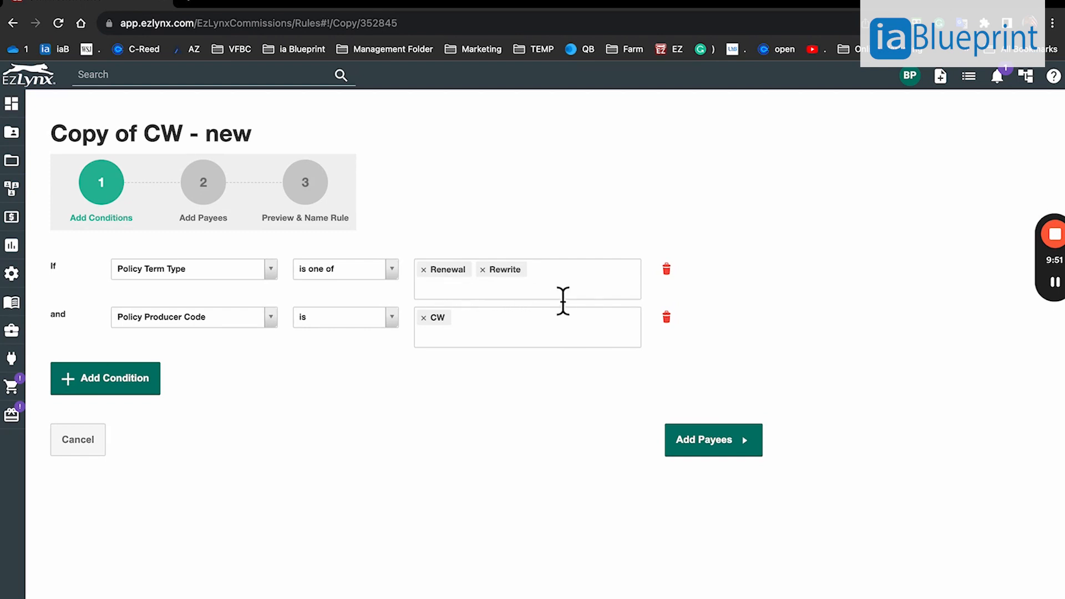
Continue to the copied rule's payees and set the Producer Code Override payee to 0% of Agency Commission.
{"action": "left_click", "coordinate": [720, 448]}
{"action": "left_click", "coordinate": [459, 272]}
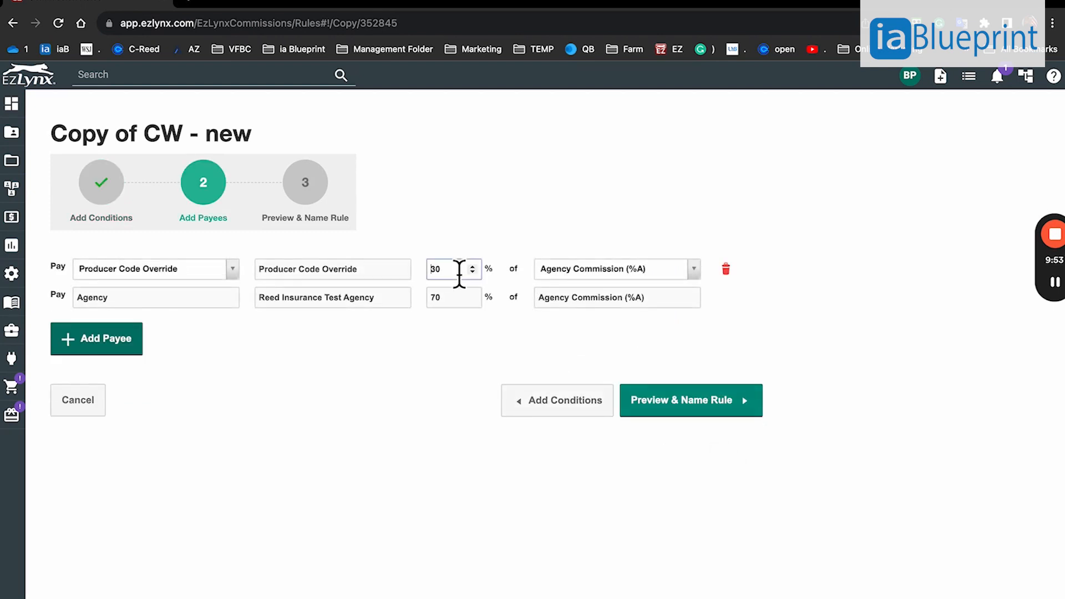
{"action": "key", "text": "Delete"}
{"action": "key", "text": "Delete"}
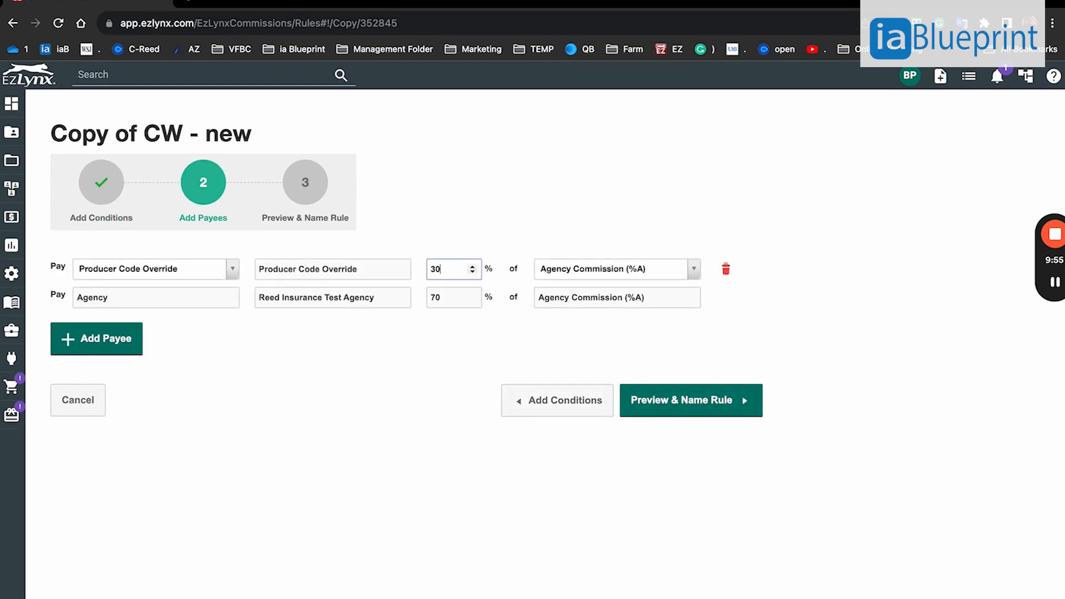
{"action": "type", "text": "0"}
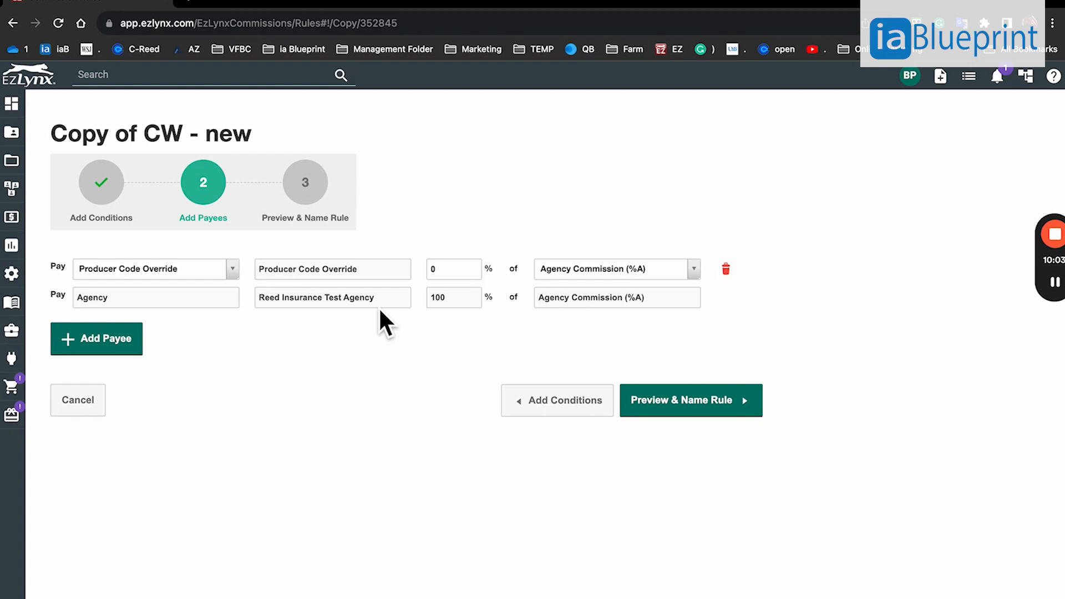
Continue to the preview stage, name the copied rule "CW renewal or rewrite" and save it.
{"action": "left_click", "coordinate": [680, 400]}
{"action": "left_click_drag", "start_coordinate": [279, 298], "coordinate": [42, 313]}
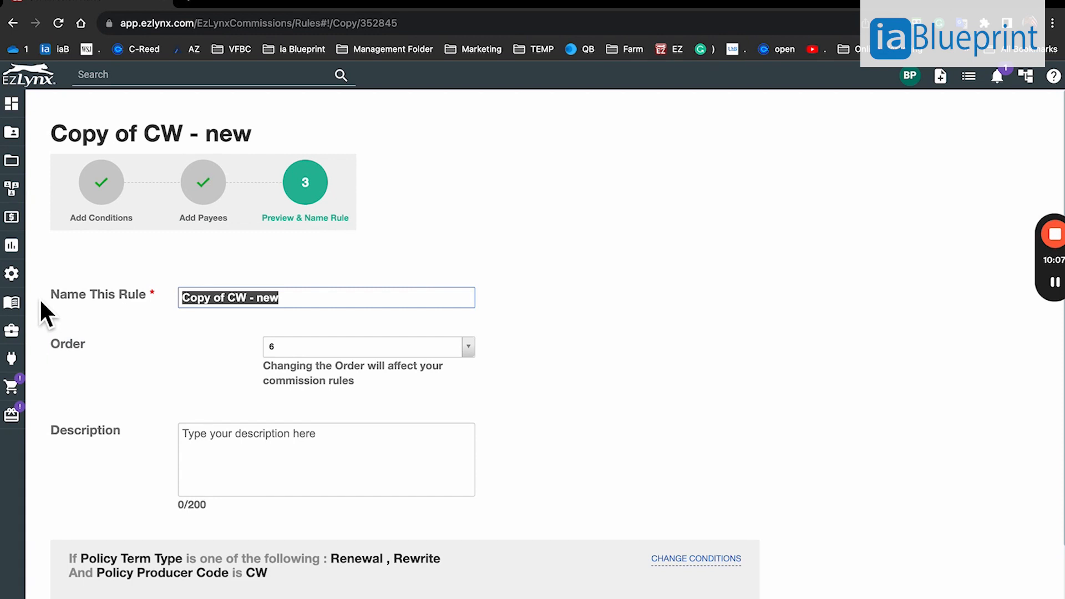
{"action": "type", "text": "CW renew"}
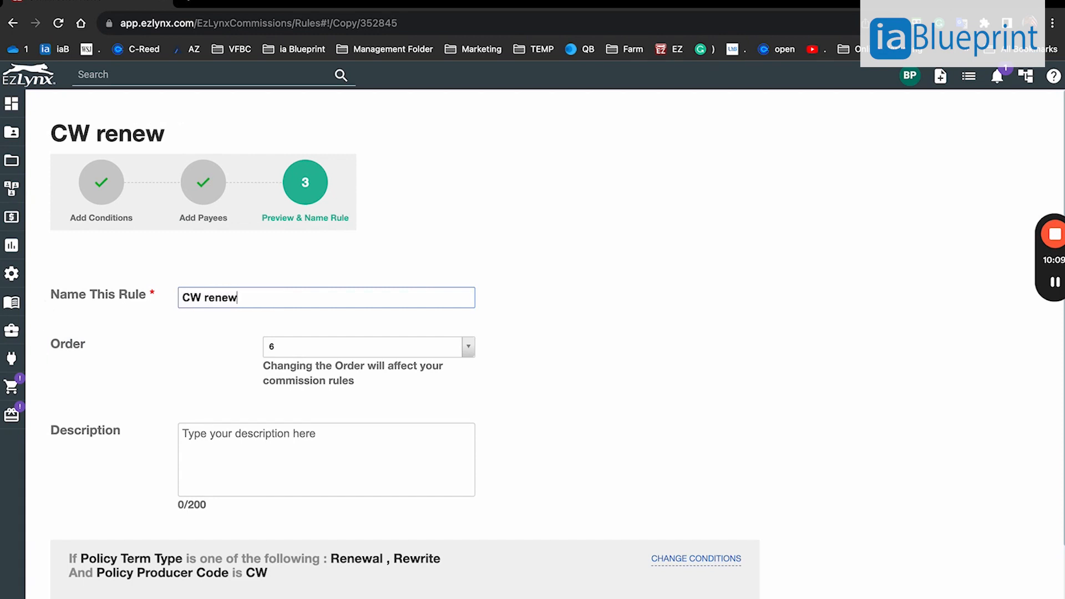
{"action": "type", "text": "al and"}
{"action": "key", "text": "BackSpace"}
{"action": "key", "text": "BackSpace"}
{"action": "key", "text": "BackSpace"}
{"action": "type", "text": "or rewrite"}
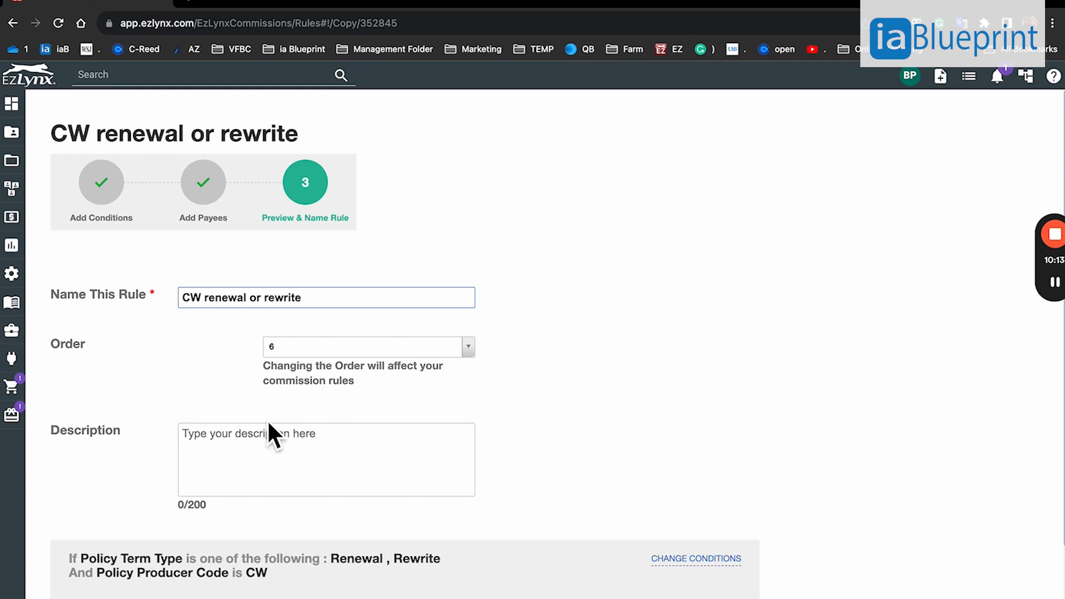
{"action": "left_click", "coordinate": [604, 454]}
{"action": "scroll", "coordinate": [604, 454], "scroll_direction": "down", "scroll_amount": 4}
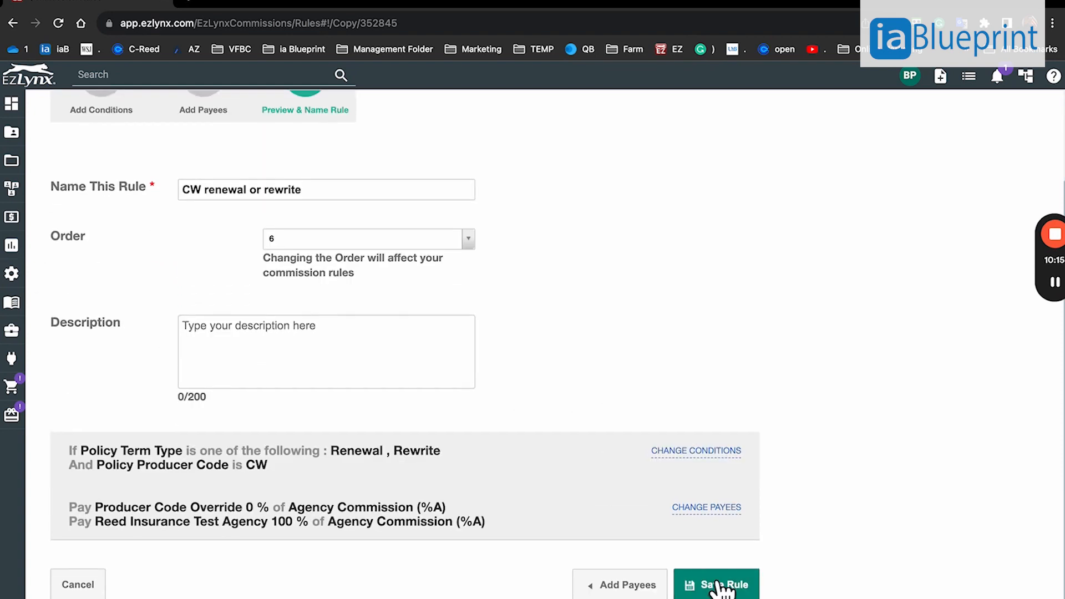
{"action": "left_click", "coordinate": [721, 586]}
{"action": "left_click", "coordinate": [673, 105]}
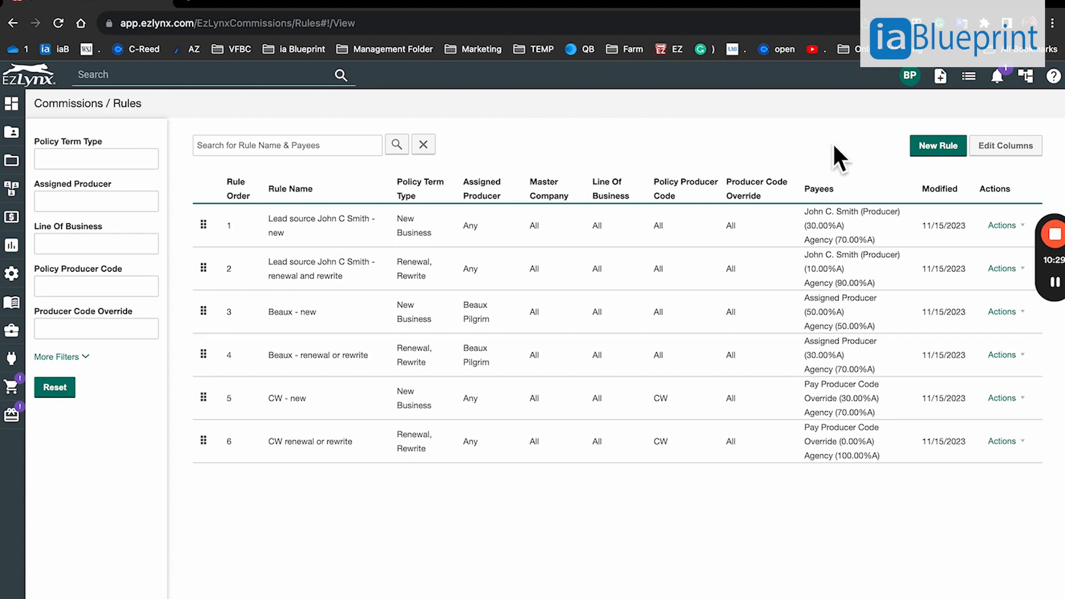
Start a new commission rule with the condition Policy Term Type is one of New Business, Renewal and Rewrite.
{"action": "left_click", "coordinate": [940, 147]}
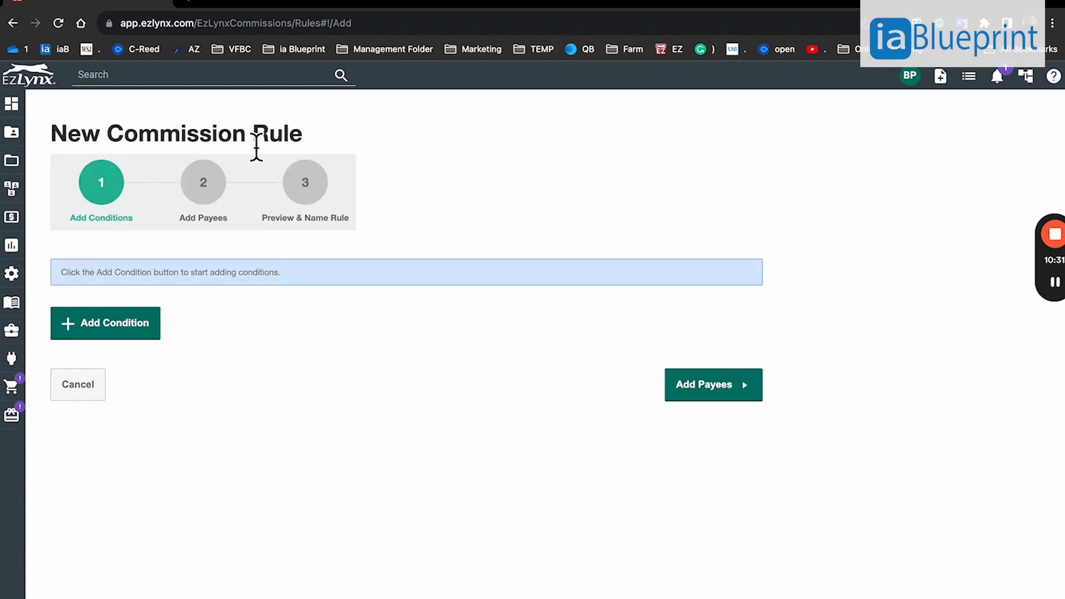
{"action": "left_click", "coordinate": [112, 328]}
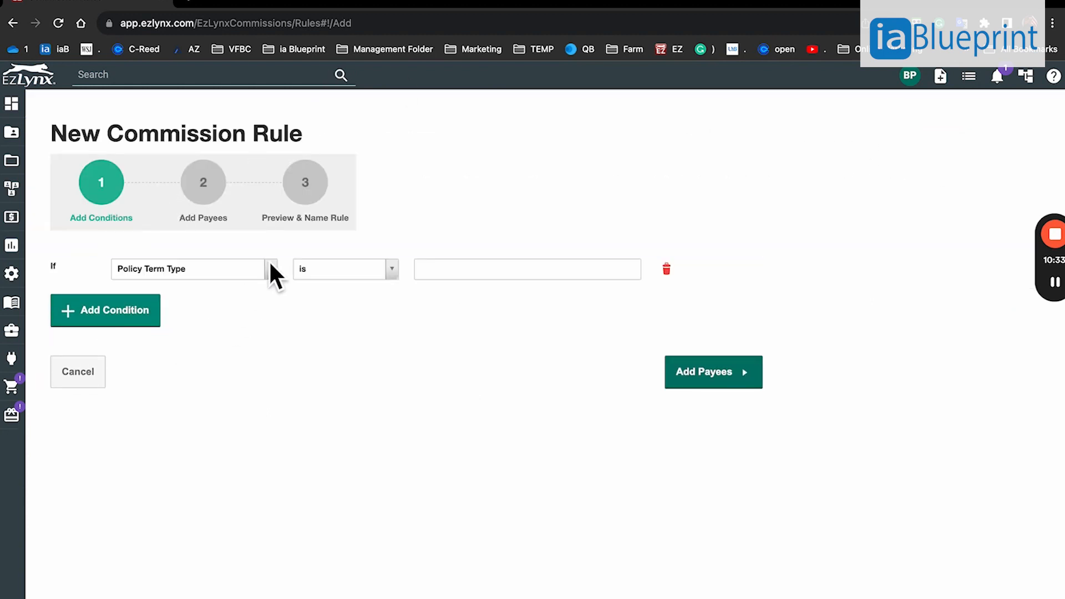
{"action": "left_click", "coordinate": [468, 278]}
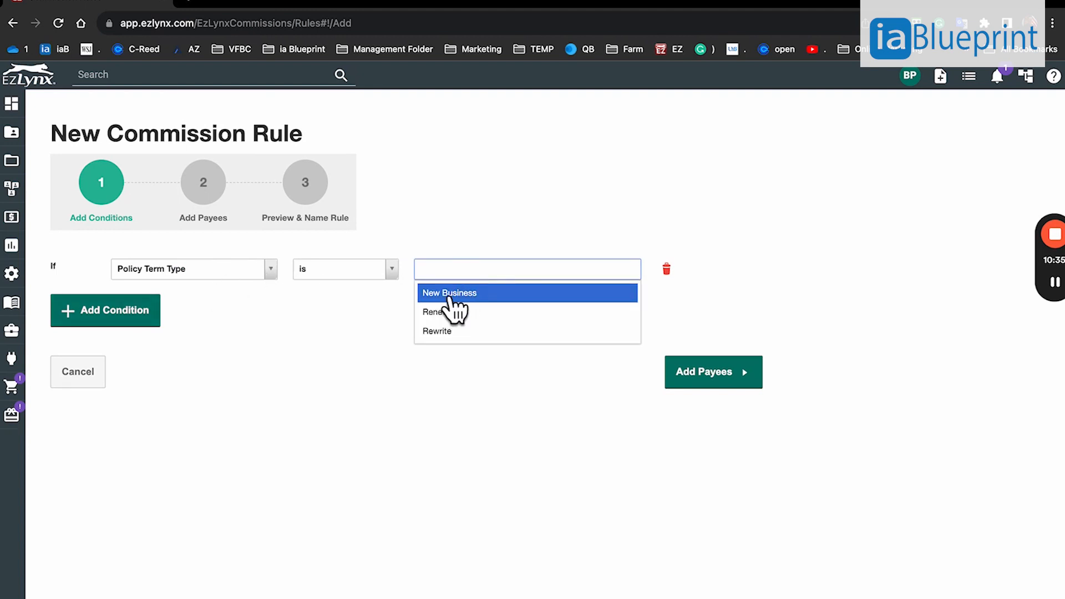
{"action": "left_click", "coordinate": [449, 294]}
{"action": "left_click", "coordinate": [511, 290]}
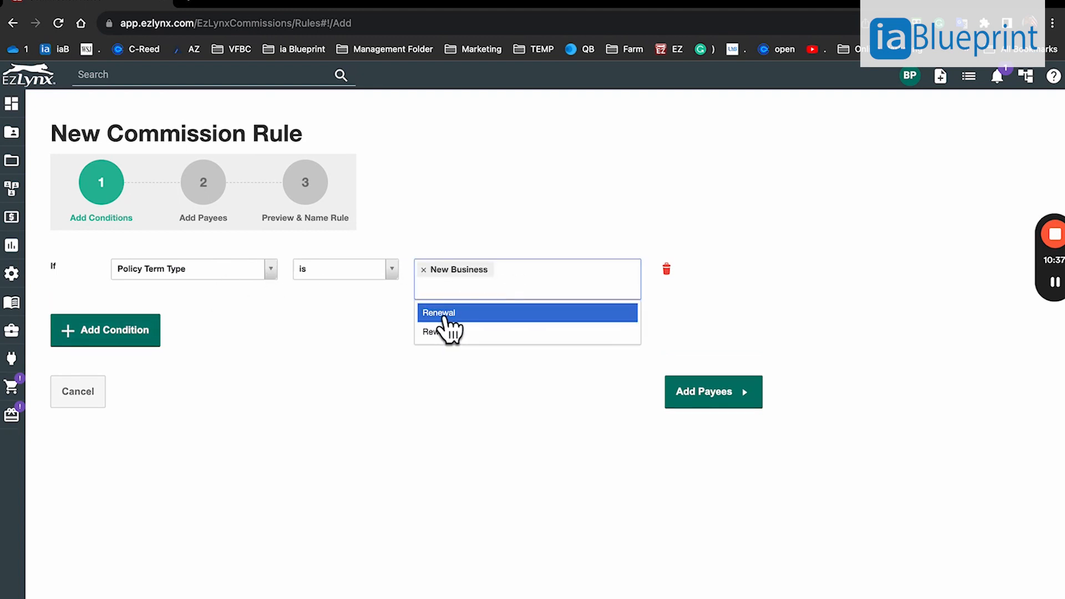
{"action": "left_click", "coordinate": [446, 314]}
{"action": "left_click", "coordinate": [519, 298]}
{"action": "left_click", "coordinate": [462, 311]}
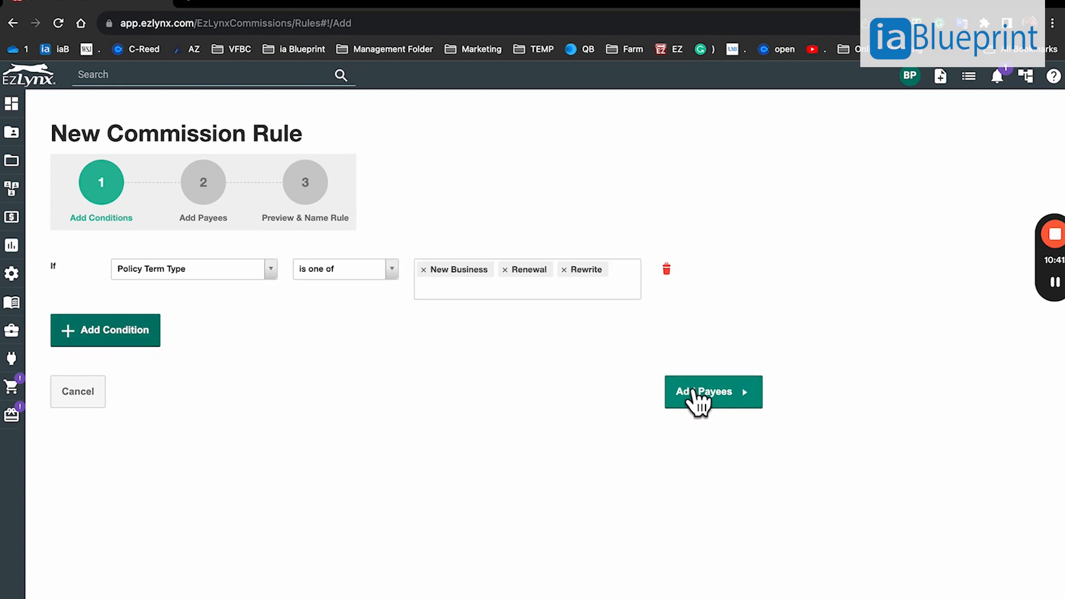
Keep Agency as the only payee, name the rule "agency catch-all" and save it.
{"action": "left_click", "coordinate": [713, 402]}
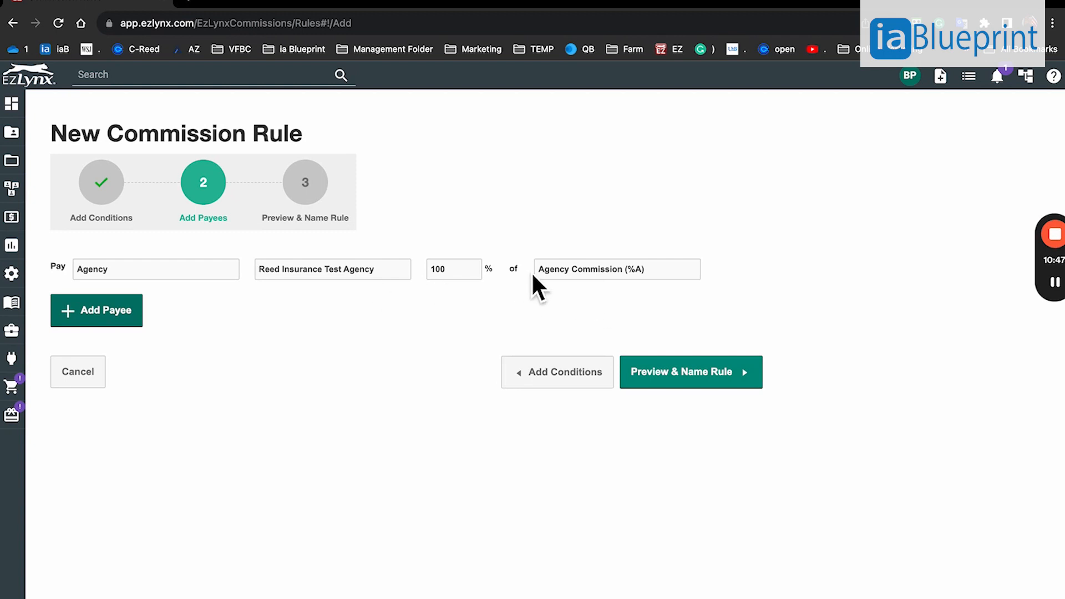
{"action": "left_click", "coordinate": [713, 372]}
{"action": "left_click", "coordinate": [281, 305]}
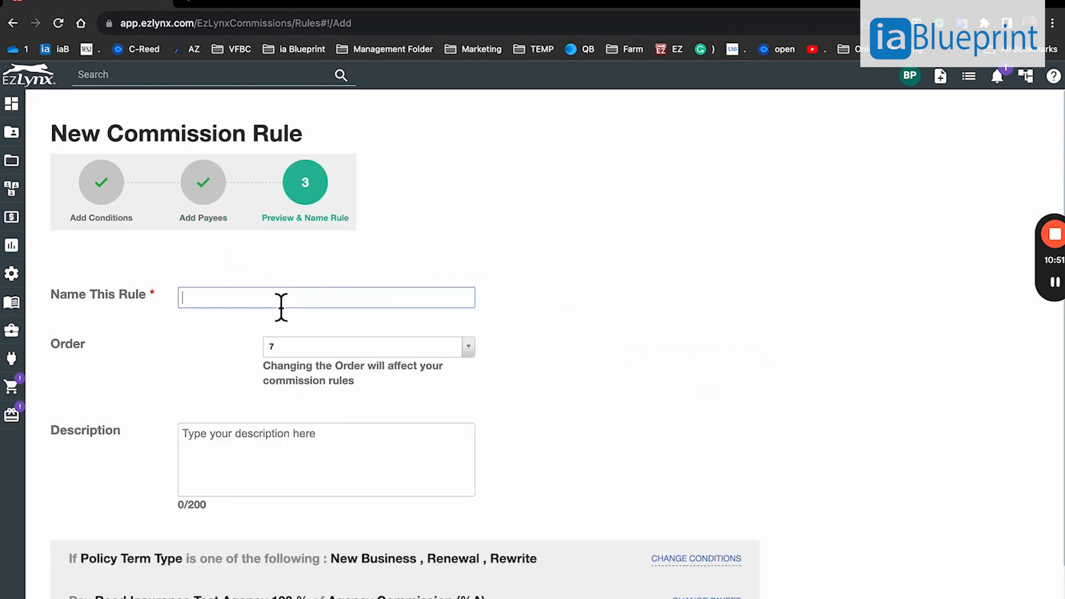
{"action": "type", "text": "agency "}
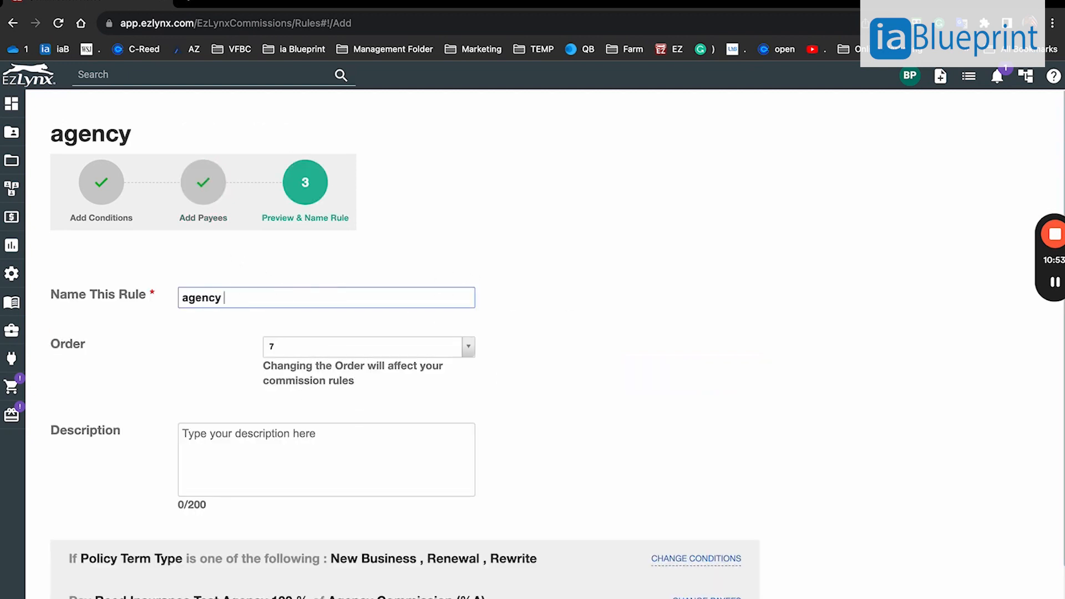
{"action": "type", "text": "catch-all"}
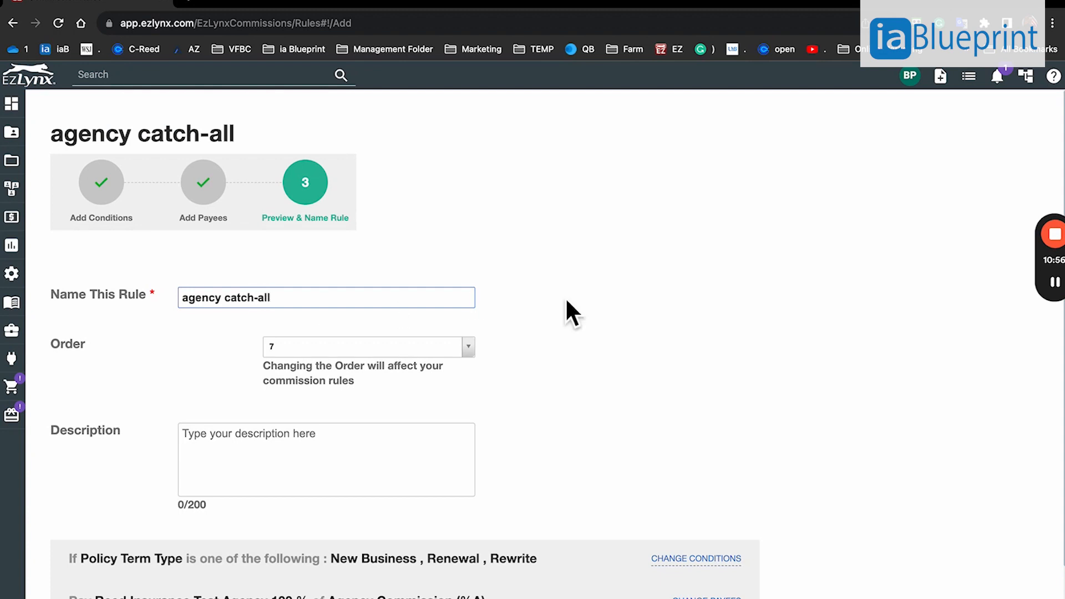
{"action": "left_click", "coordinate": [707, 397]}
{"action": "scroll", "coordinate": [707, 396], "scroll_direction": "down", "scroll_amount": 2}
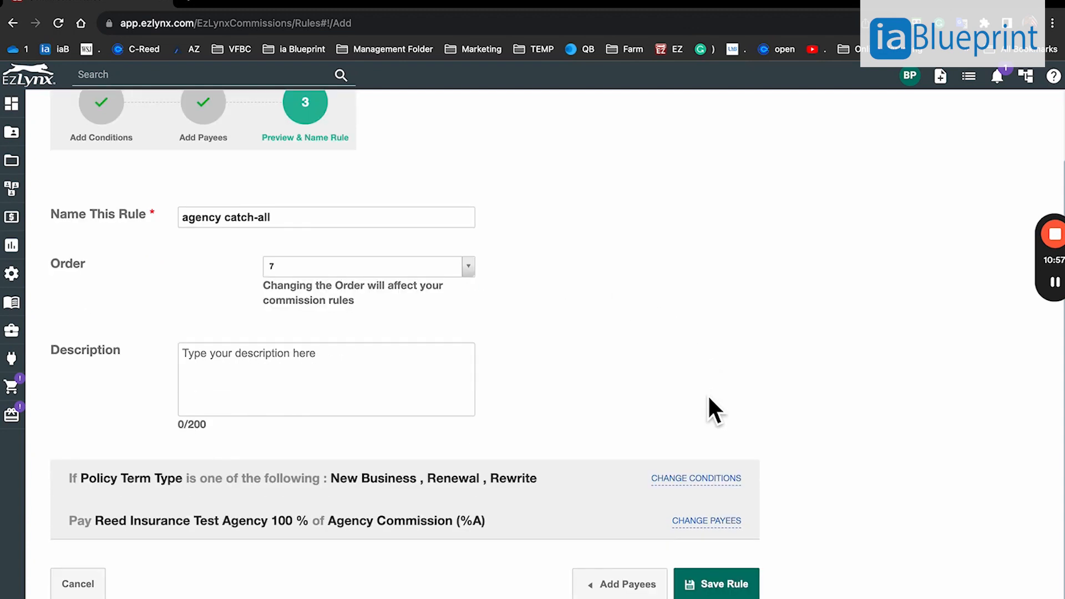
{"action": "left_click", "coordinate": [732, 592]}
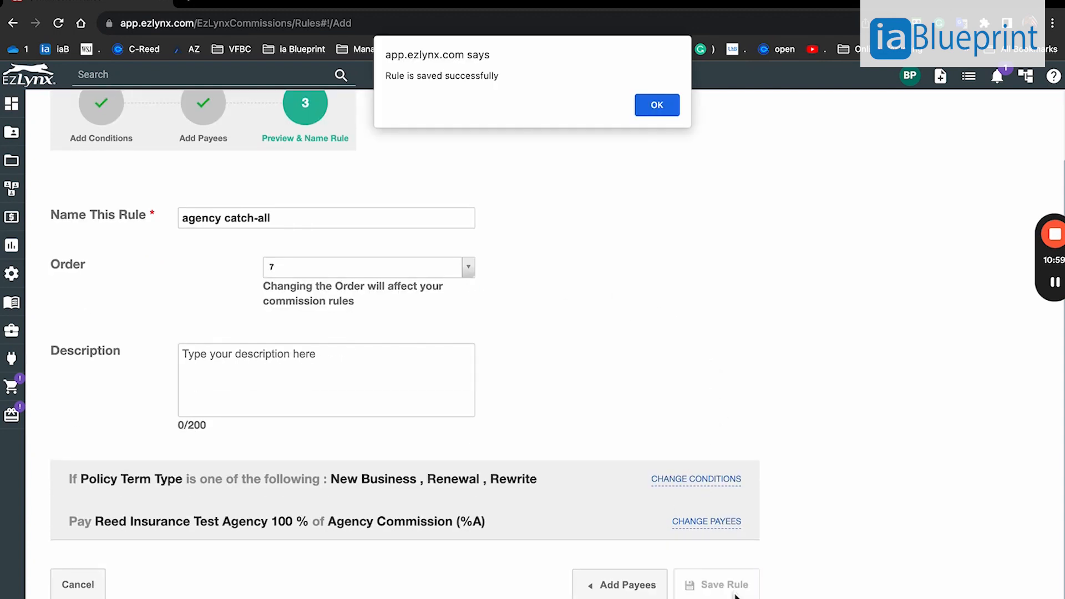
{"action": "left_click", "coordinate": [670, 112]}
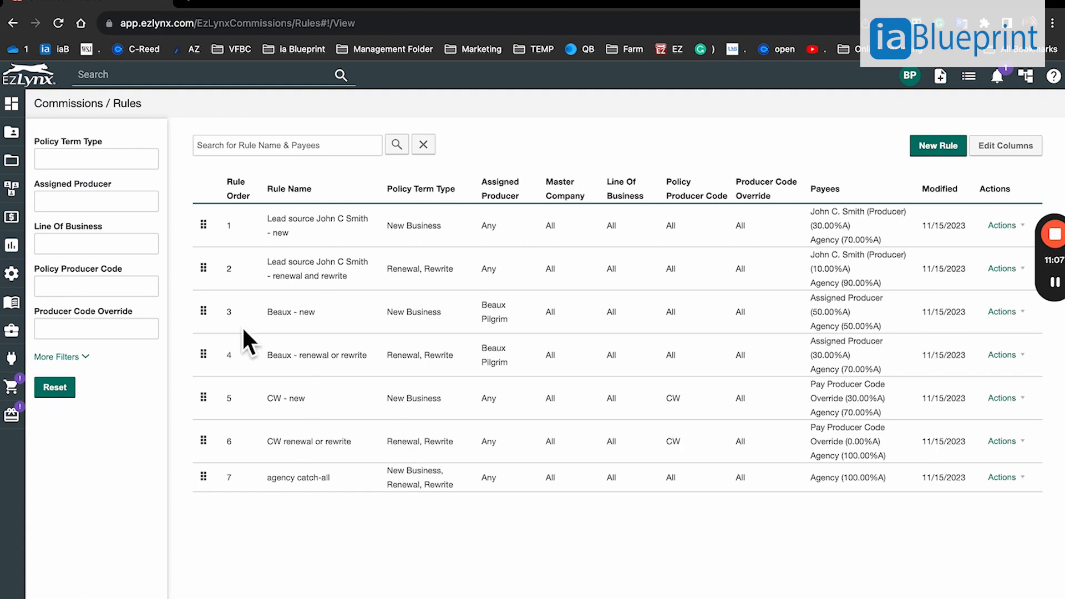
Open the Mice and Men Farms account, highlight its assigned producer, and open the FarmOwner policy for editing.
{"action": "mouse_move", "coordinate": [18, 167]}
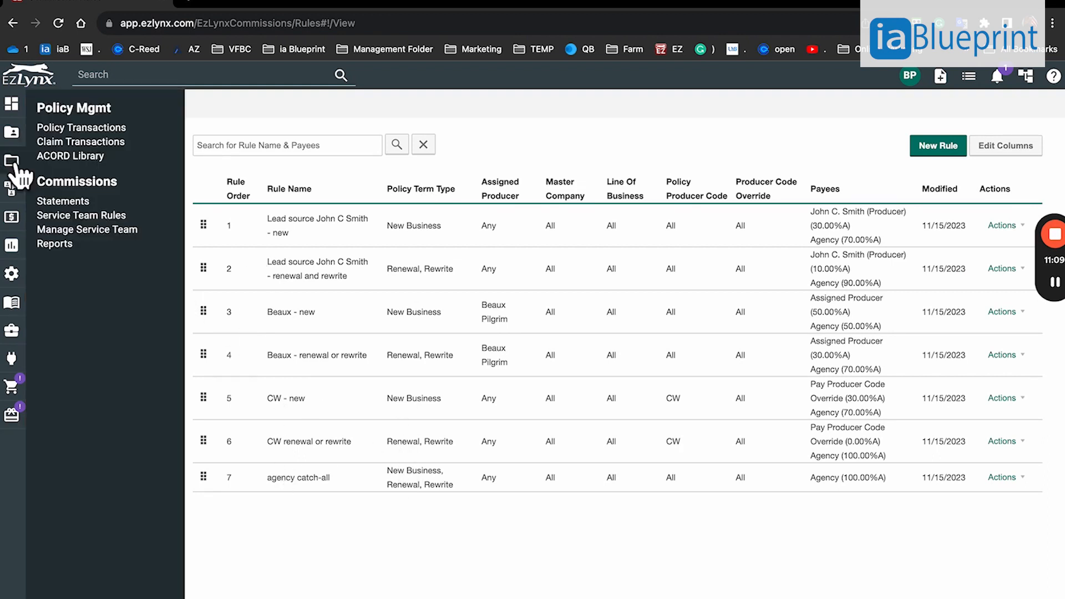
{"action": "mouse_move", "coordinate": [17, 139]}
{"action": "left_click", "coordinate": [78, 231]}
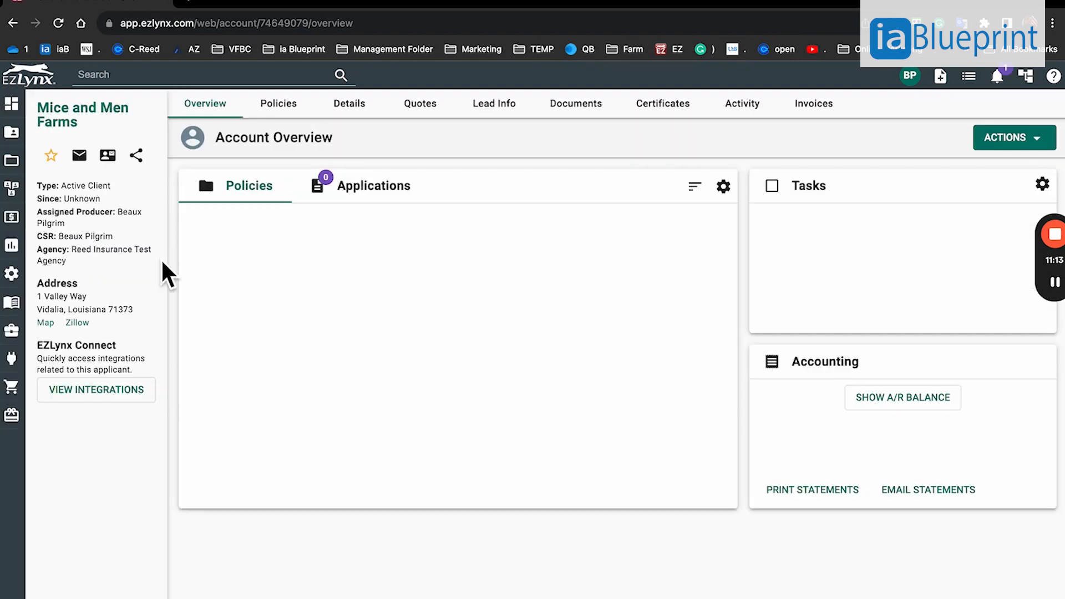
{"action": "left_click_drag", "start_coordinate": [37, 210], "coordinate": [91, 233]}
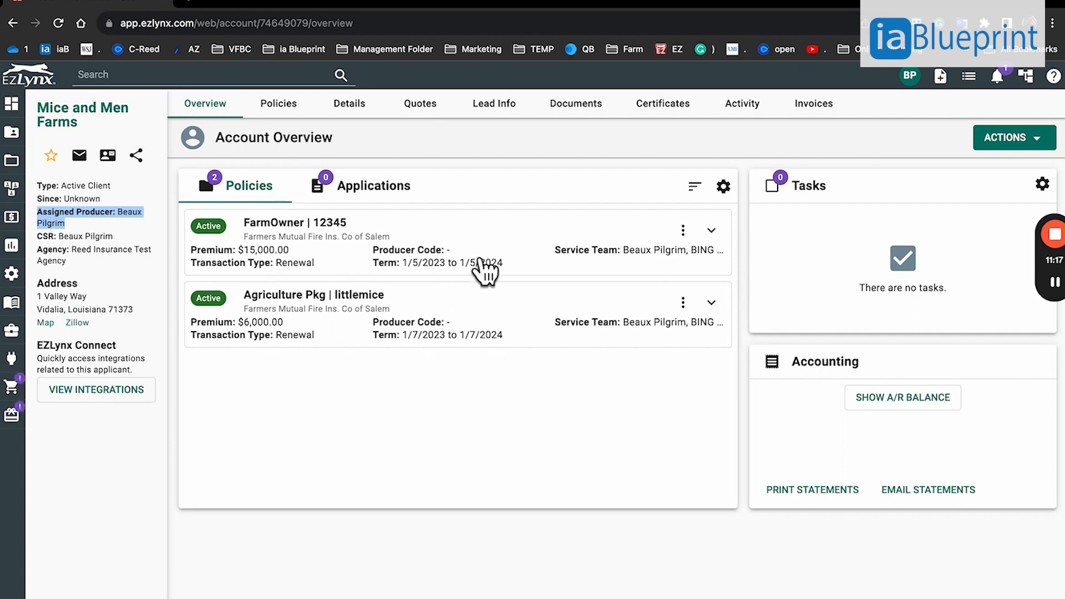
{"action": "left_click", "coordinate": [684, 227]}
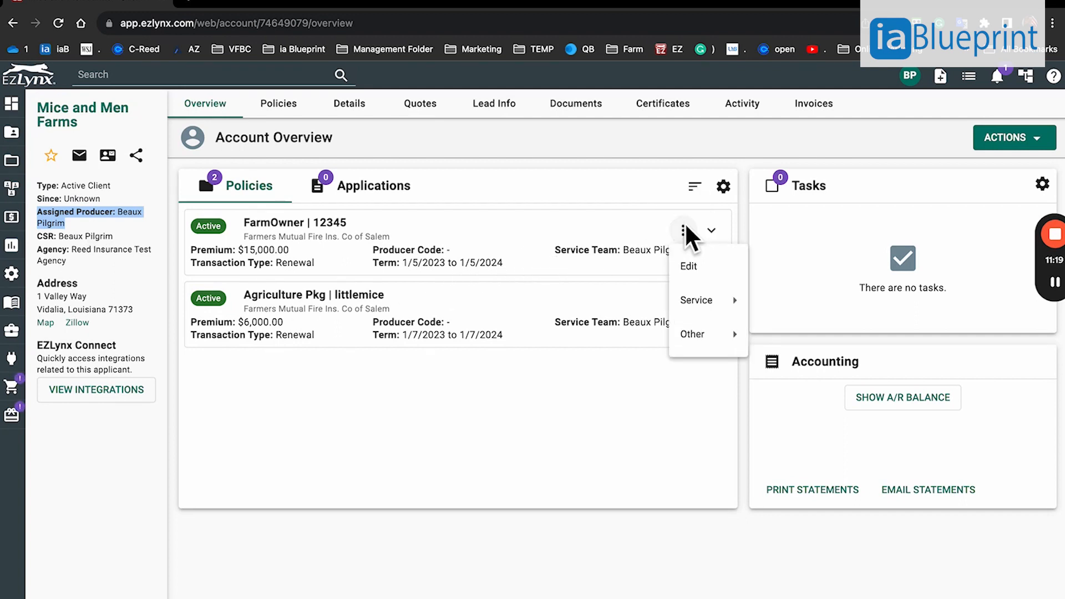
{"action": "left_click", "coordinate": [710, 269]}
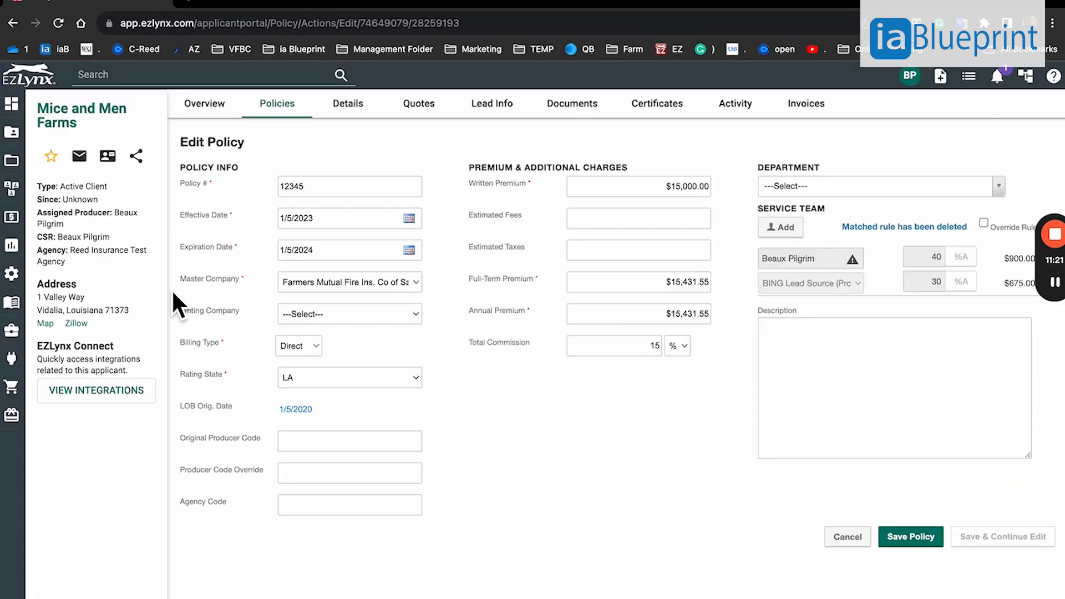
Enter "jcs" as the Producer Code Override on the FarmOwner policy.
{"action": "left_click", "coordinate": [322, 479]}
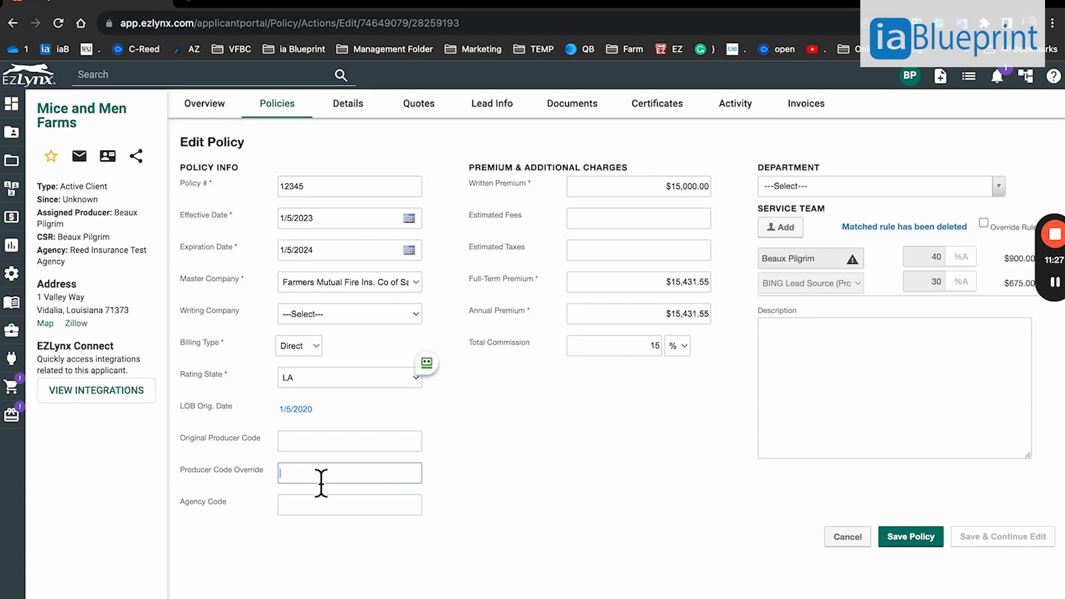
{"action": "type", "text": "js"}
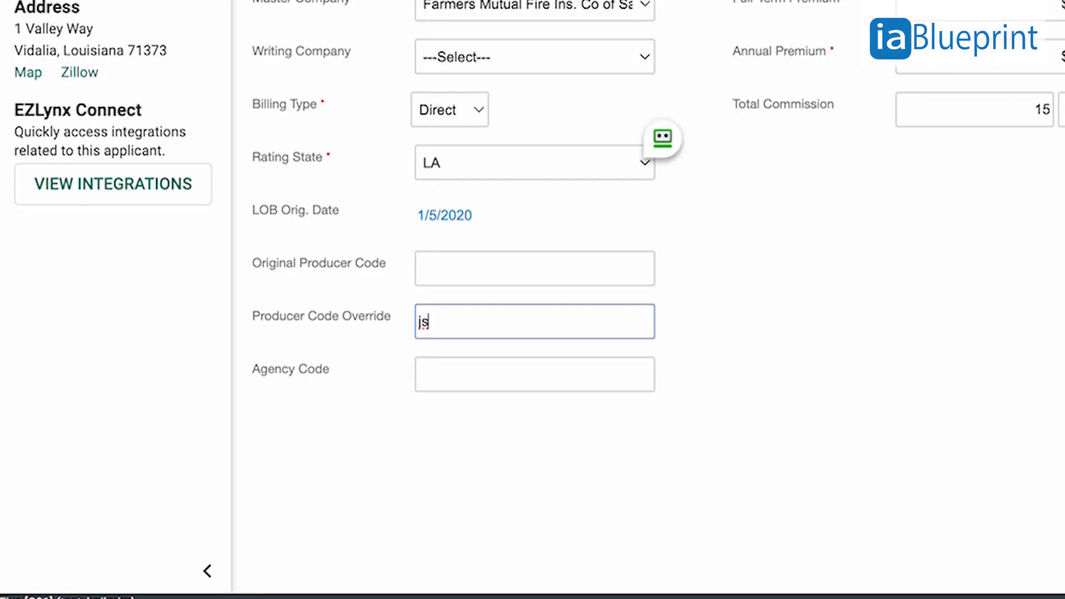
{"action": "key", "text": "BackSpace"}
{"action": "type", "text": "d"}
{"action": "type", "text": "s"}
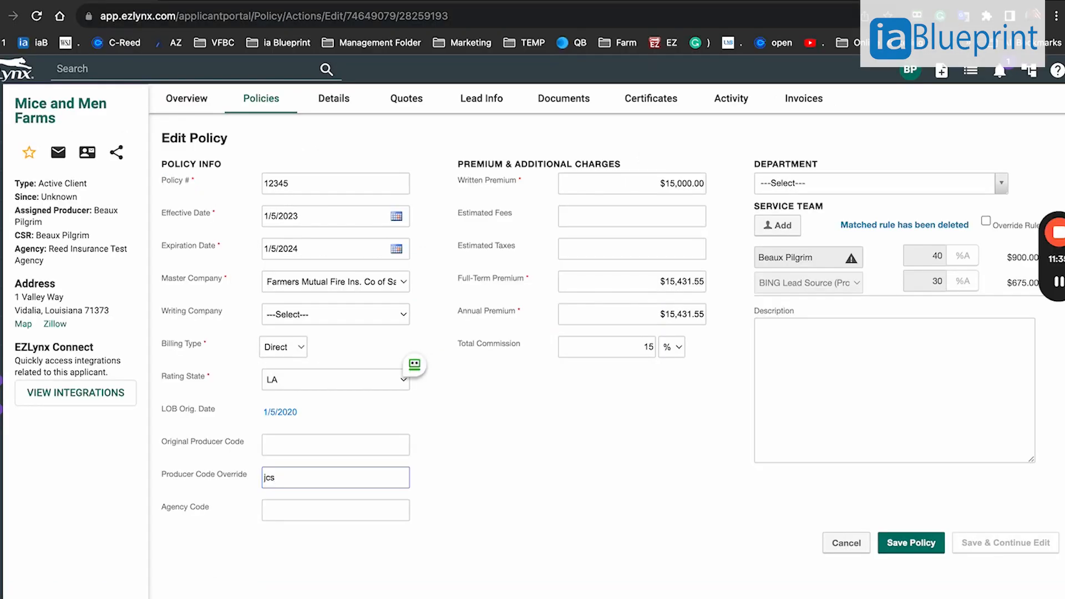
Apply the FarmOwner policy's entered override code, clear the Producer Code Override again, and toggle the service team's rule override on and off.
{"action": "key", "text": "Tab"}
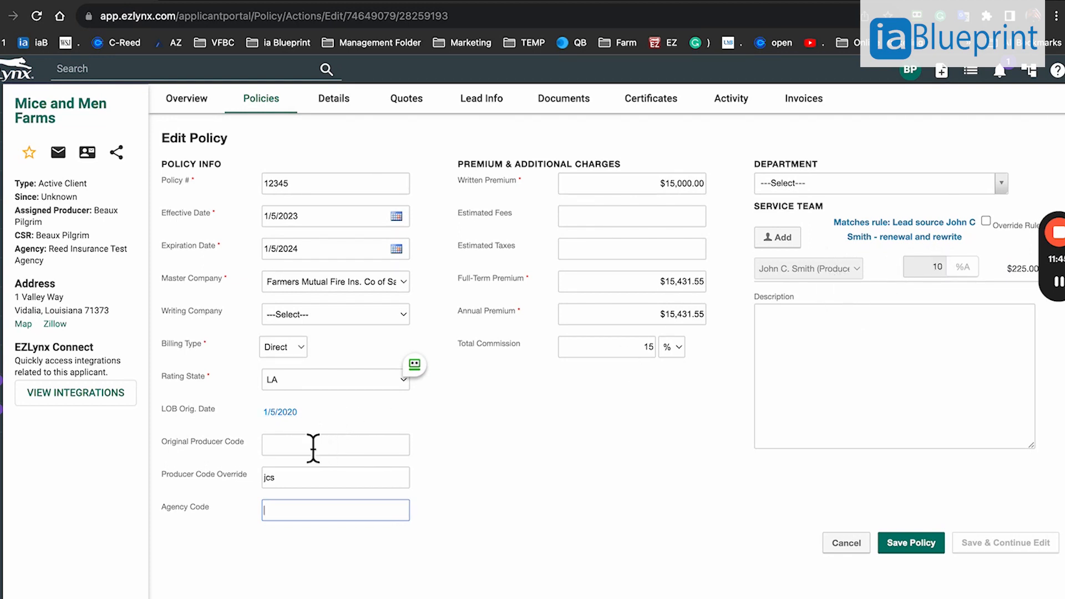
{"action": "double_click", "coordinate": [294, 478]}
{"action": "key", "text": "BackSpace"}
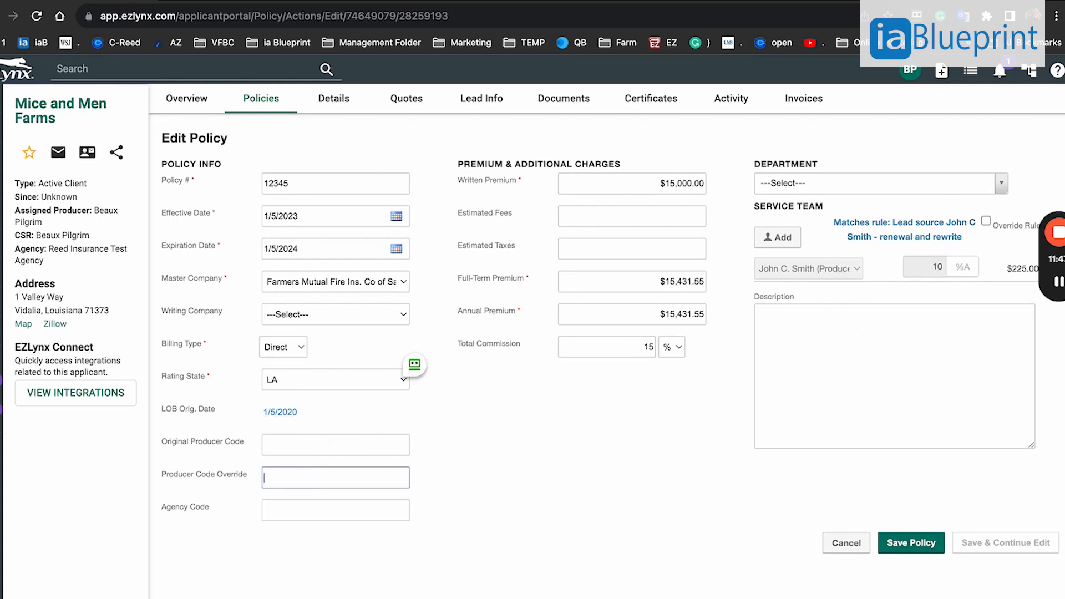
{"action": "key", "text": "Tab"}
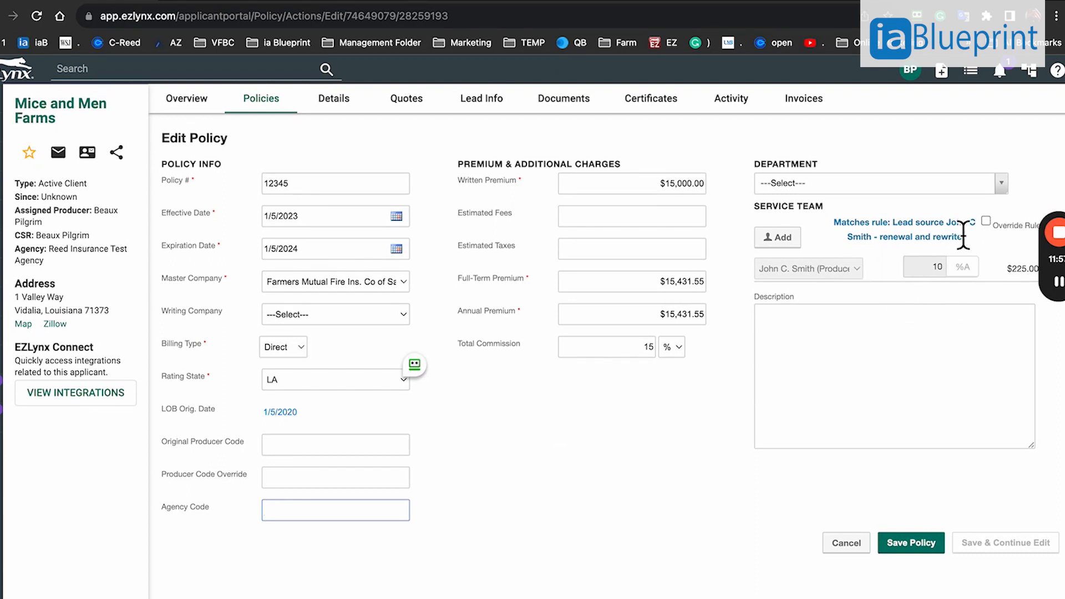
{"action": "left_click", "coordinate": [985, 222]}
{"action": "left_click", "coordinate": [986, 221]}
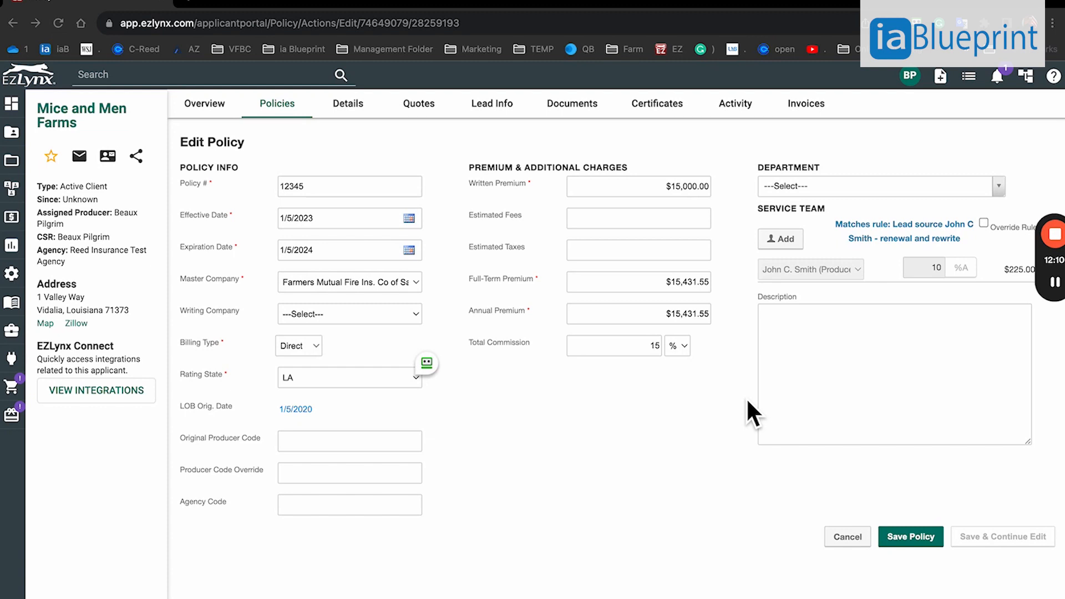
Check the account's lead source in its lead info and reopen the FarmOwner policy for editing.
{"action": "left_click", "coordinate": [491, 107]}
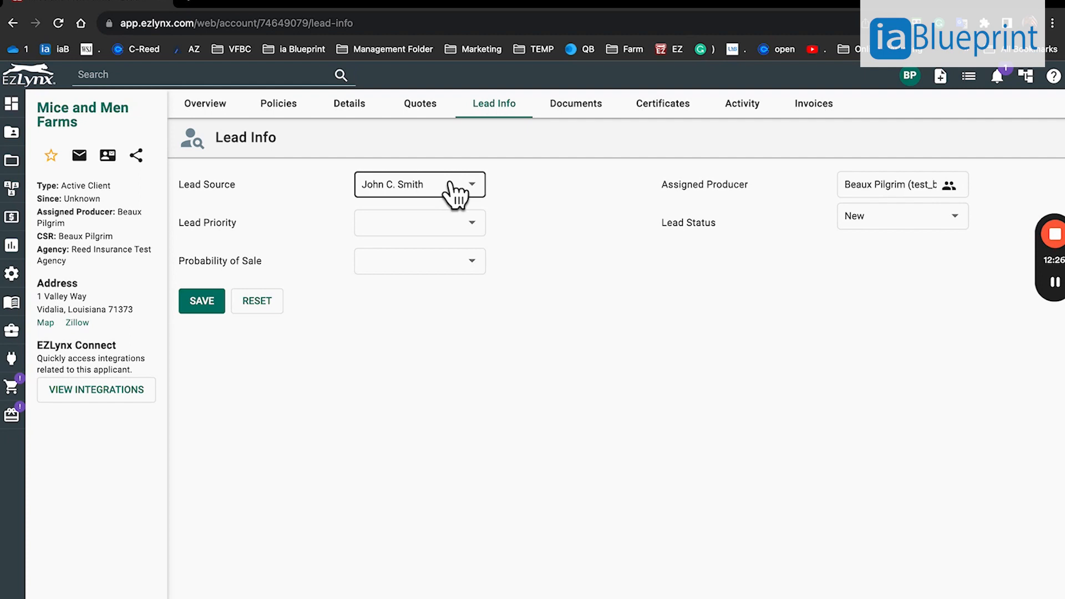
{"action": "left_click", "coordinate": [197, 105]}
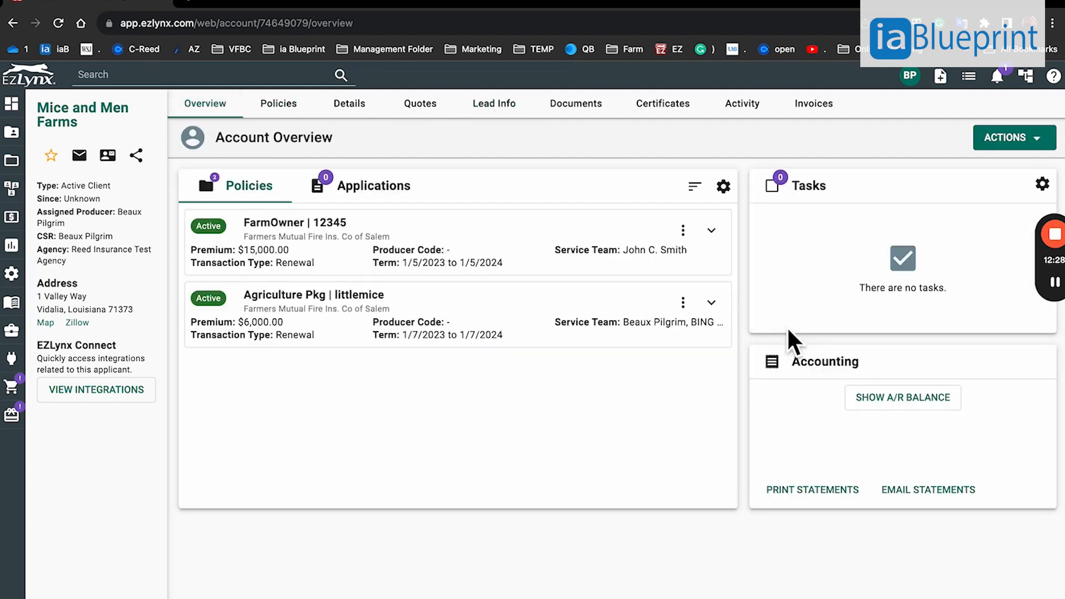
{"action": "left_click", "coordinate": [682, 229]}
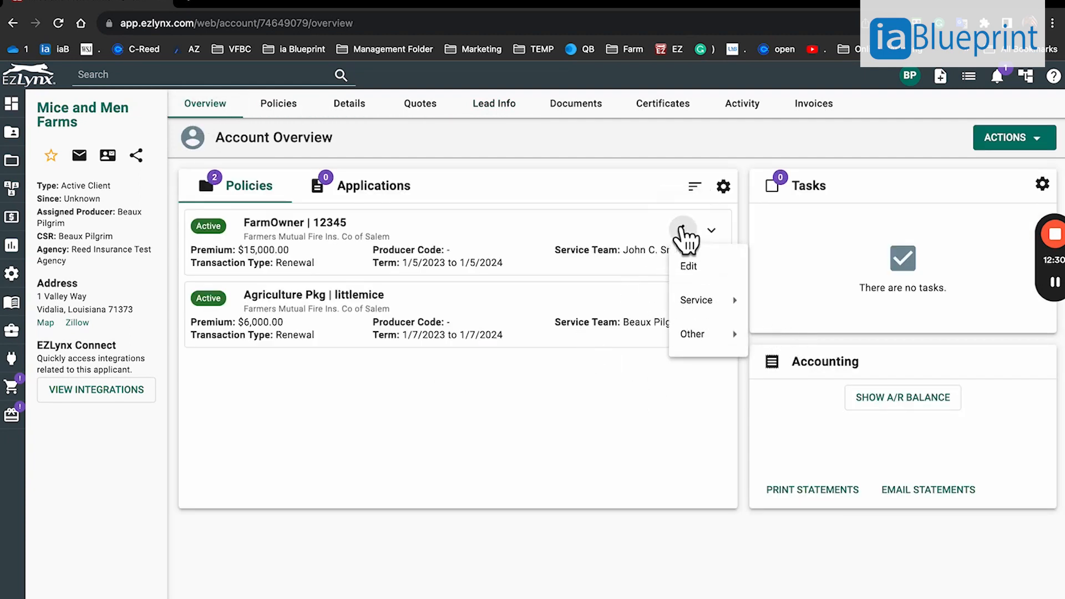
{"action": "left_click", "coordinate": [699, 267]}
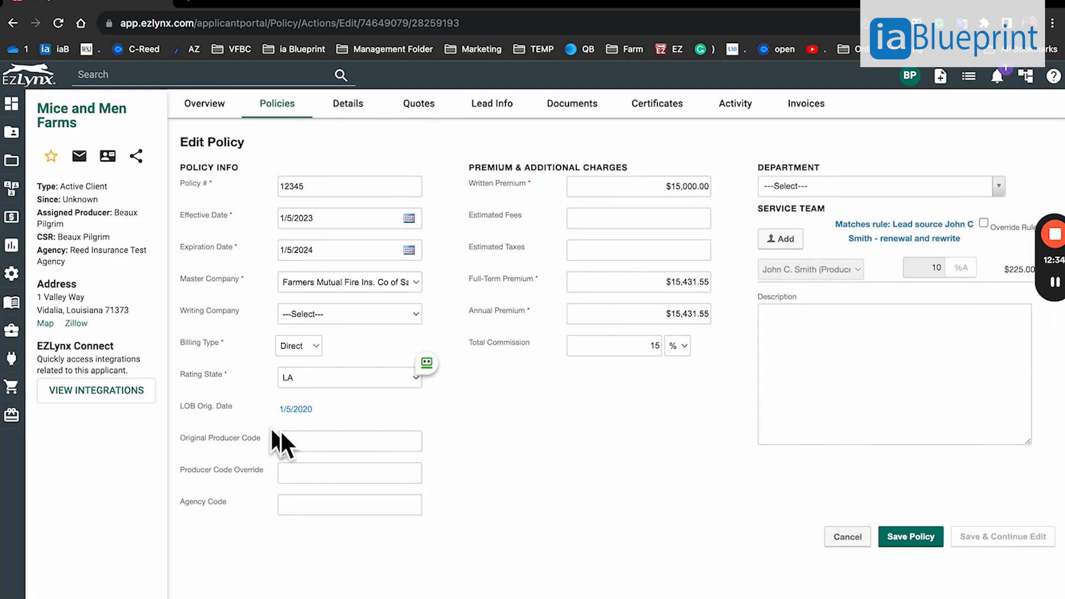
Enter "cw" as the Producer Code Override on the FarmOwner policy.
{"action": "left_click", "coordinate": [311, 477]}
{"action": "type", "text": "qw"}
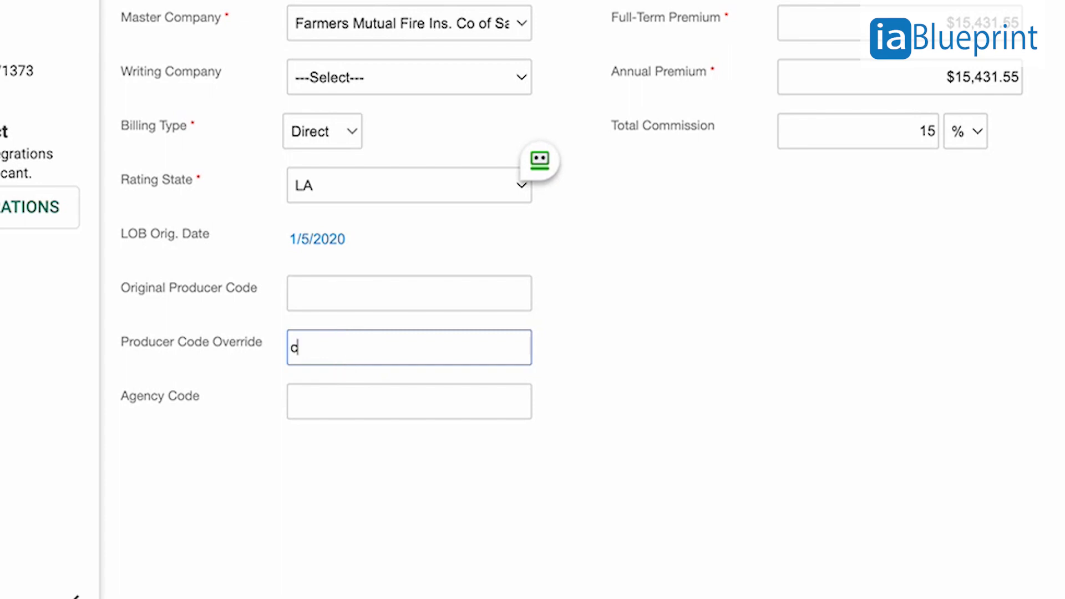
{"action": "key", "text": "Tab"}
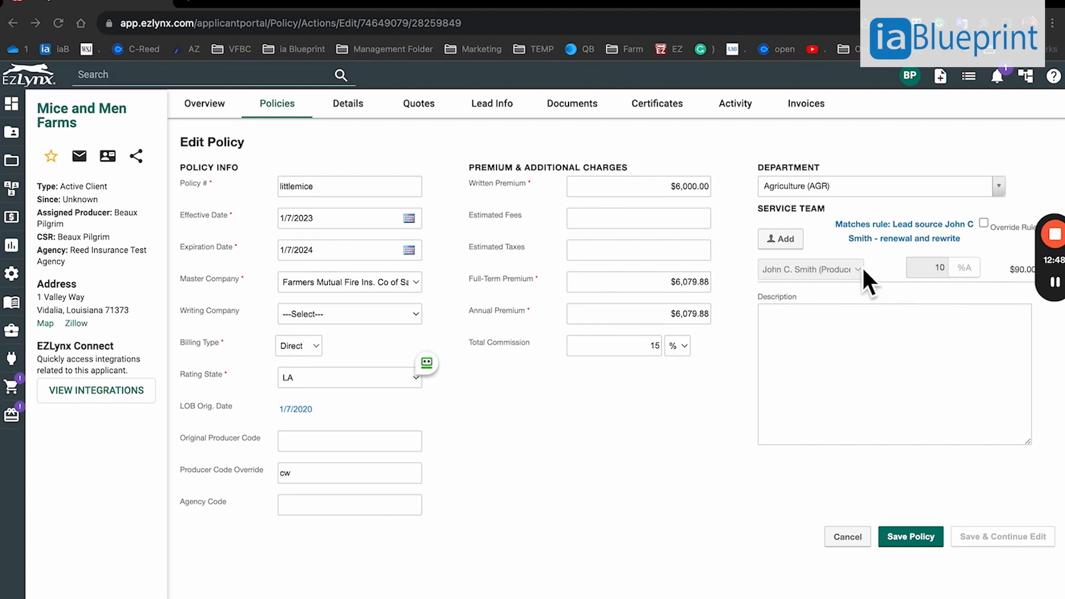
Apply the "cw" Producer Code Override entered on the Agriculture Pkg policy and open the list of commission rules.
{"action": "key", "text": "Tab"}
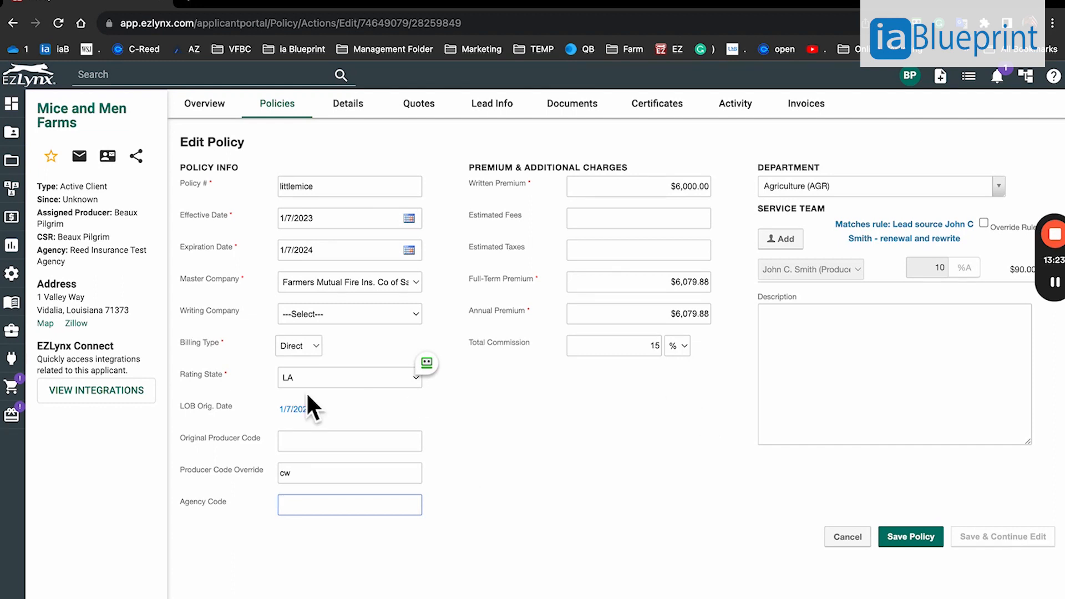
{"action": "mouse_move", "coordinate": [16, 161]}
{"action": "left_click", "coordinate": [100, 216]}
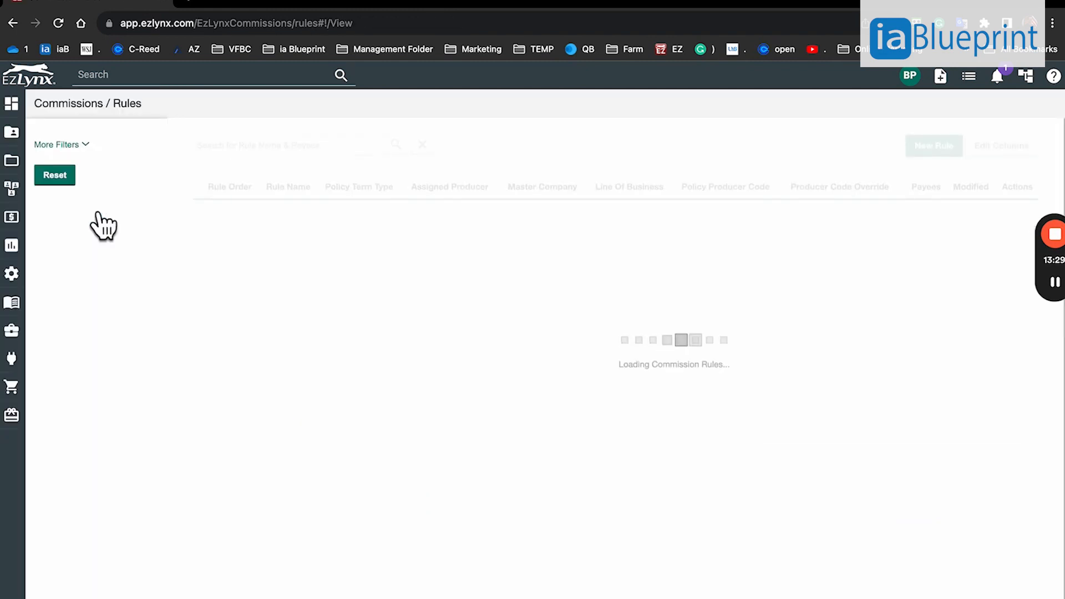